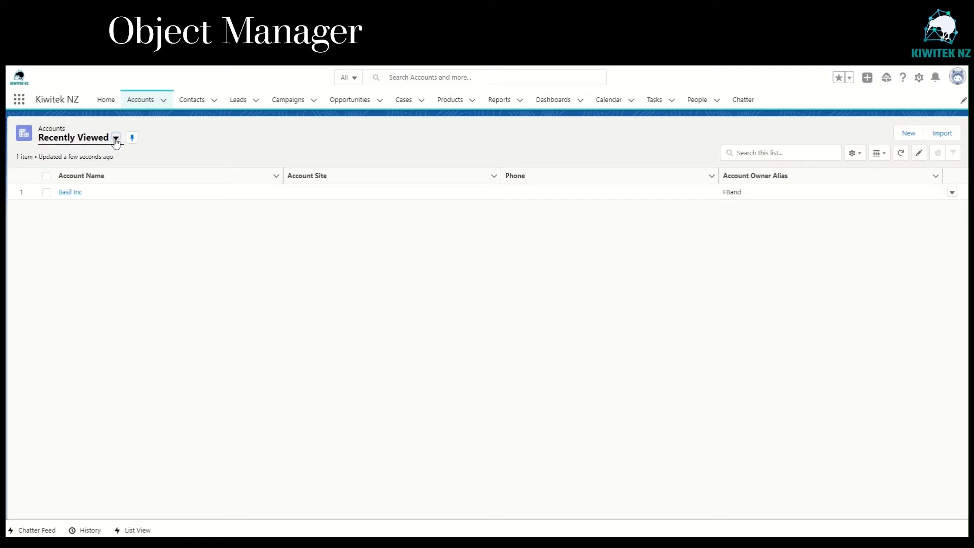
Step: Switch the Accounts list to the All Accounts view and pin it as the default list
click(115, 139)
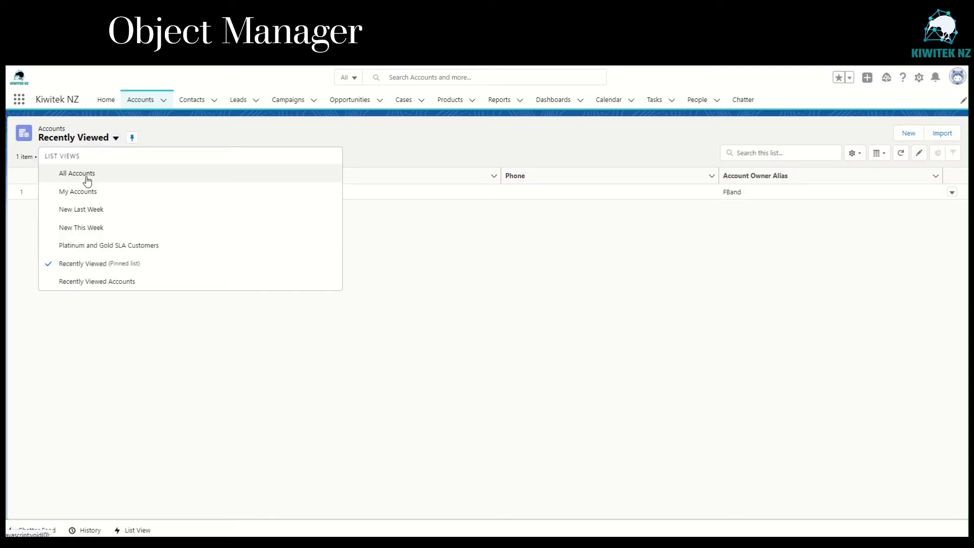
click(86, 176)
click(115, 138)
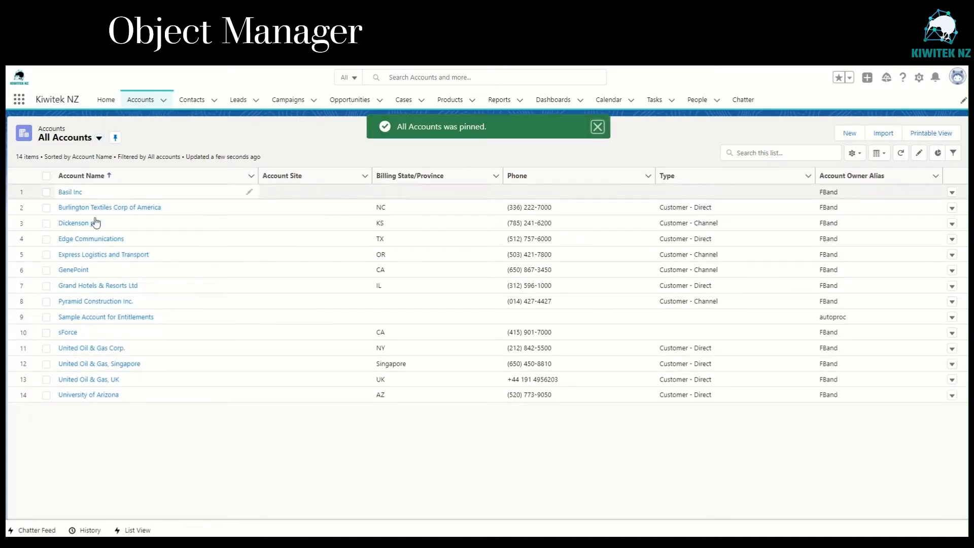
click(182, 100)
click(139, 100)
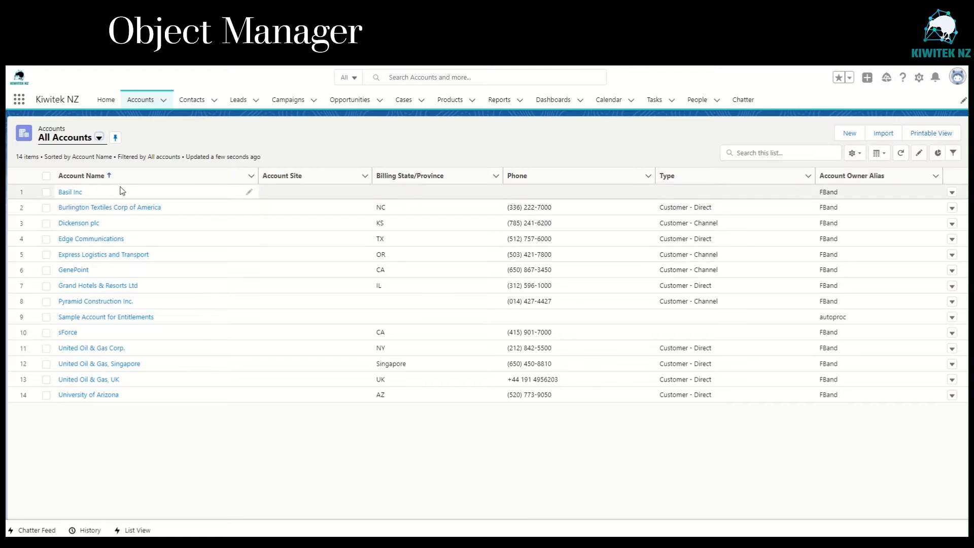
Step: Open the Basil Inc account and examine the fields in its details, including Account Owner and Rating
click(66, 192)
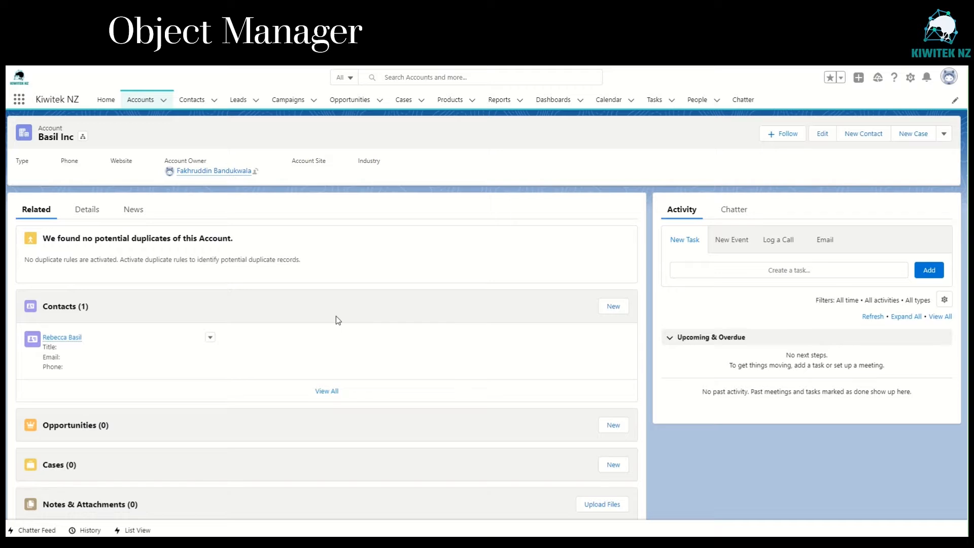
click(86, 209)
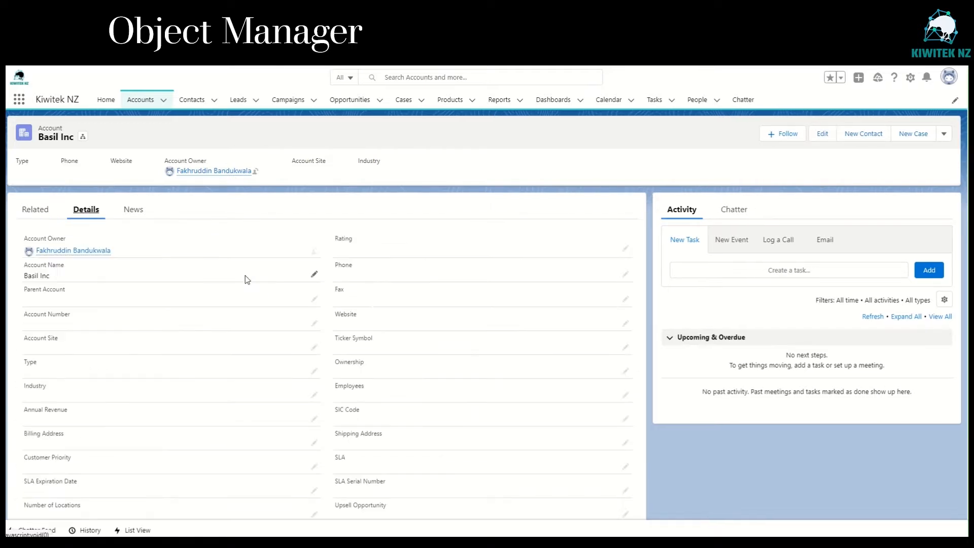
mouse_move(46, 252)
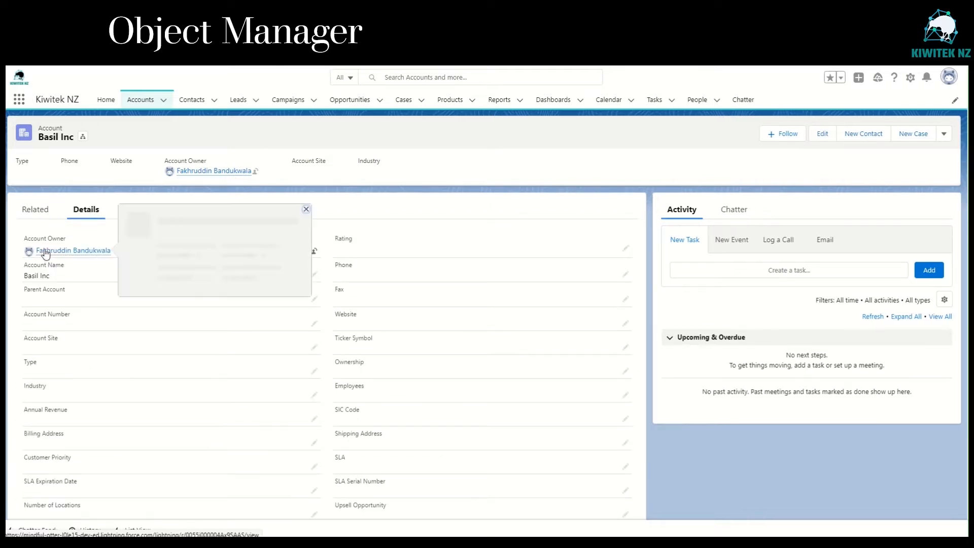
drag(25, 239, 79, 240)
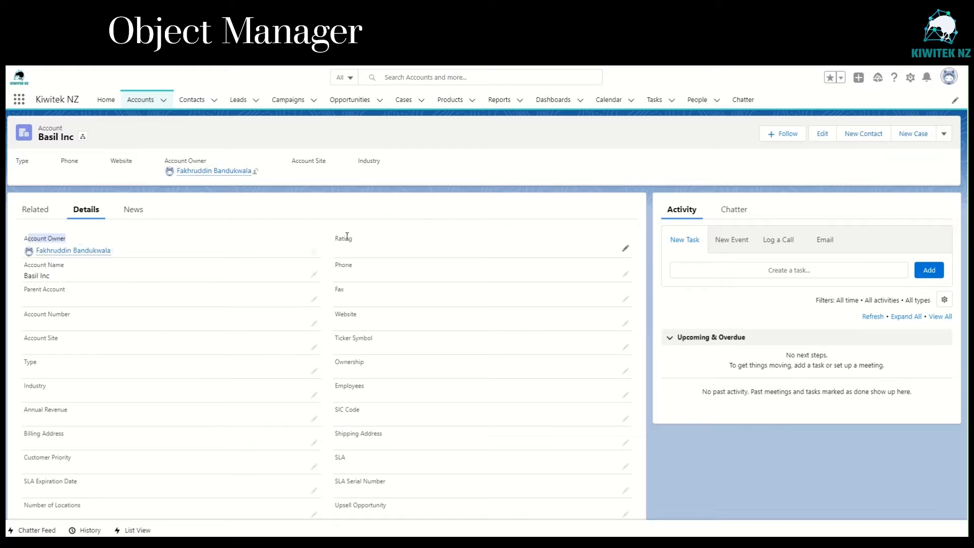
drag(333, 236, 356, 243)
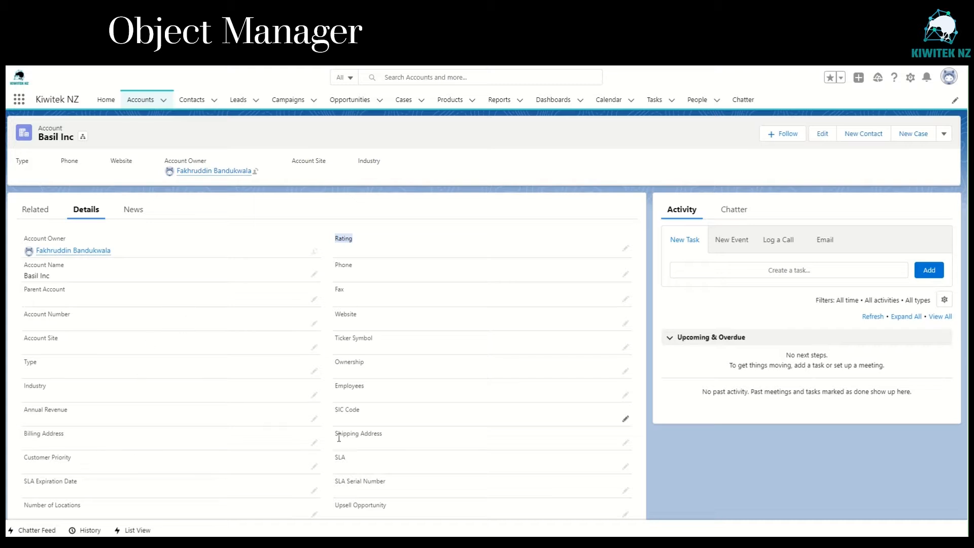
scroll(263, 441, down, 3)
scroll(263, 440, up, 3)
Step: Open Object Manager in Setup and look through the object list and the options for creating an object
click(911, 79)
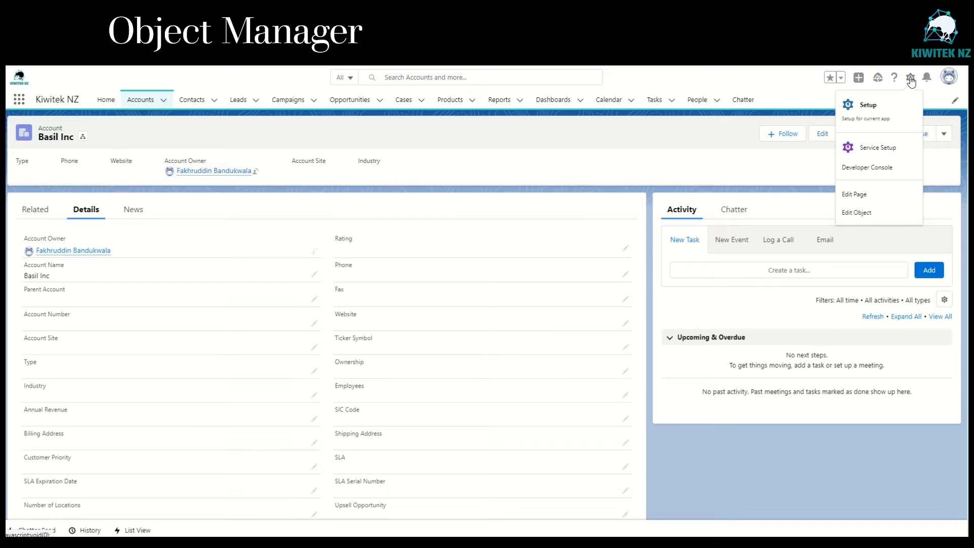
click(868, 105)
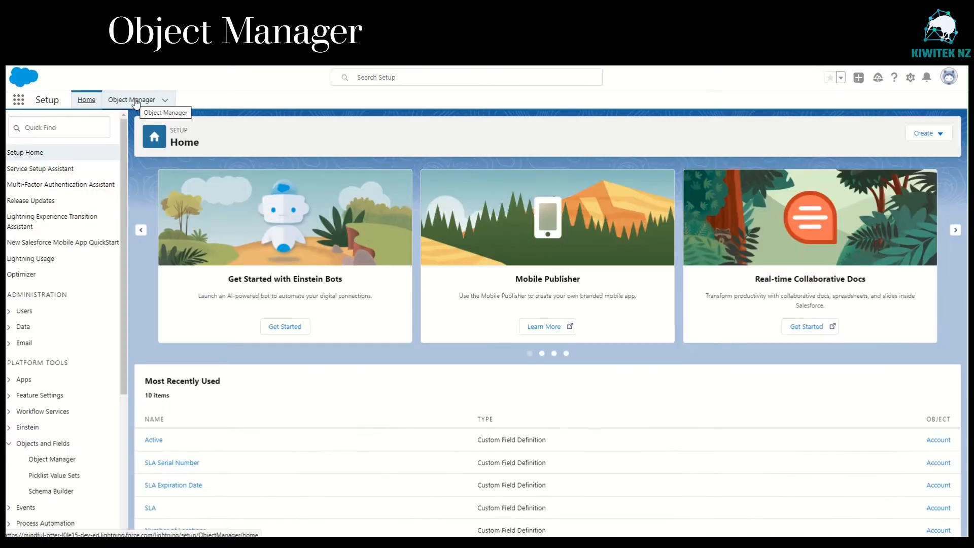
click(136, 102)
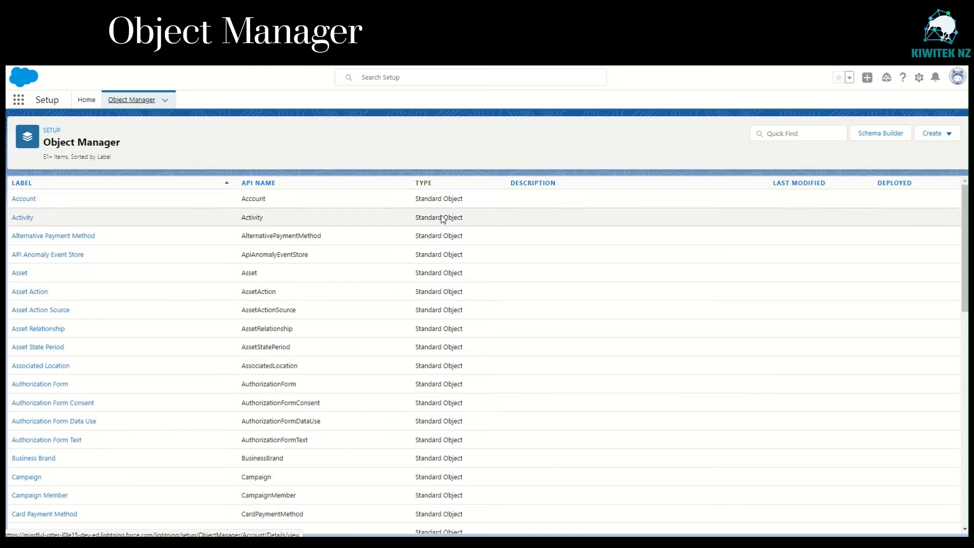
scroll(443, 219, down, 10)
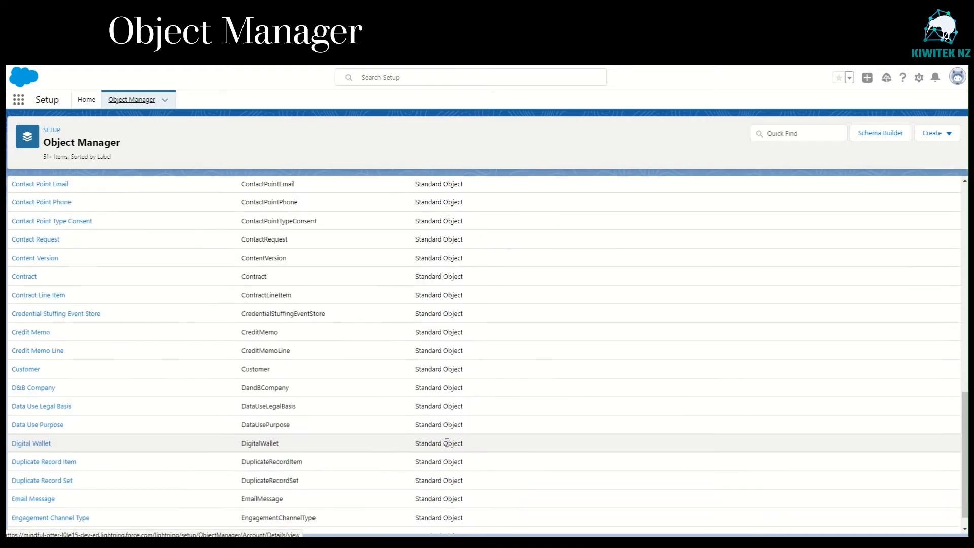
scroll(447, 442, down, 3)
scroll(447, 443, up, 15)
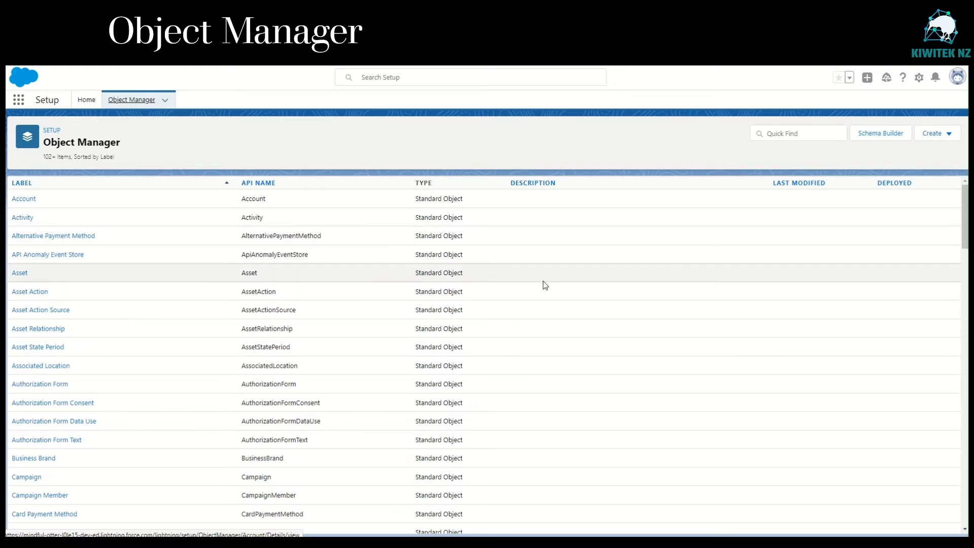
click(951, 137)
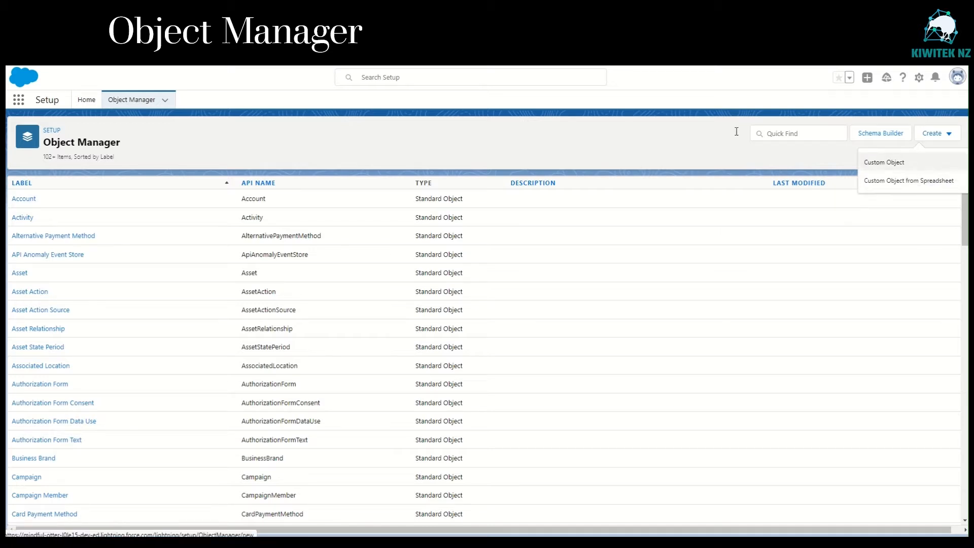
click(480, 149)
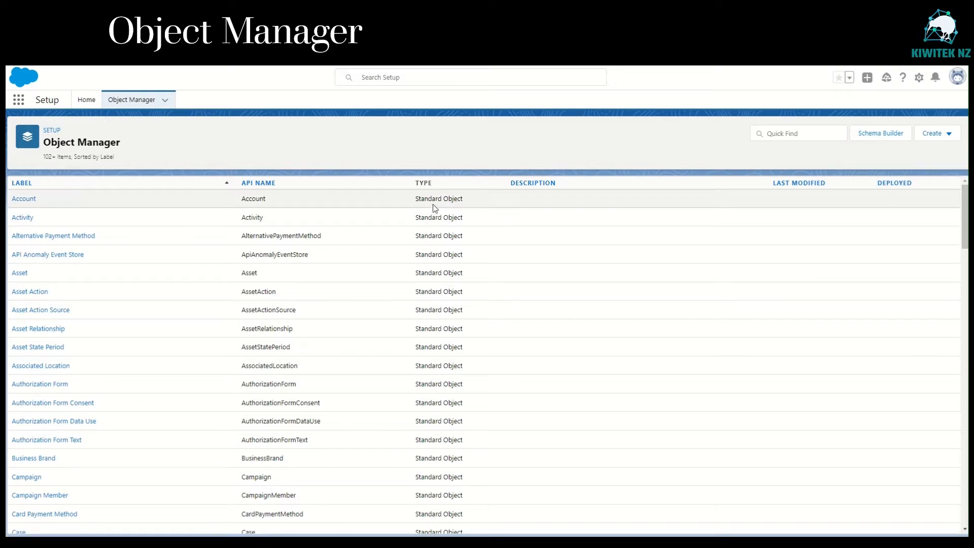
Step: Open the Account object's fields and relationships and examine the data types and the __c suffix on custom field names
click(28, 204)
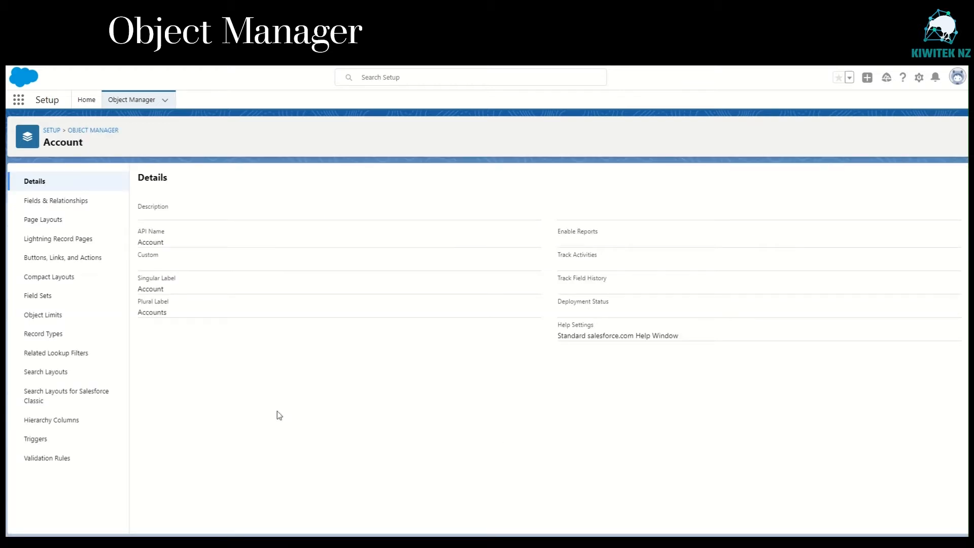
click(53, 206)
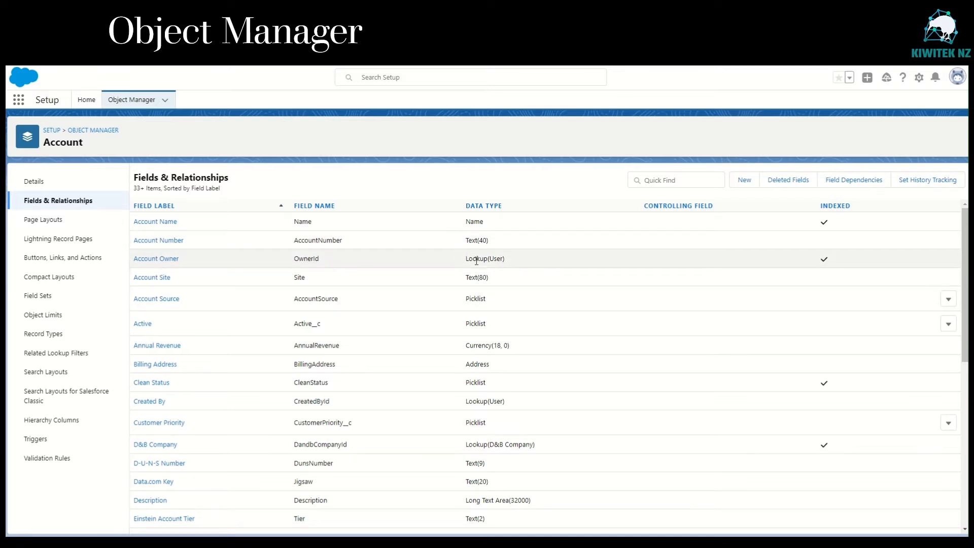
triple_click(520, 267)
click(491, 260)
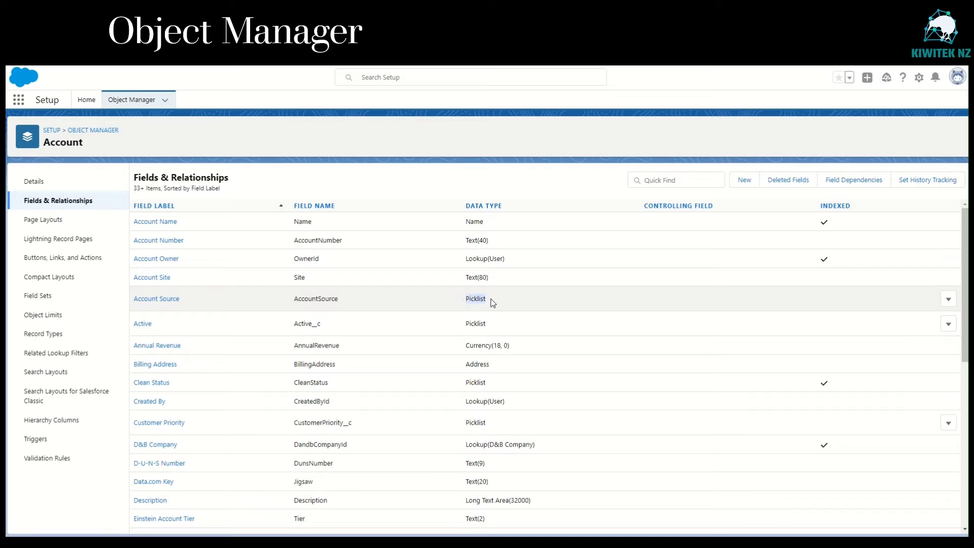
click(313, 324)
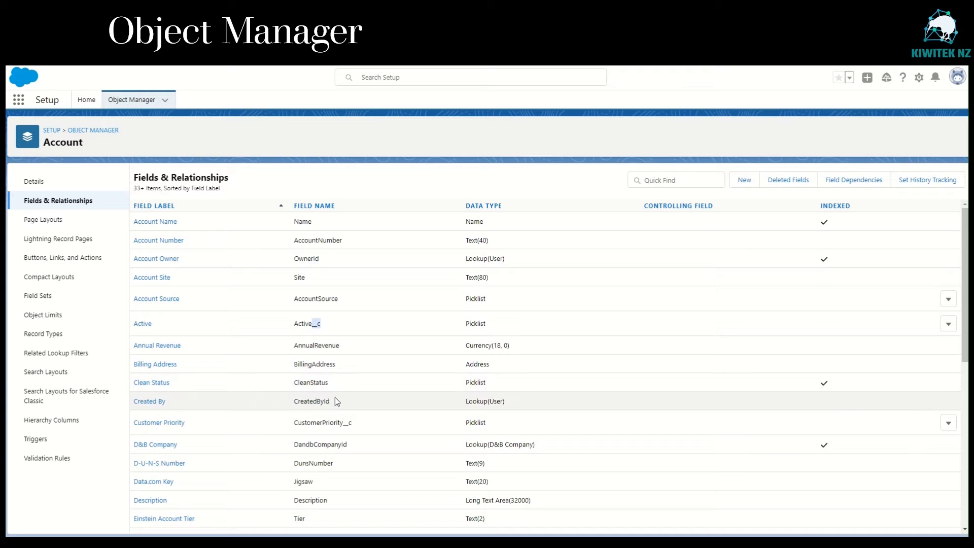
click(345, 425)
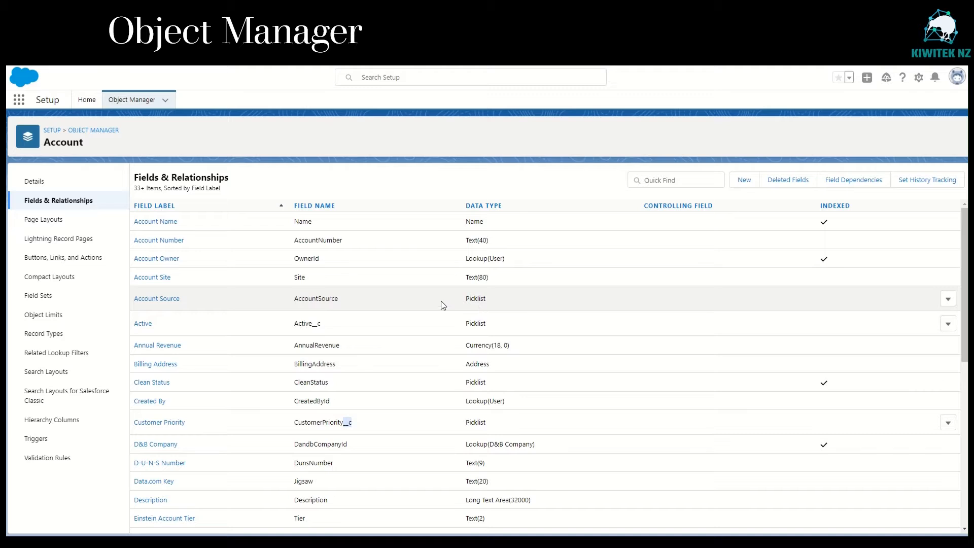
Step: Review the Account Source field's label and its active and inactive picklist values, and return to the Account fields list
click(157, 298)
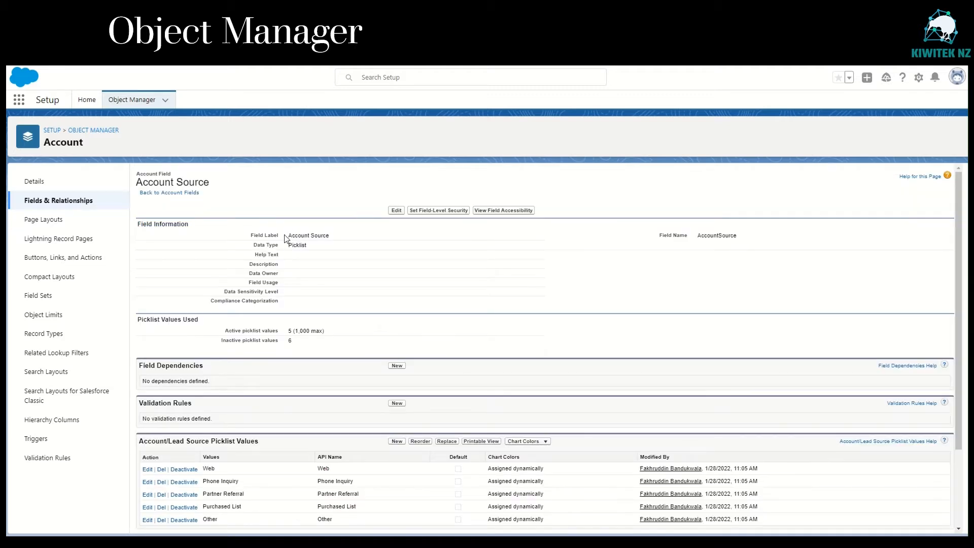
drag(289, 236, 331, 239)
click(331, 242)
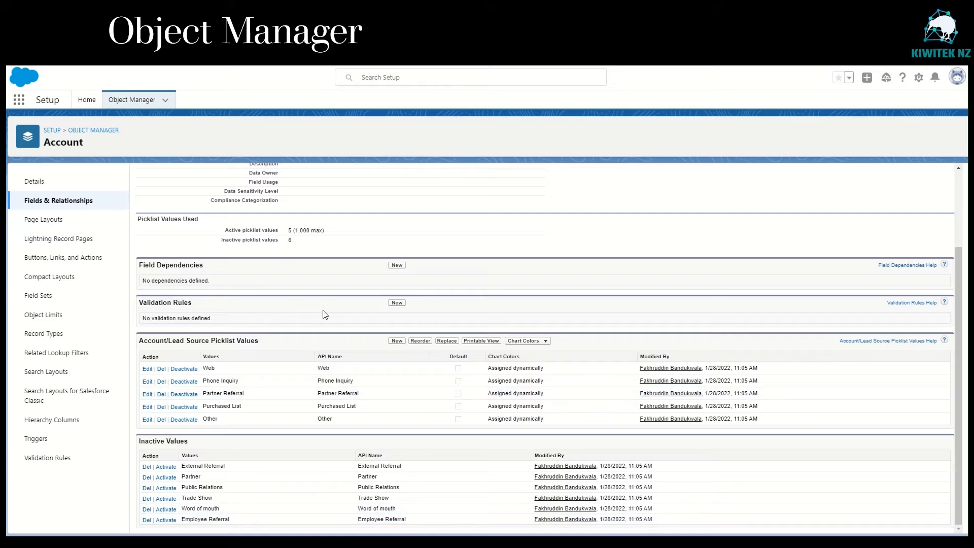
scroll(324, 311, up, 2)
scroll(323, 310, down, 2)
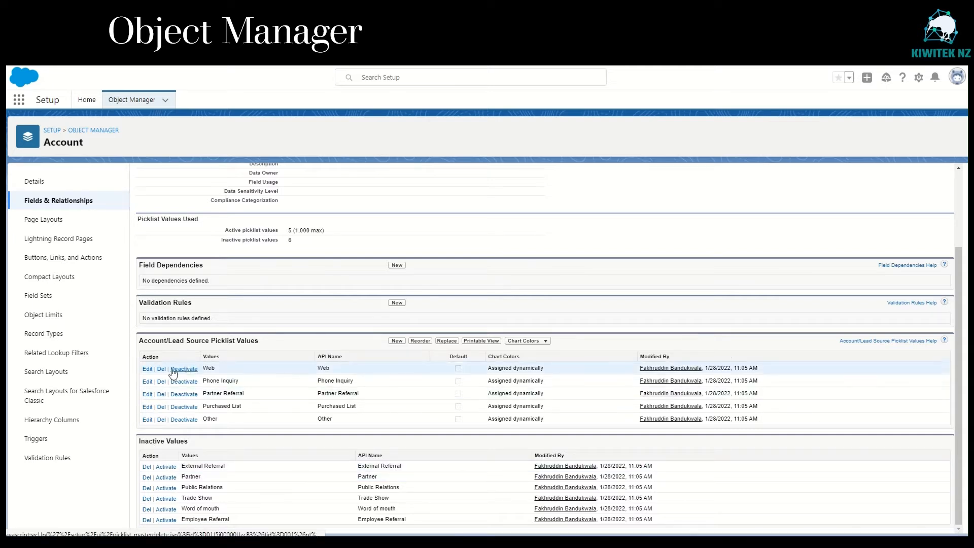
scroll(169, 340, up, 2)
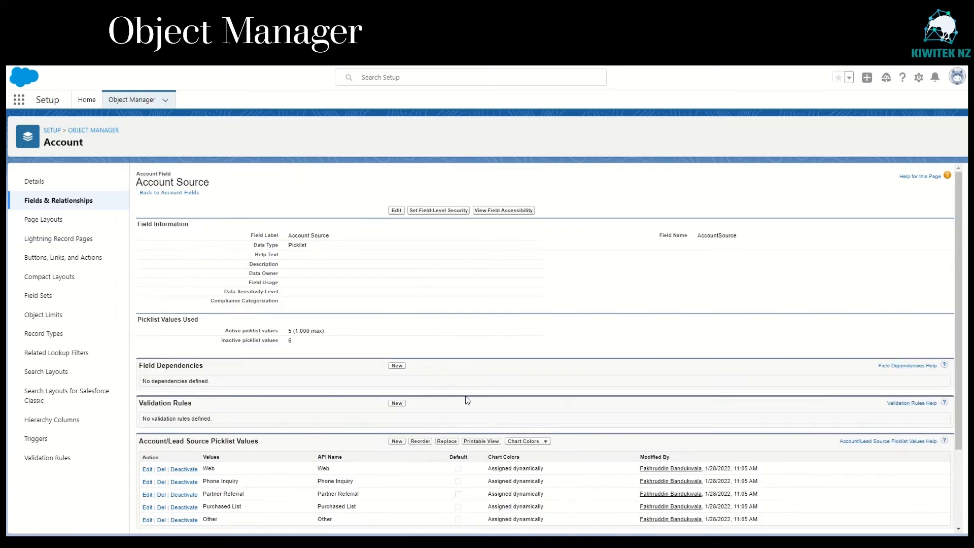
click(181, 196)
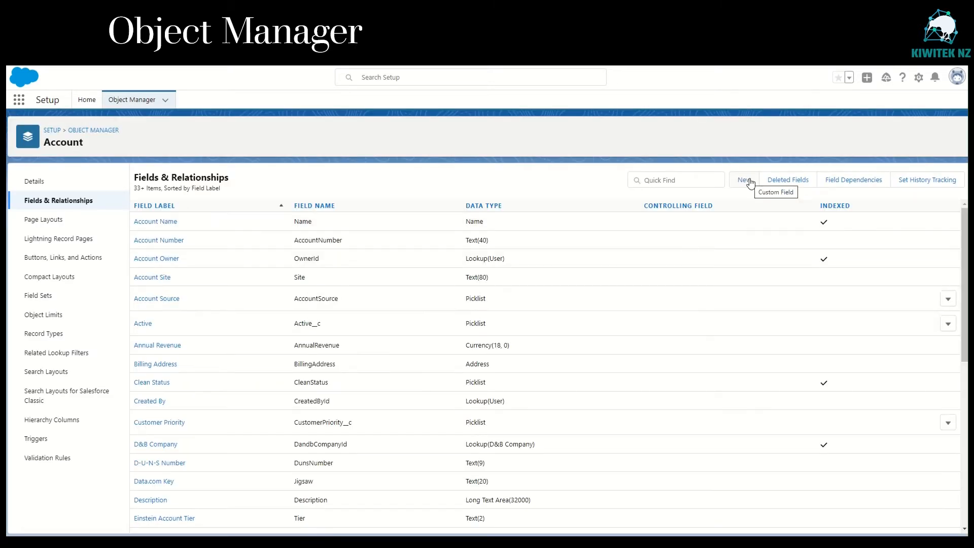
Step: Start a new custom field on the Account object and examine the available data types, such as Currency and Number
click(750, 183)
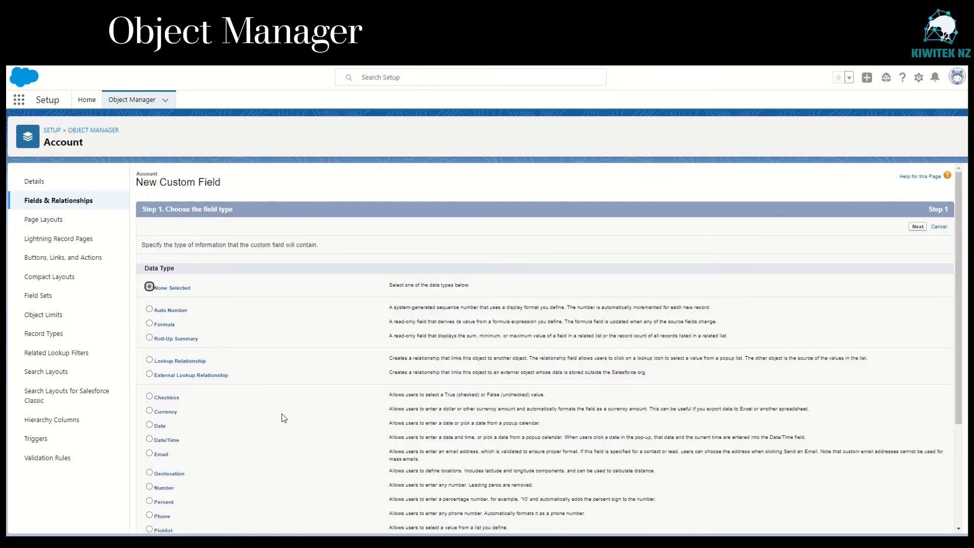
scroll(282, 415, down, 1)
scroll(282, 414, up, 1)
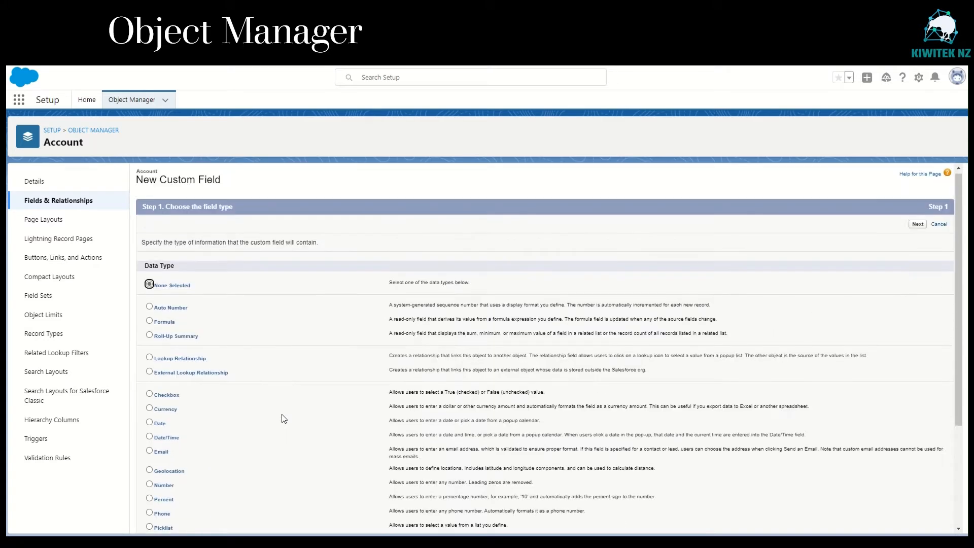
scroll(283, 419, down, 1)
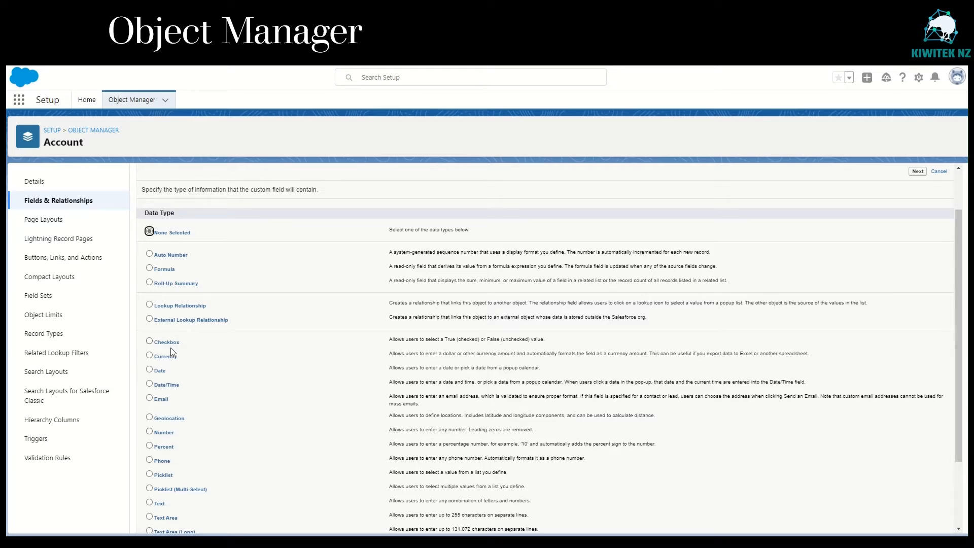
scroll(219, 365, down, 2)
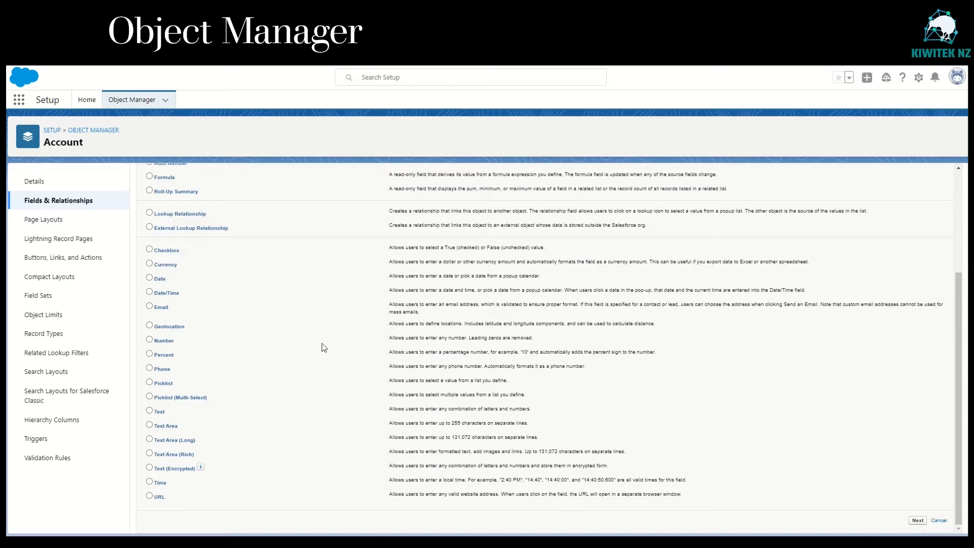
scroll(322, 344, up, 2)
scroll(284, 360, down, 1)
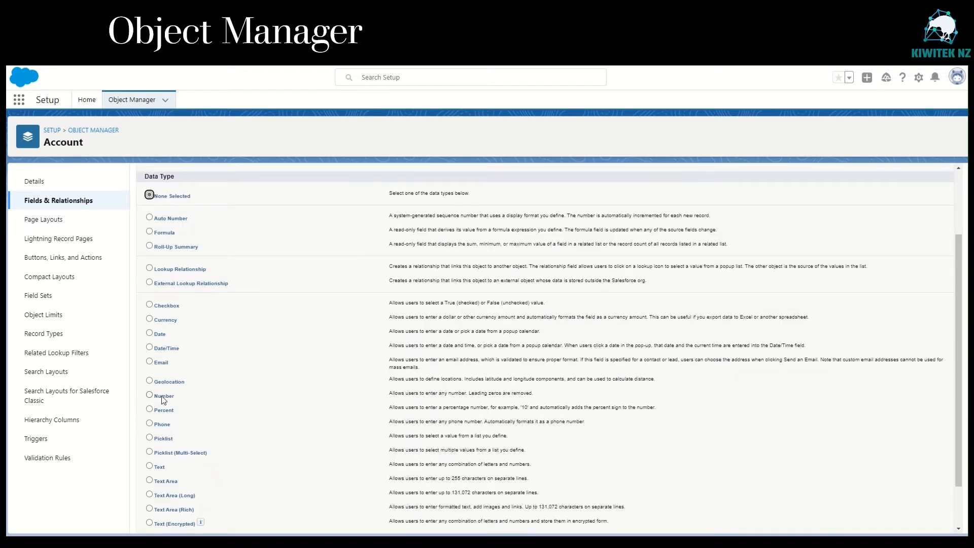
drag(161, 396, 188, 404)
drag(157, 319, 190, 320)
click(158, 398)
scroll(306, 447, down, 1)
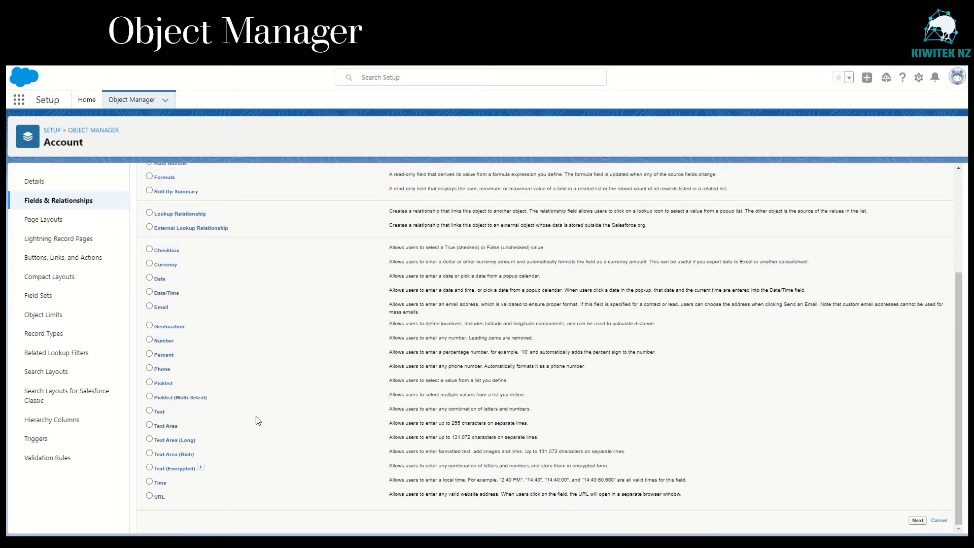
Step: Define a Category picklist with values SME, Enterprise, Corporate, Raw Material and Packaging, described as "Category of the customer or supplier account"
click(149, 382)
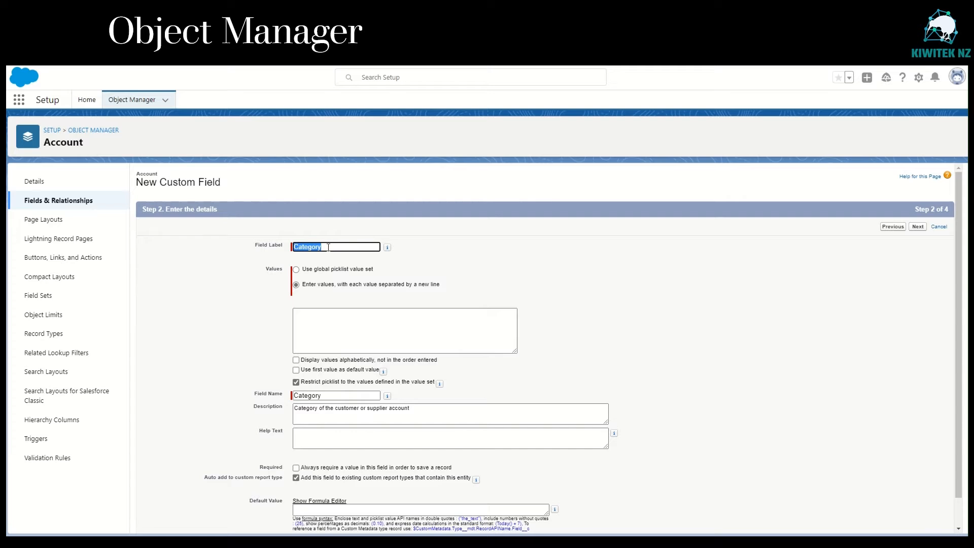
click(347, 315)
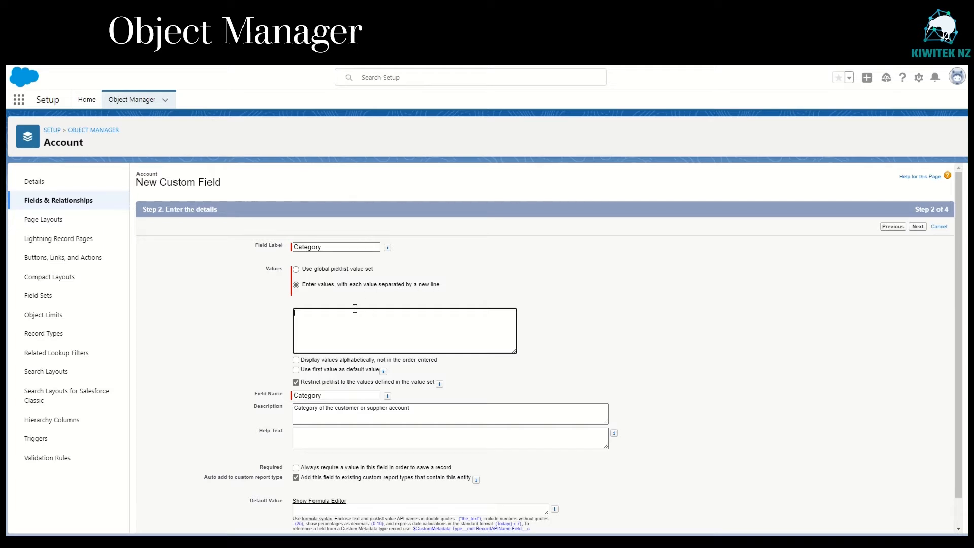
text(SME )
text(Enterprise )
text(Corporate )
text(Raw Material )
text(Packaging)
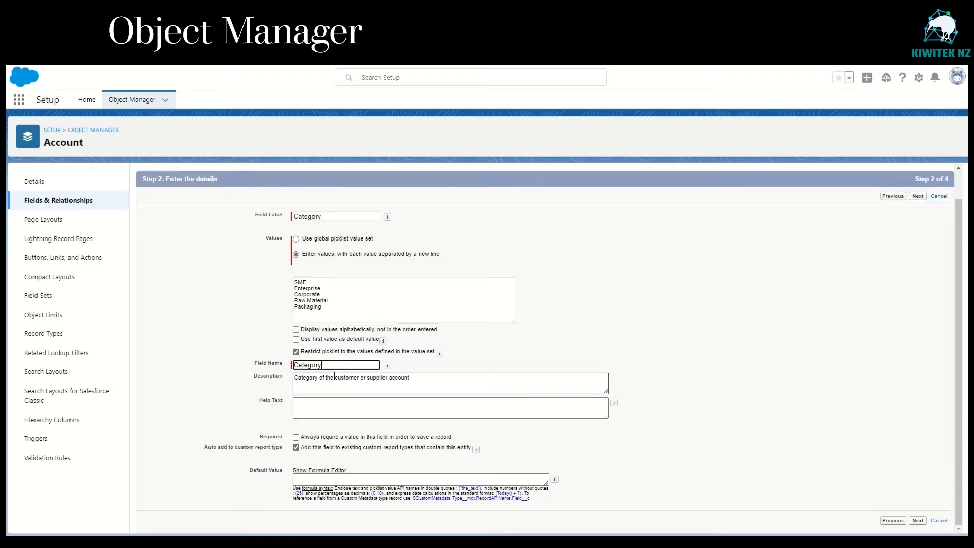
click(316, 380)
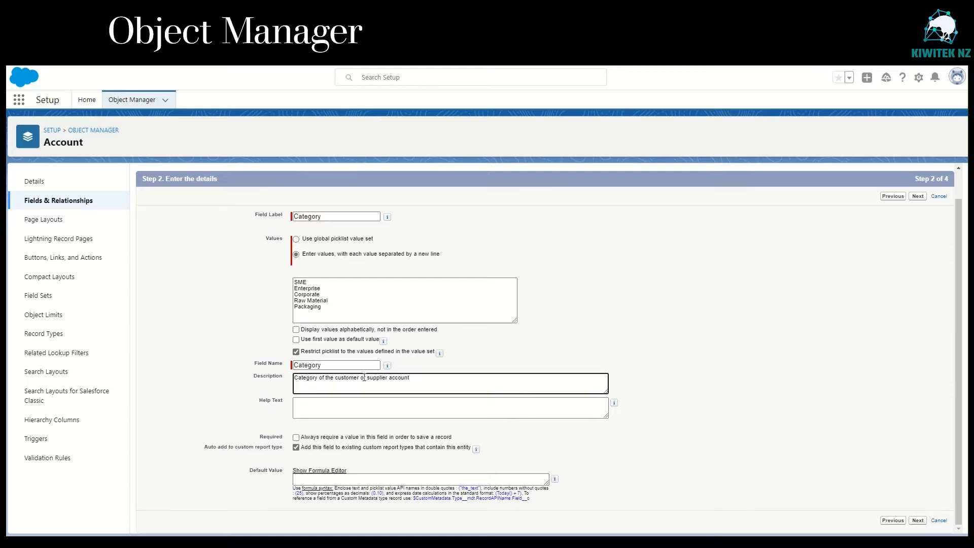
Step: Keep the default field-level security for the Category field, include it on all Account page layouts, and save it
drag(419, 378, 286, 378)
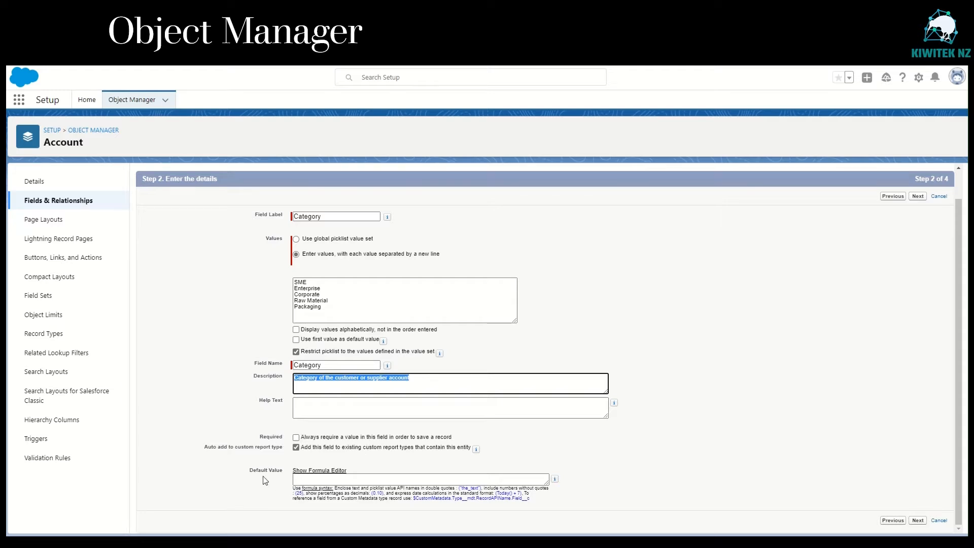
click(324, 479)
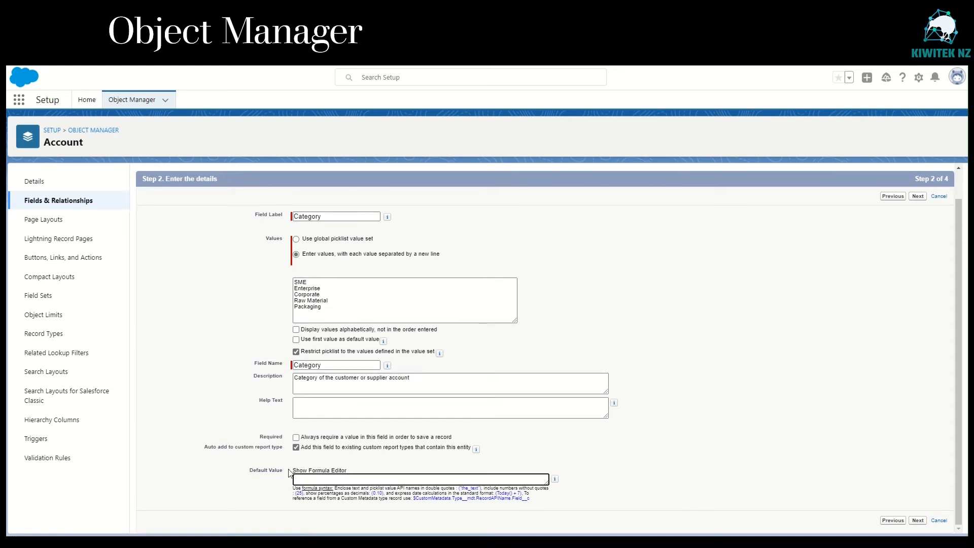
click(920, 521)
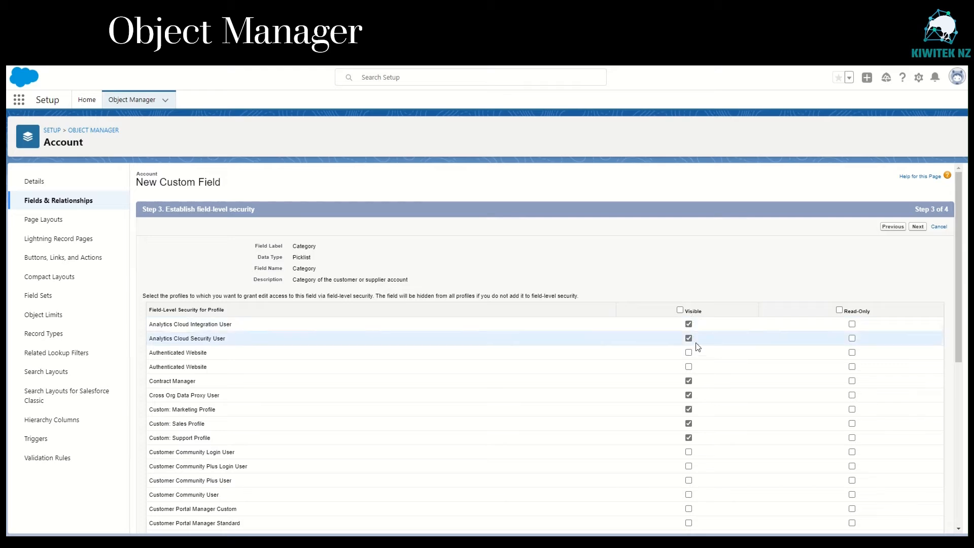
scroll(705, 426, down, 6)
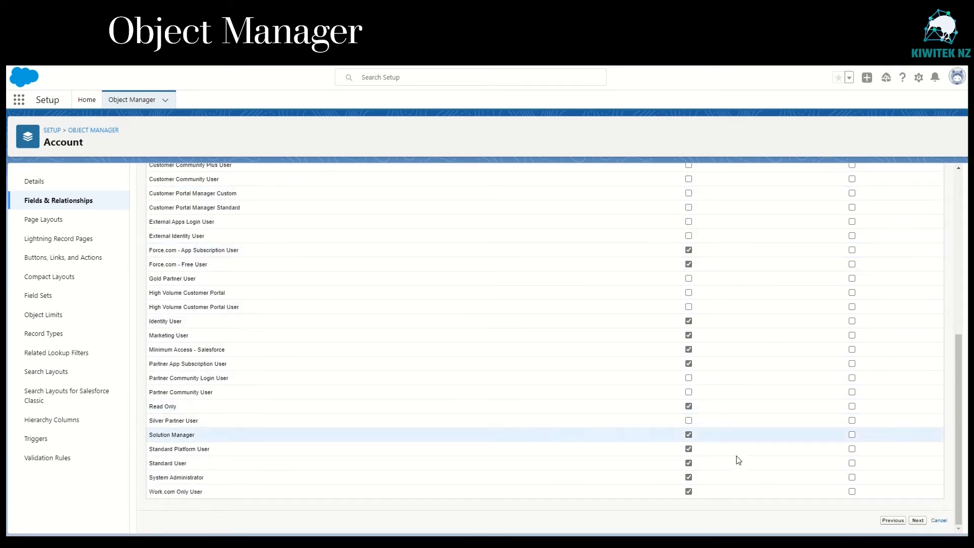
click(920, 521)
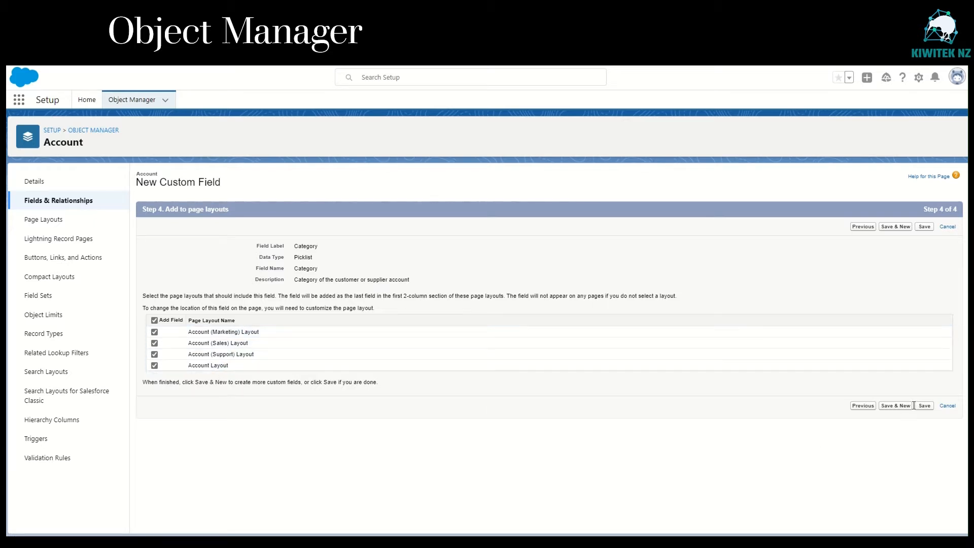
click(925, 227)
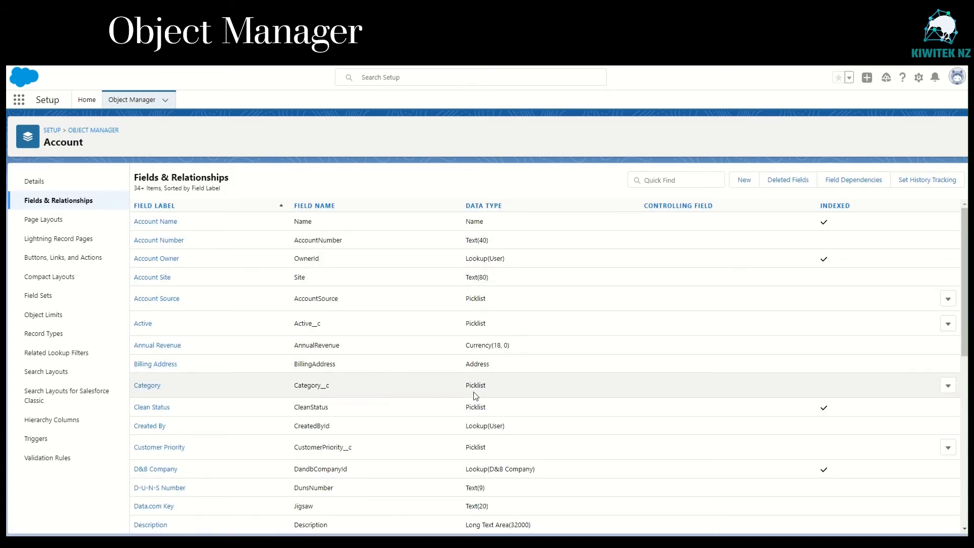
Step: Open the Category field from the Account fields list and examine its API name and definition details
click(147, 386)
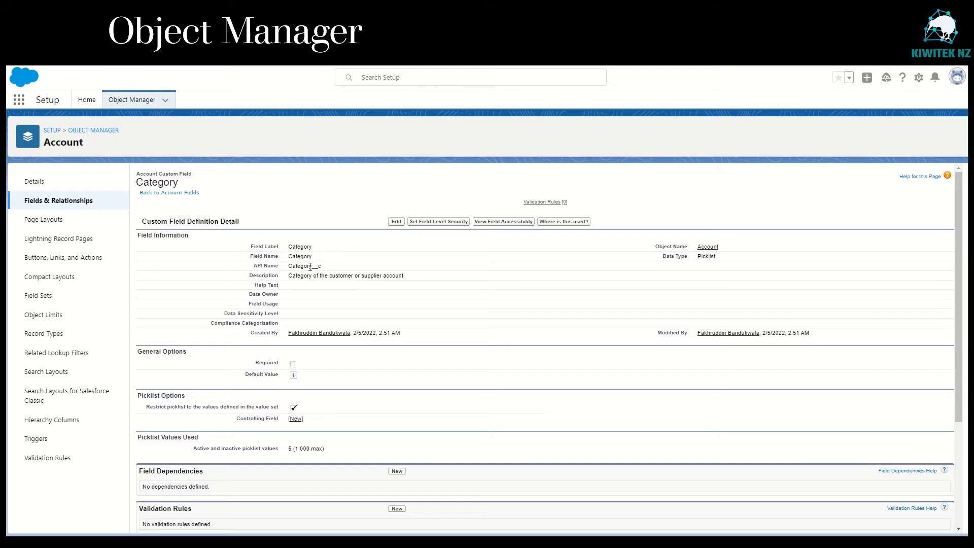
drag(310, 267, 333, 269)
scroll(350, 283, down, 3)
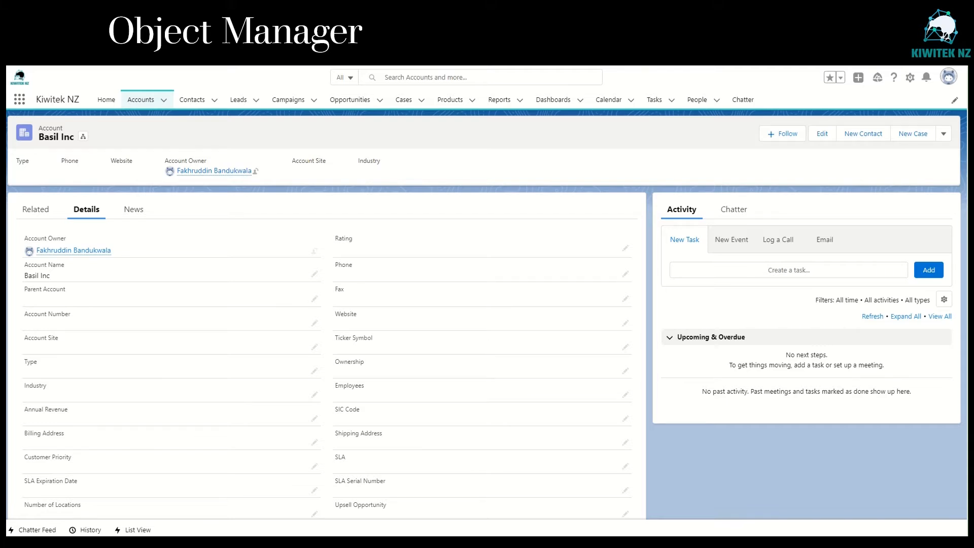
Step: Reload the Basil Inc account record, check the Category picklist's options in its details, and leave the record unedited
key(F5)
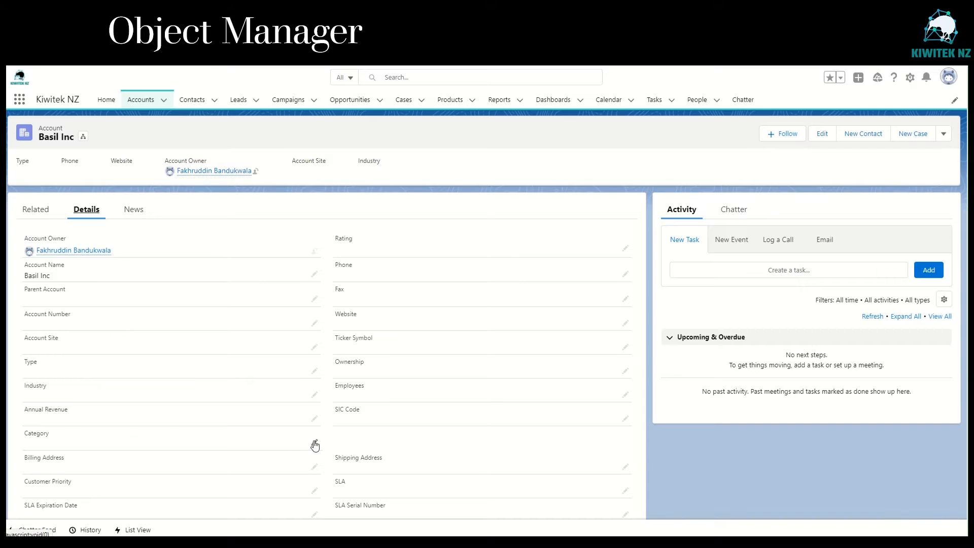
click(315, 443)
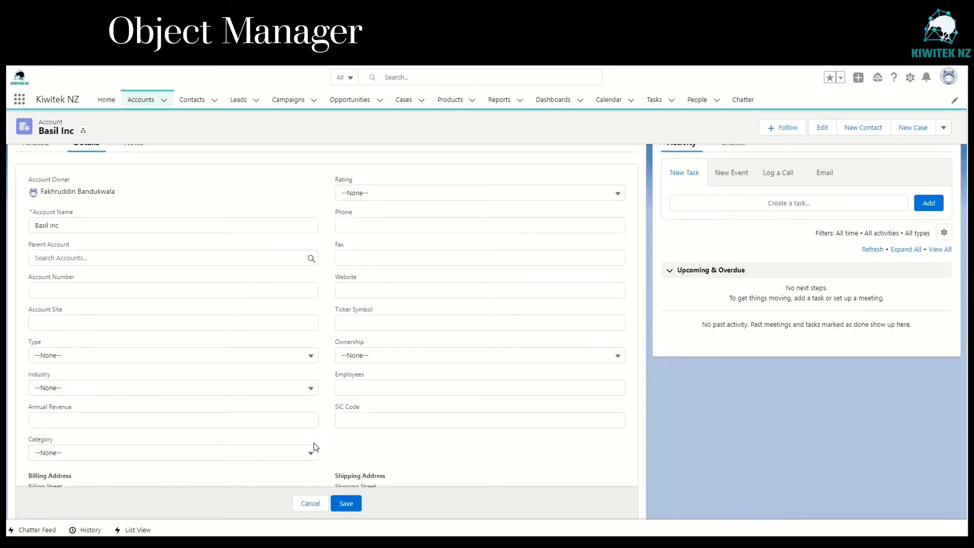
scroll(313, 443, down, 4)
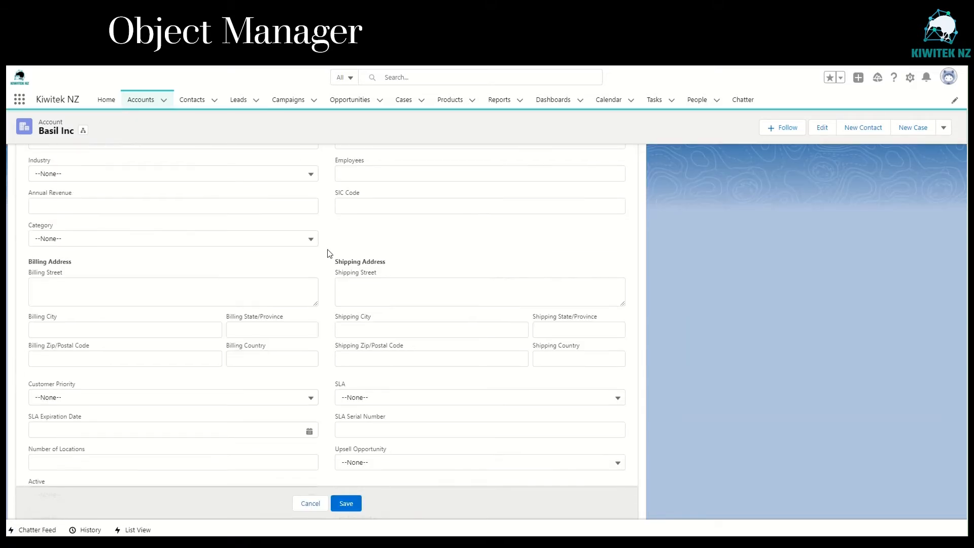
click(302, 238)
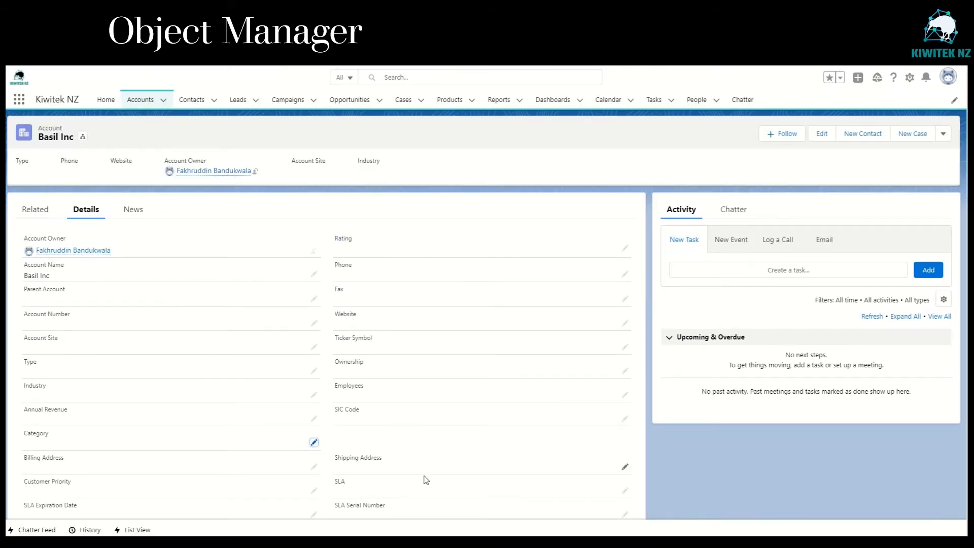
scroll(77, 471, down, 3)
scroll(77, 470, up, 3)
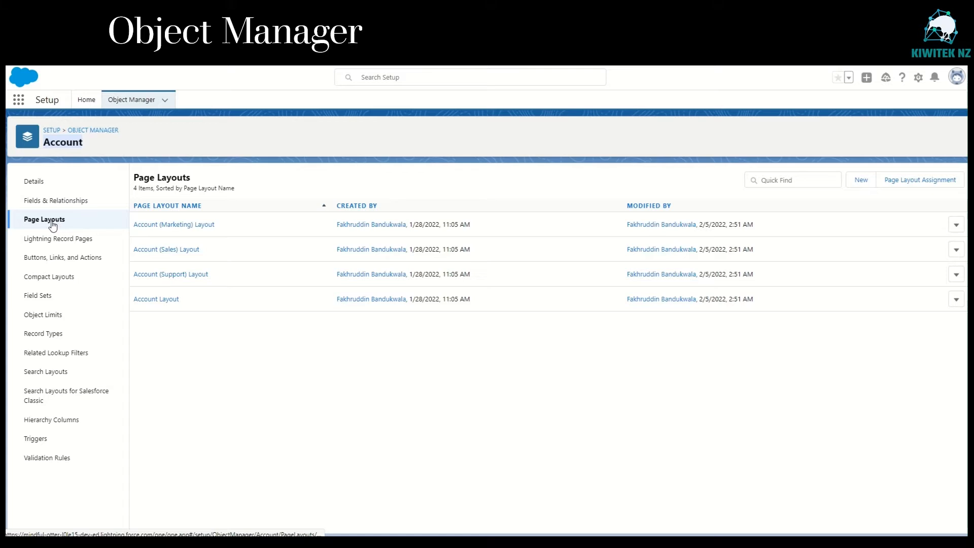
Step: Examine the field sections and related lists of the Account (Sales) Layout, and return to the Account page layouts list
click(188, 250)
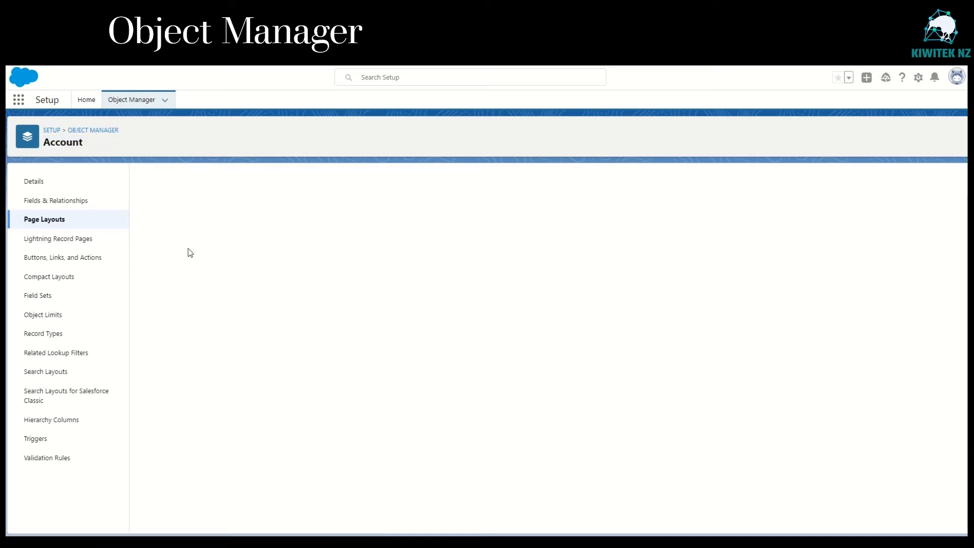
scroll(345, 495, down, 5)
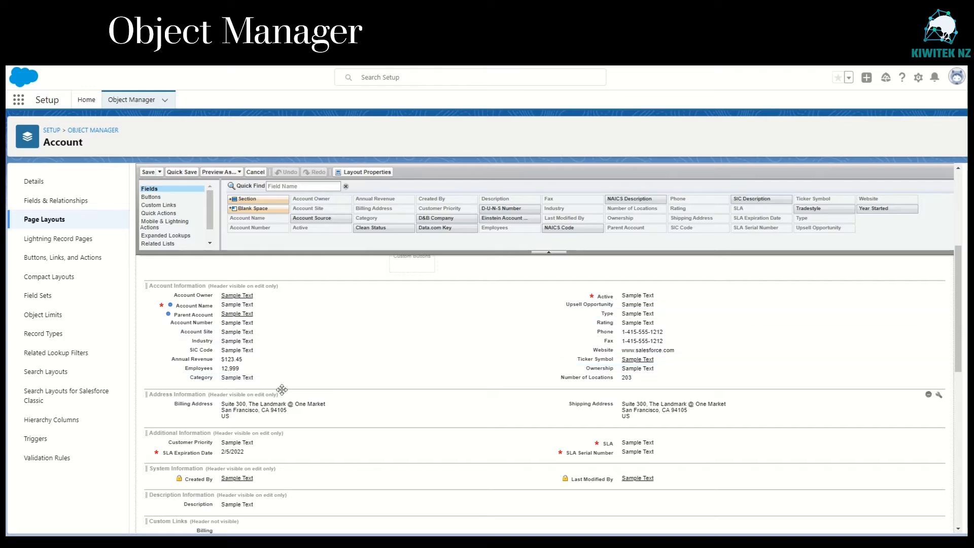
scroll(400, 427, down, 3)
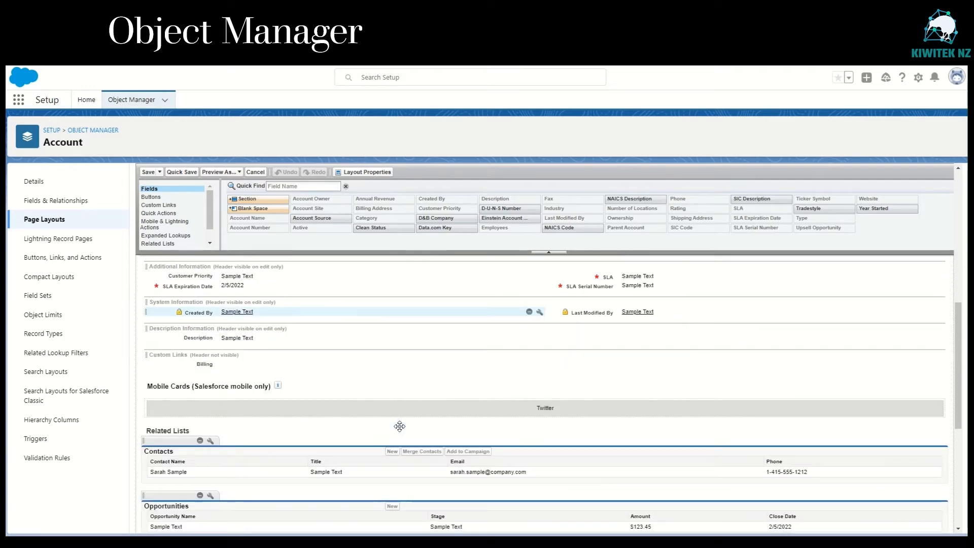
scroll(399, 426, down, 4)
scroll(399, 427, up, 7)
scroll(400, 426, down, 2)
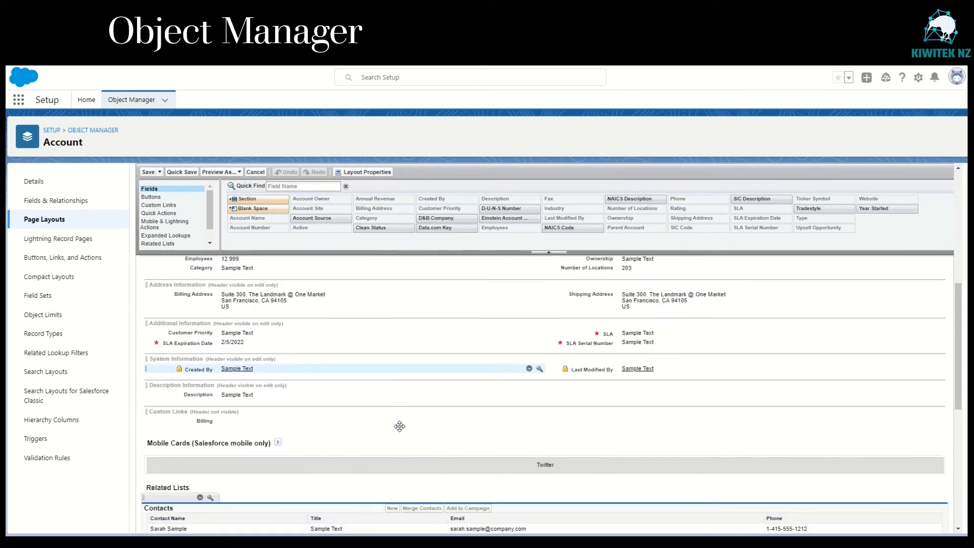
scroll(400, 426, up, 4)
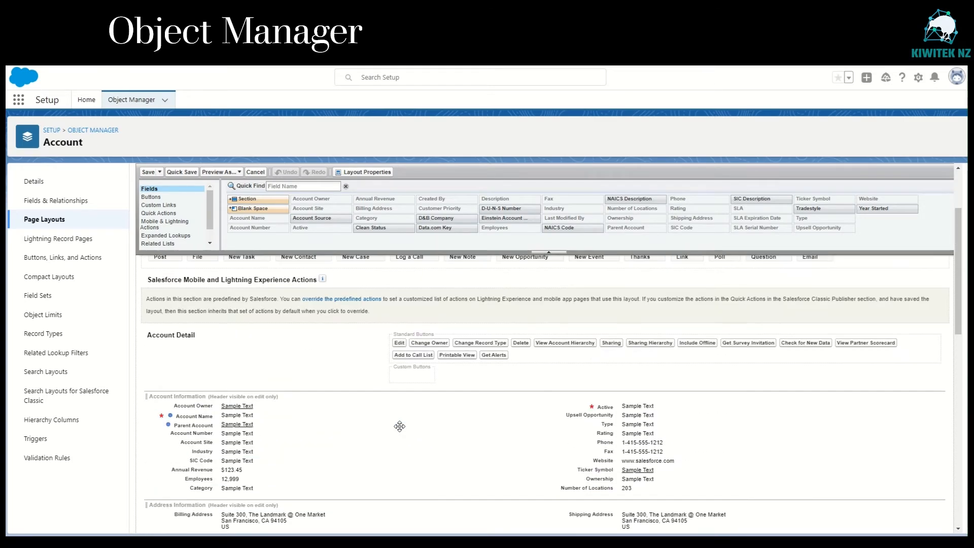
scroll(400, 426, down, 2)
scroll(399, 426, up, 1)
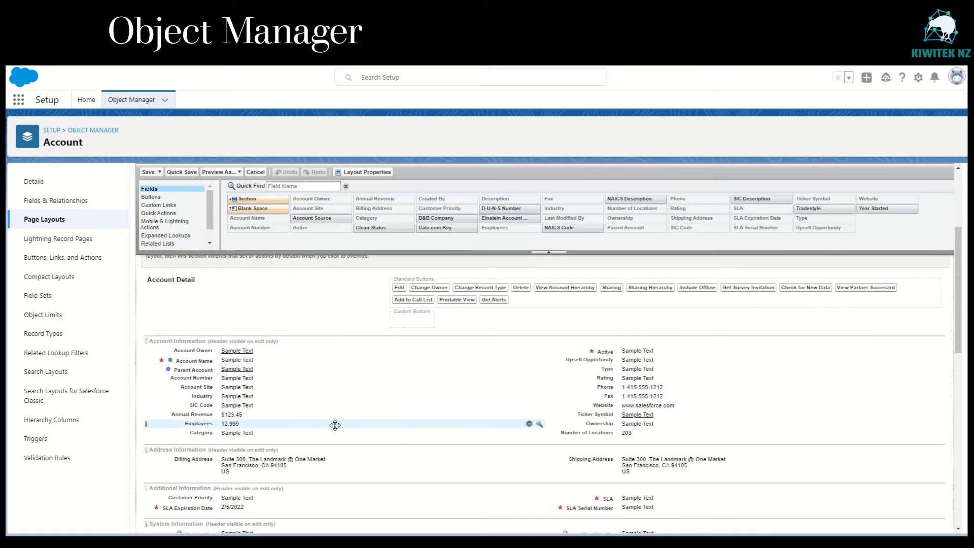
scroll(337, 428, down, 5)
scroll(337, 428, down, 1)
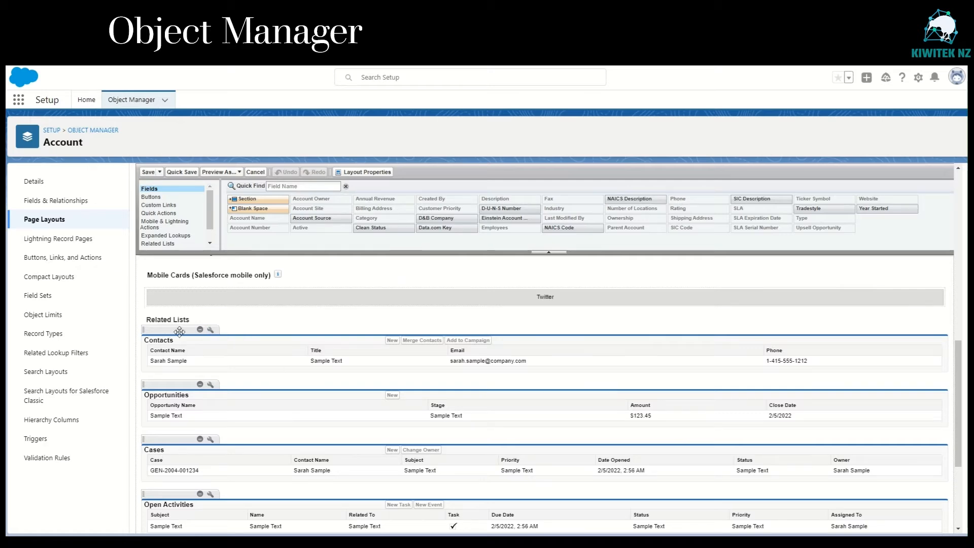
scroll(288, 426, up, 6)
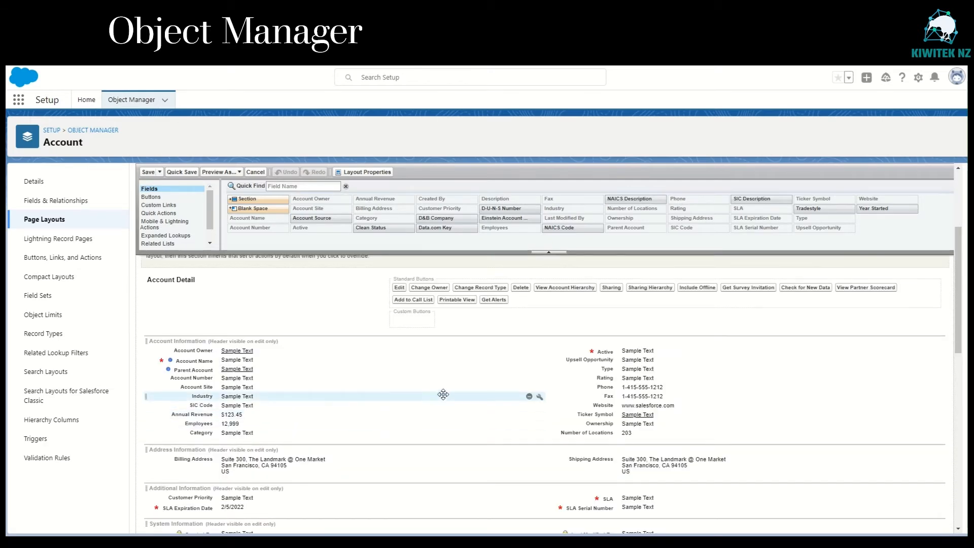
scroll(438, 399, up, 3)
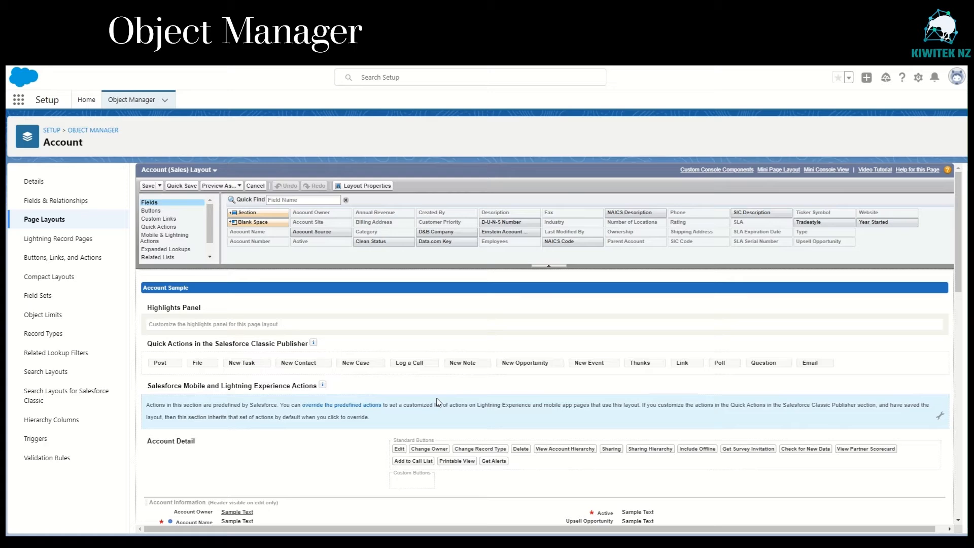
click(60, 220)
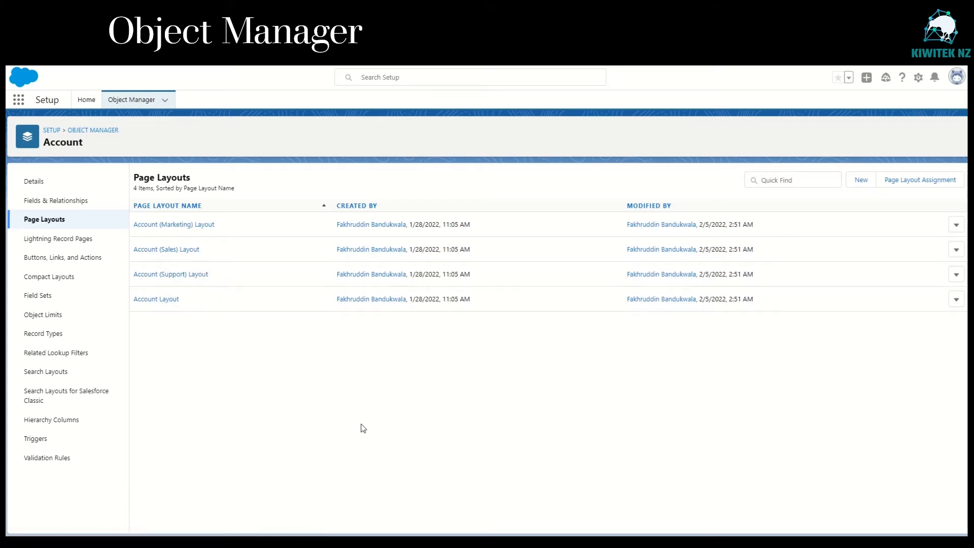
Step: Create a new Account page layout named "Customer Account Layout" cloned from the existing Account Layout
click(864, 183)
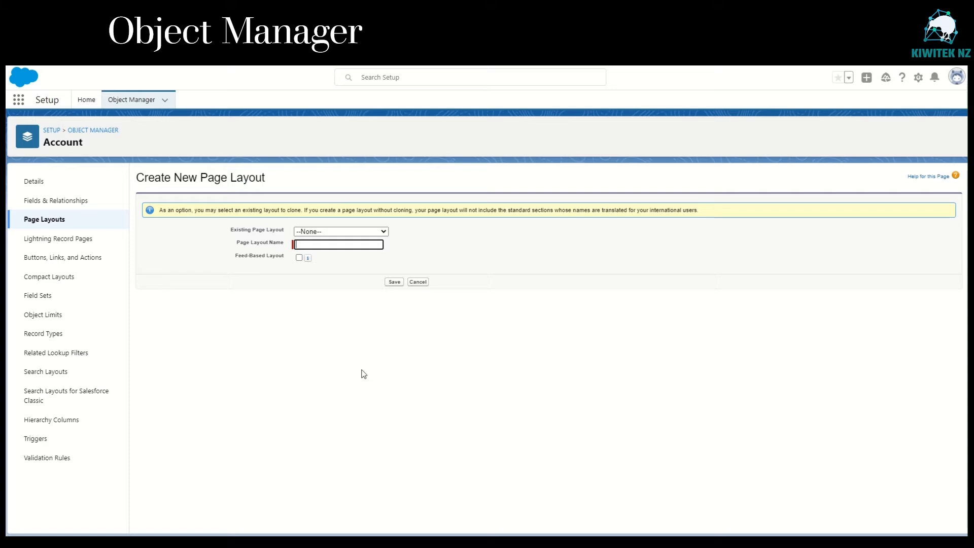
click(327, 232)
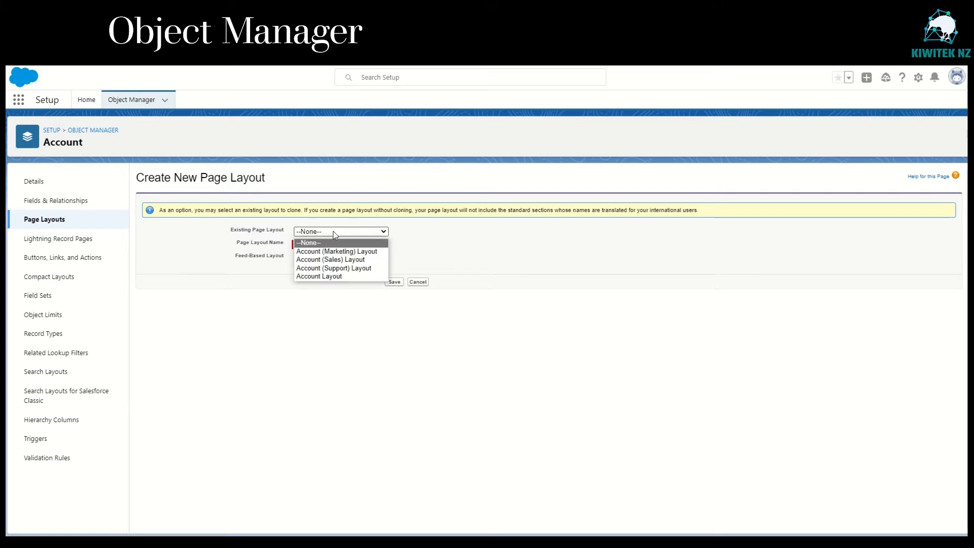
click(350, 276)
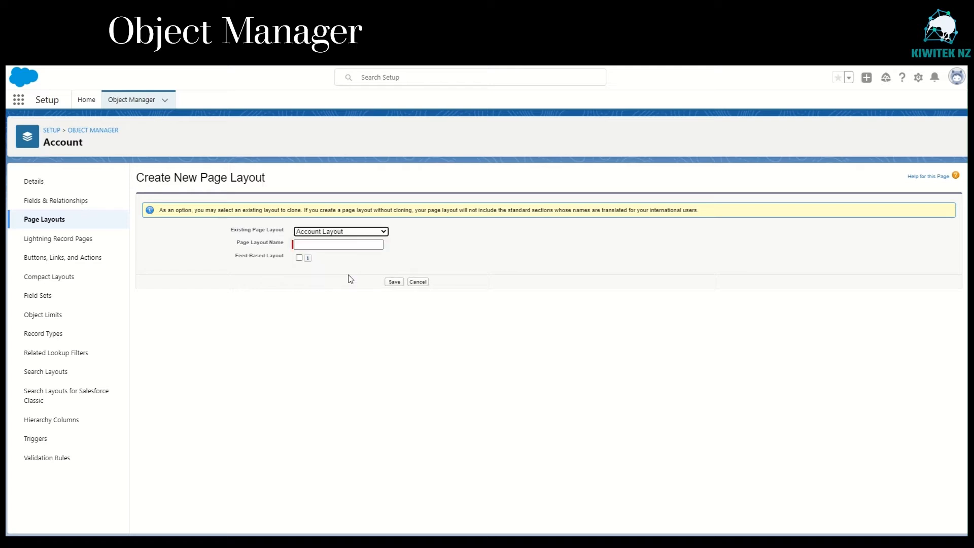
click(327, 245)
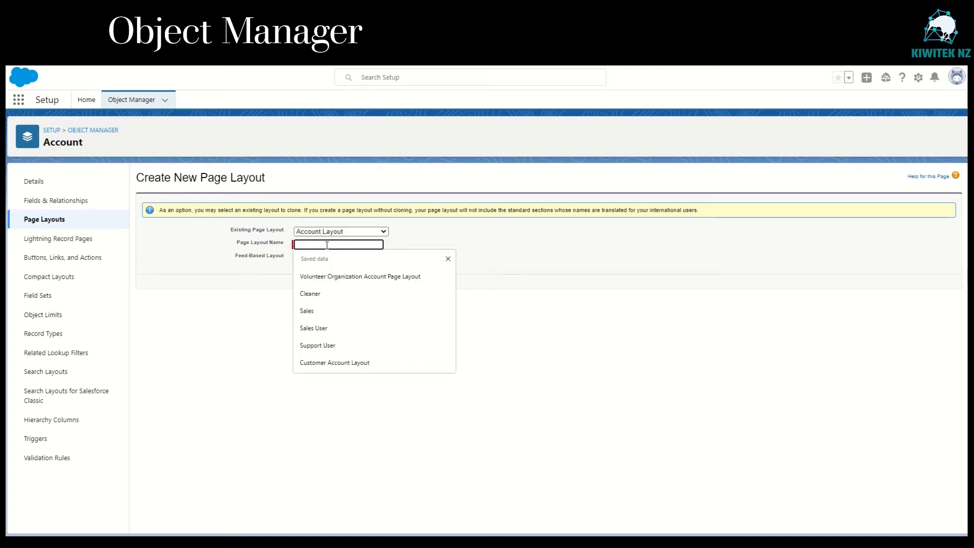
text(Customer Acco)
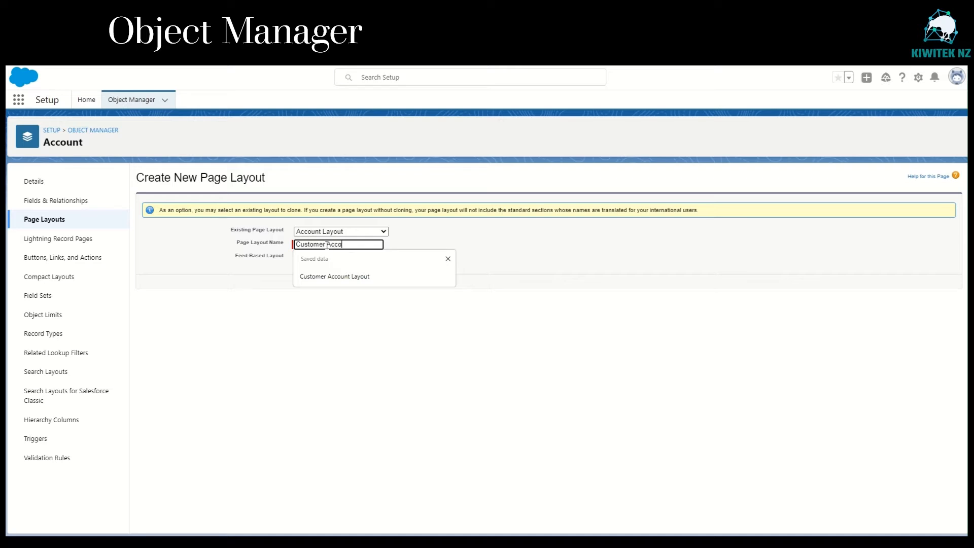
text(unt Layout)
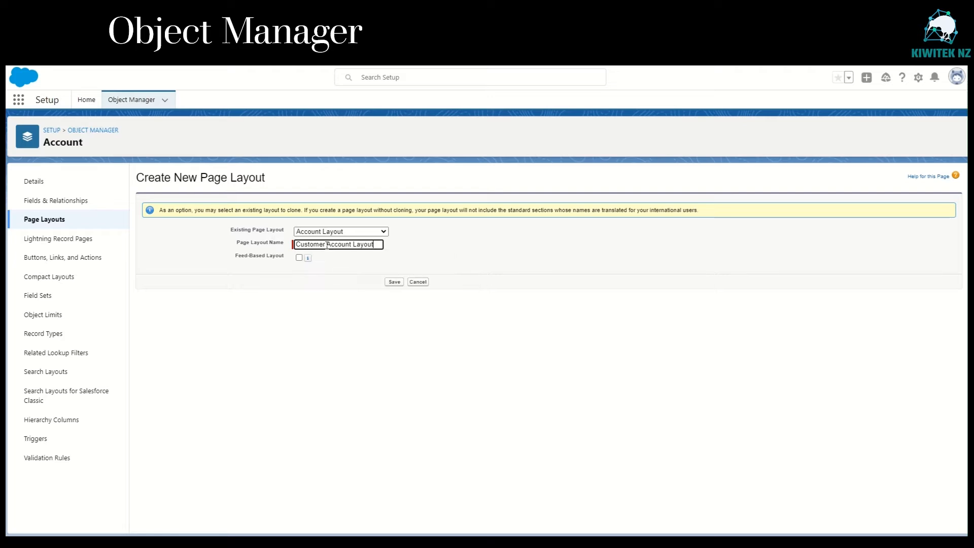
click(394, 282)
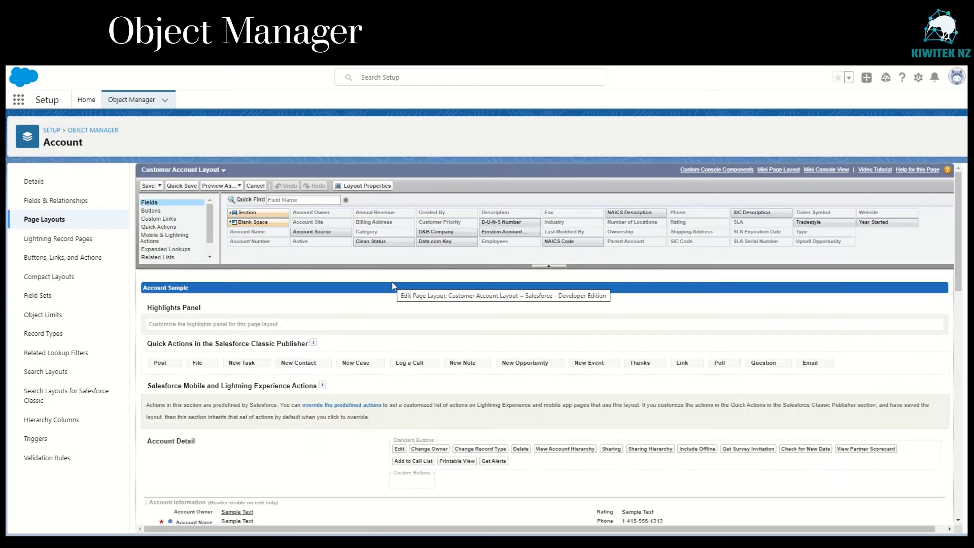
Step: Try making the Account Number field read-only in the Customer Account Layout, and discard the property change
scroll(264, 452, down, 5)
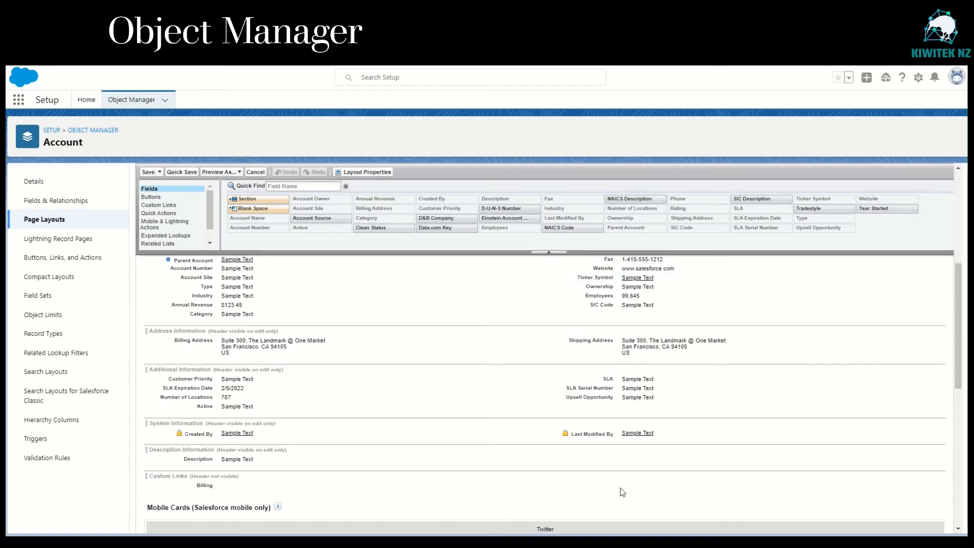
scroll(623, 492, up, 1)
scroll(622, 492, up, 4)
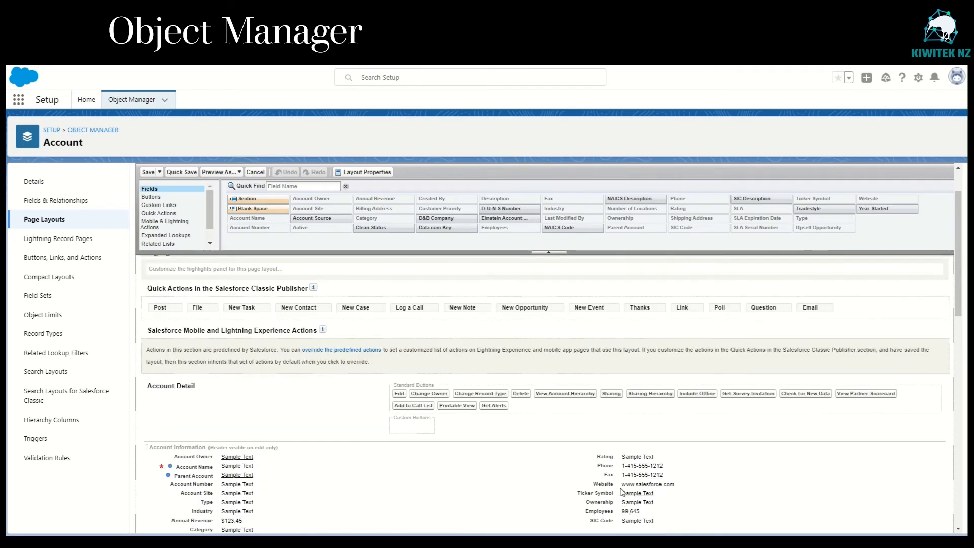
scroll(315, 499, down, 3)
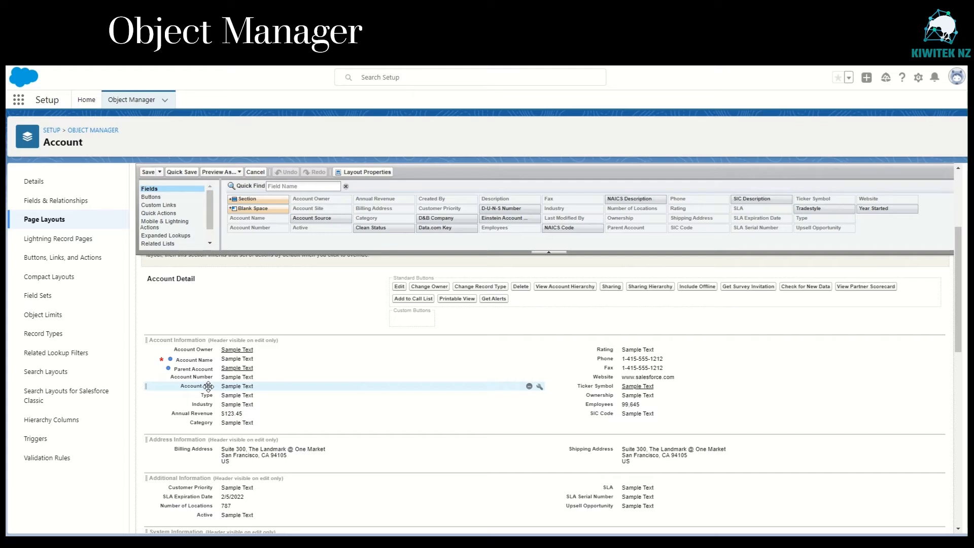
click(208, 386)
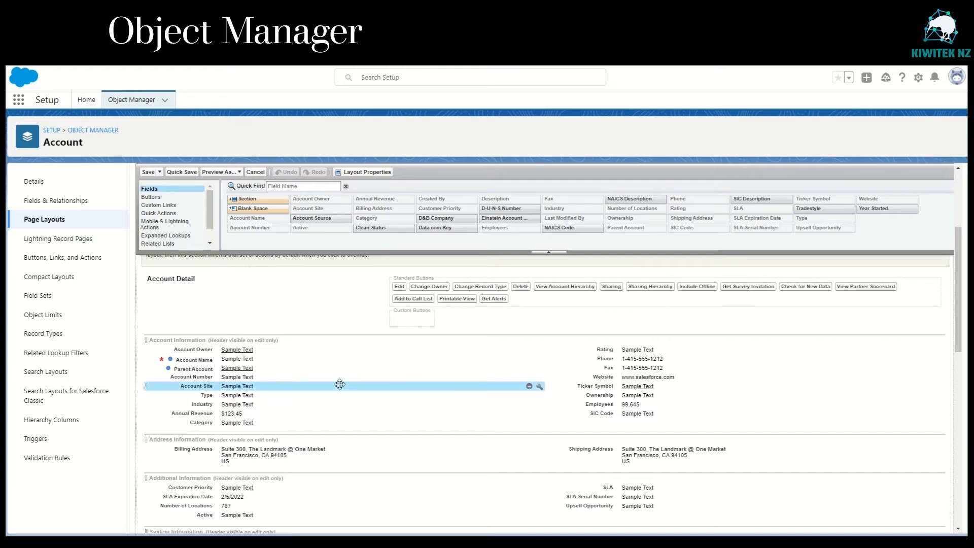
click(212, 377)
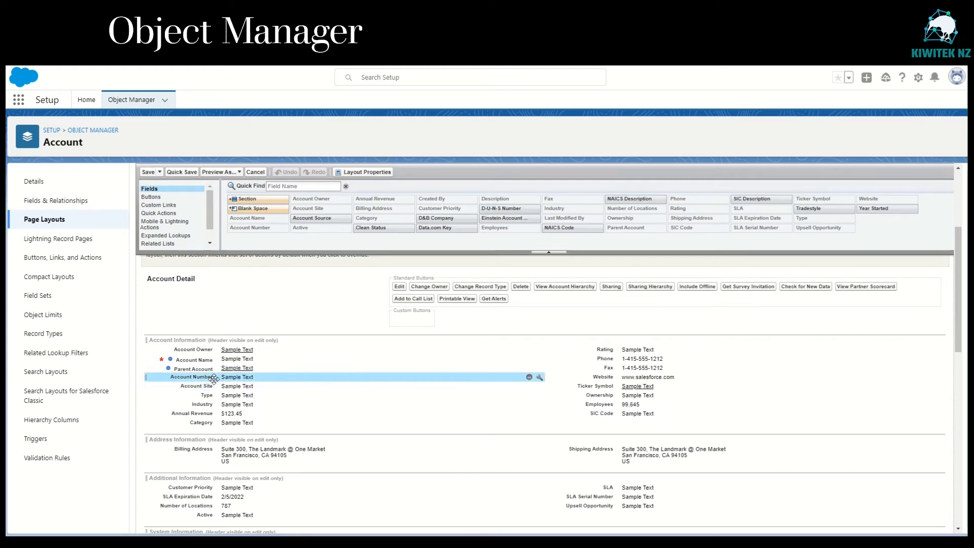
click(538, 378)
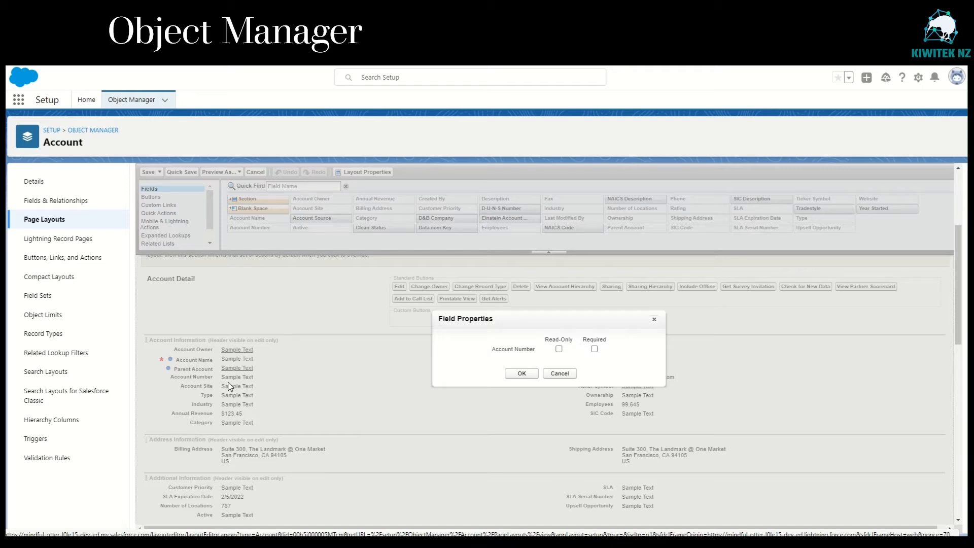
click(559, 349)
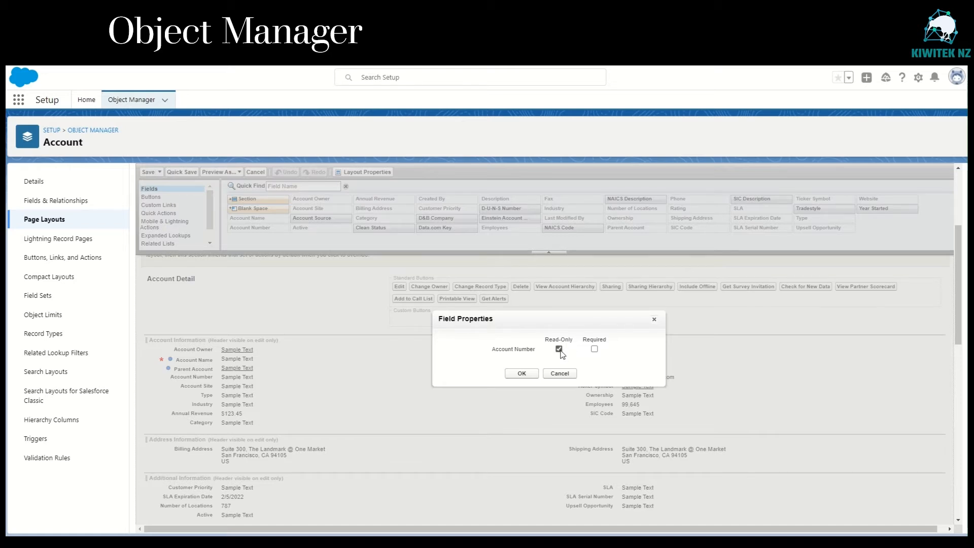
click(569, 375)
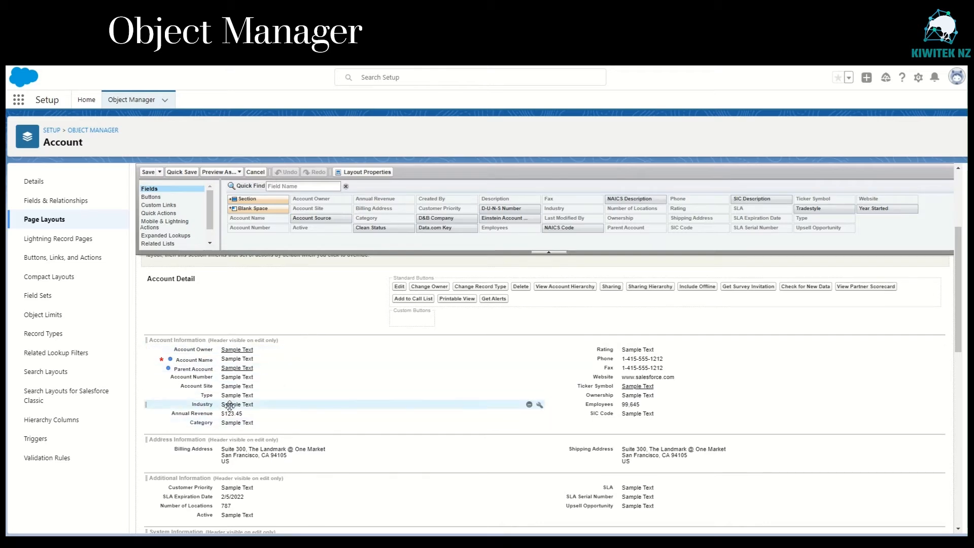
Step: Review the Customer Account Layout's sections and save the layout
scroll(206, 462, up, 3)
scroll(204, 466, down, 11)
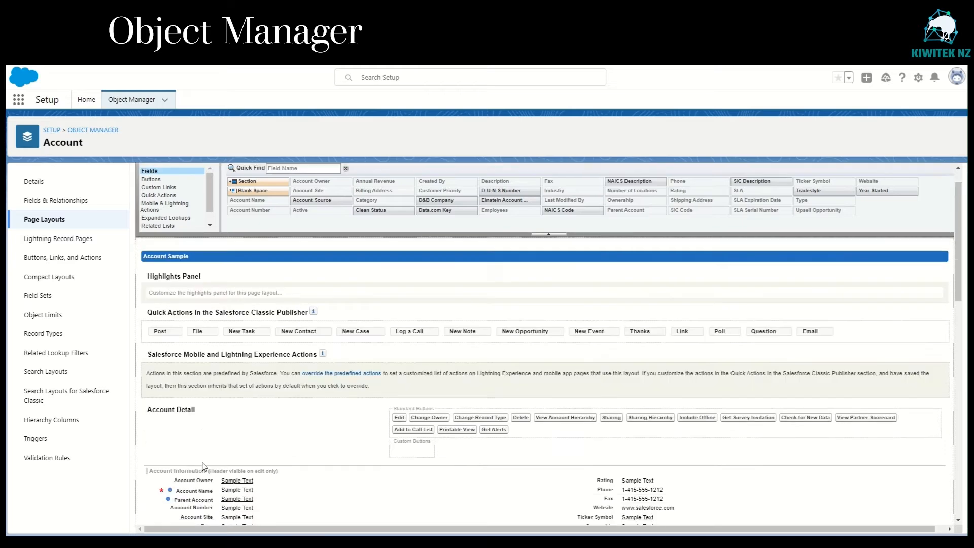
scroll(204, 467, up, 8)
scroll(204, 468, up, 3)
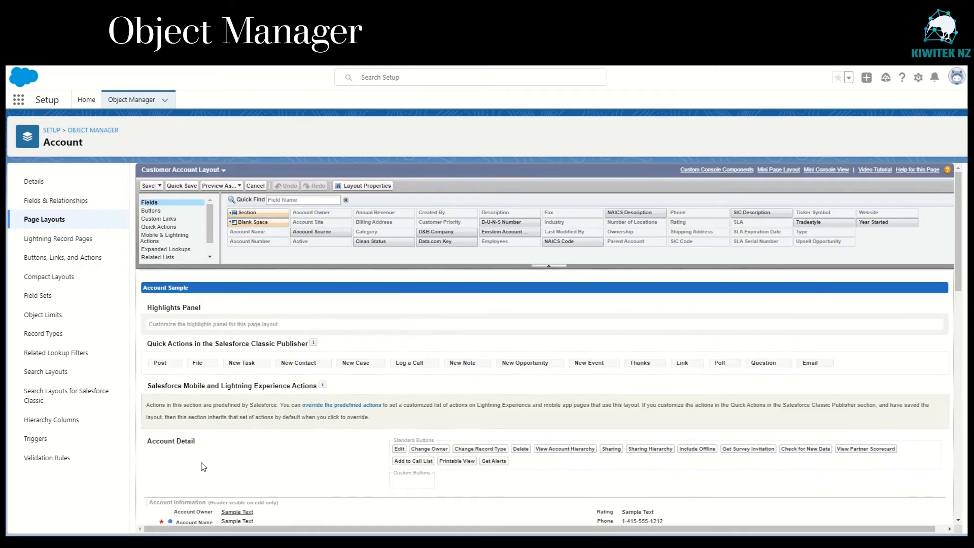
click(148, 186)
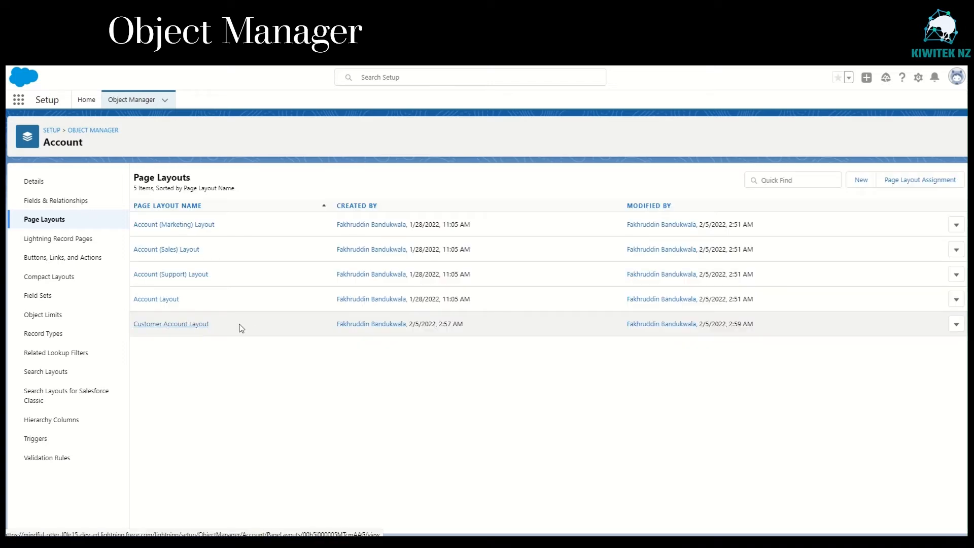
Step: Create a new Account page layout named "Supplier Account Layout" cloned from the Customer Account Layout
click(862, 181)
click(341, 231)
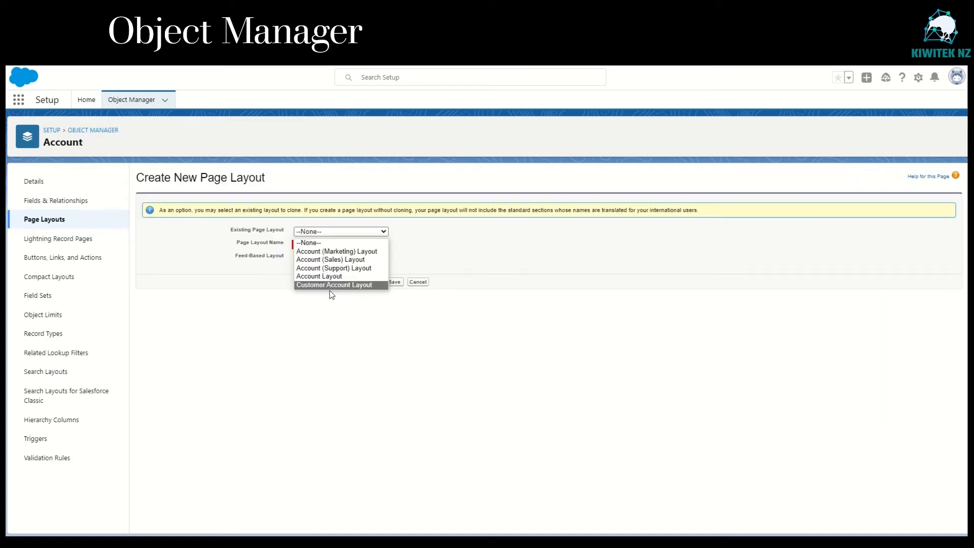
click(337, 285)
click(344, 244)
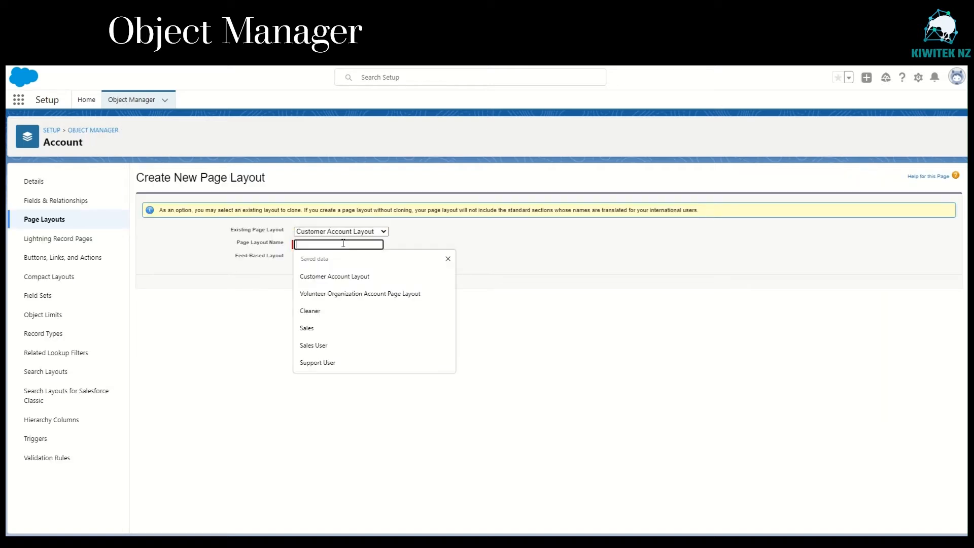
text(Supplier Account Layout)
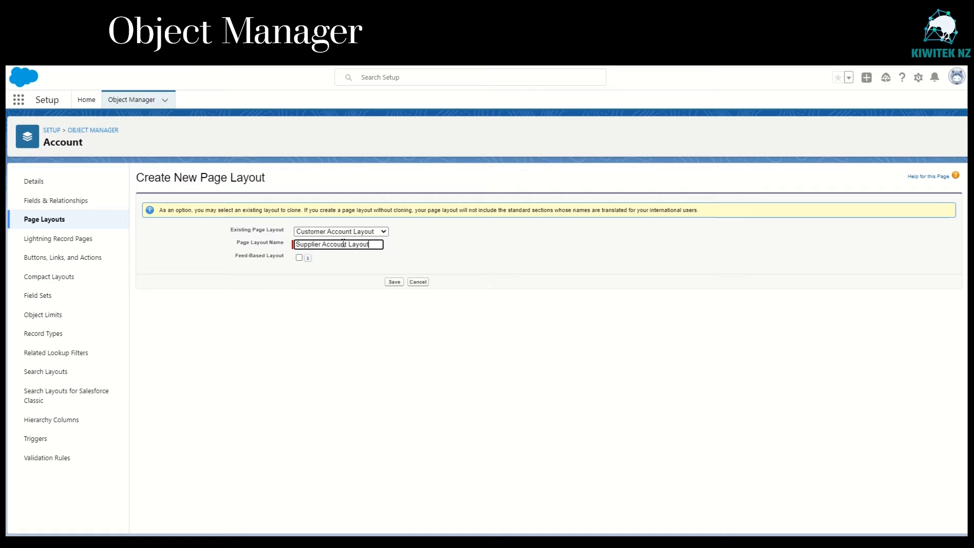
click(395, 283)
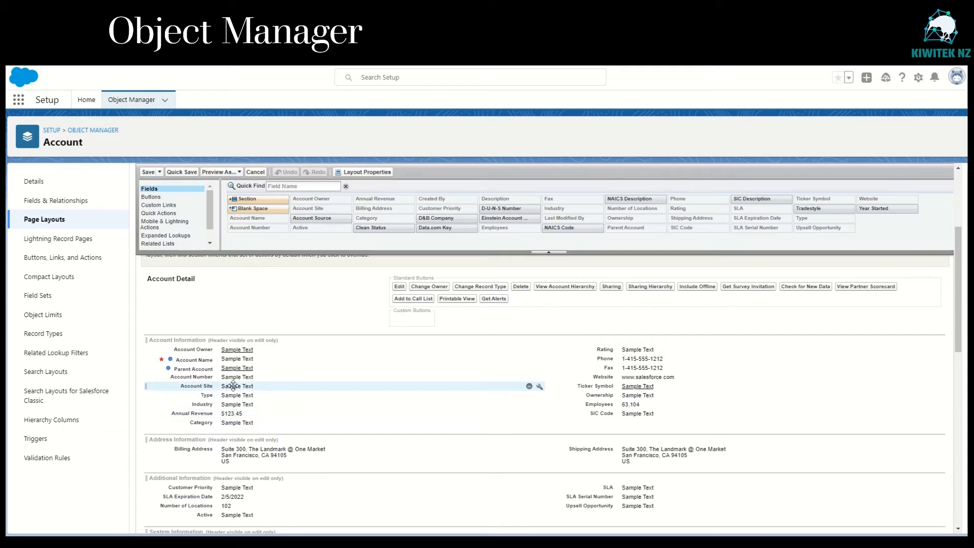
Step: Remove the Account Site and Annual Revenue fields from the Supplier Account Layout and save it
click(530, 386)
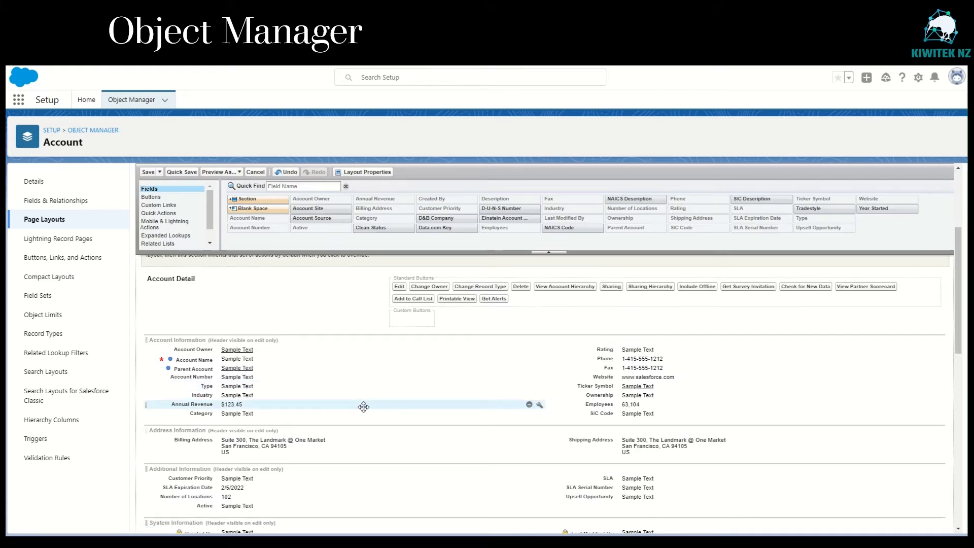
click(529, 404)
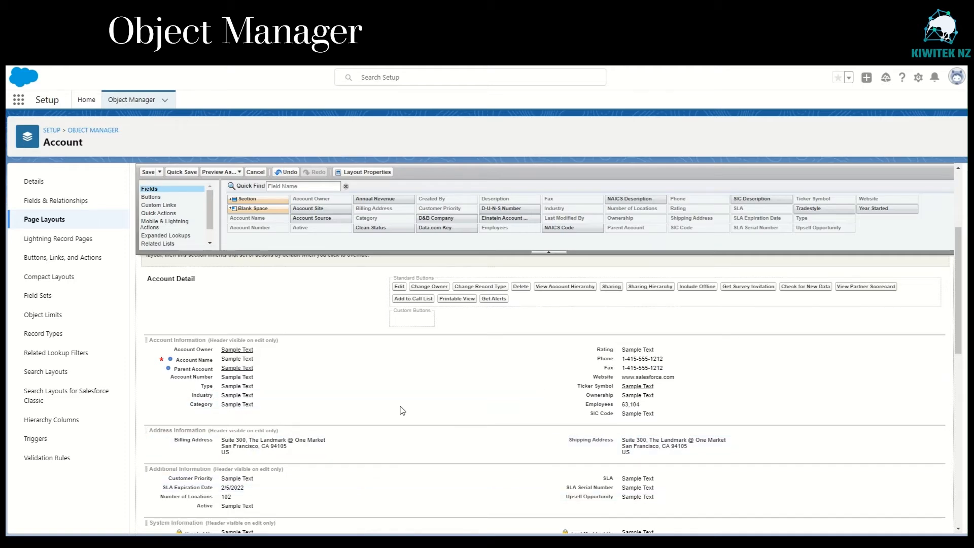
scroll(274, 299, up, 3)
click(148, 186)
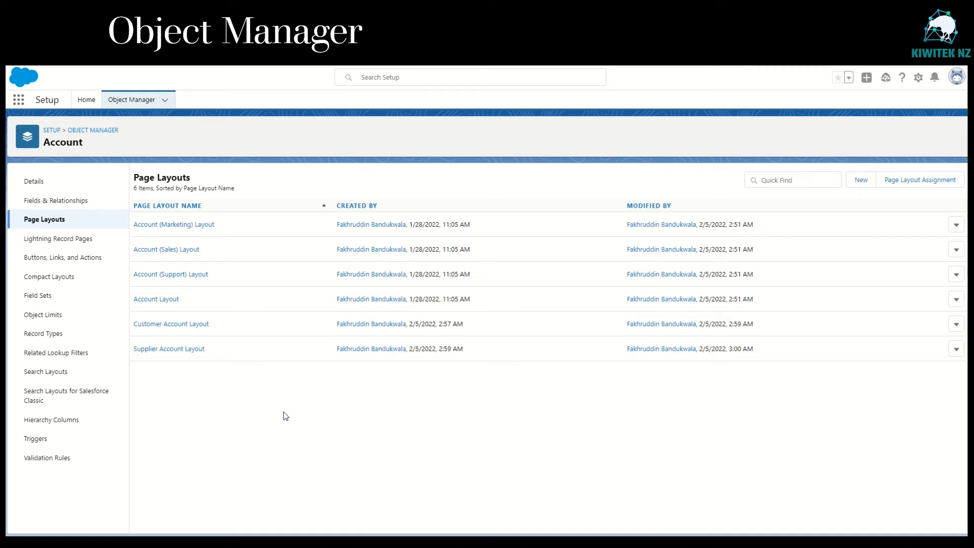
Step: Start a new Account record type based on Master, with the label and name "Customer"
click(56, 337)
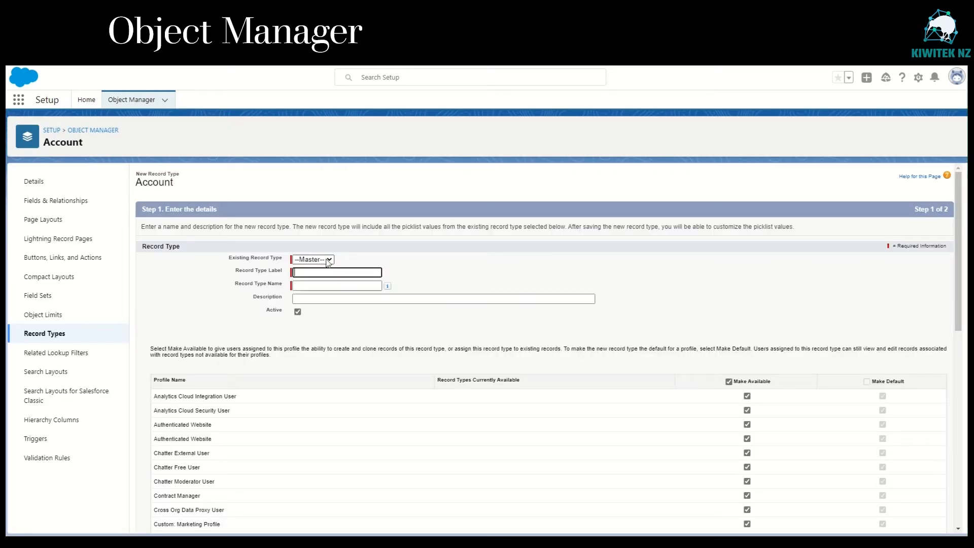
click(328, 261)
click(328, 262)
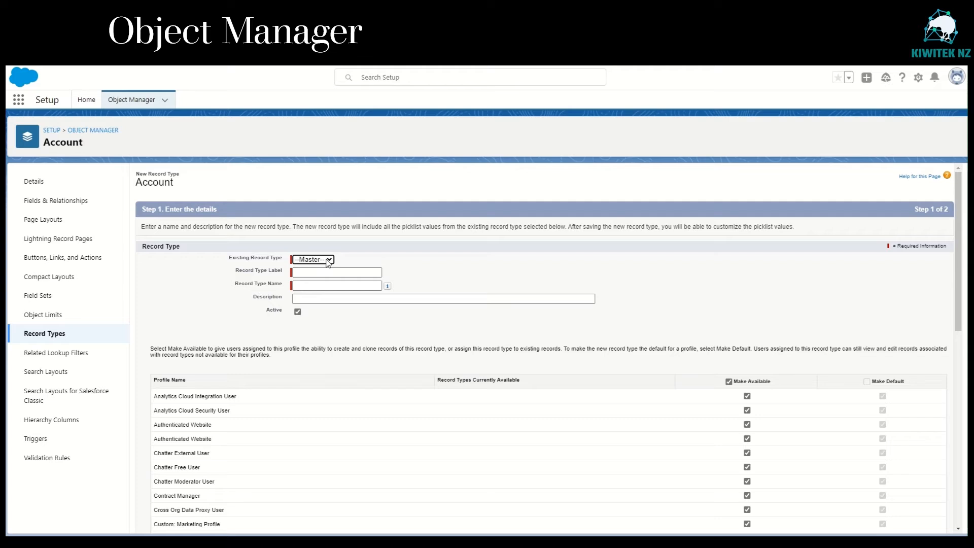
click(327, 272)
click(328, 272)
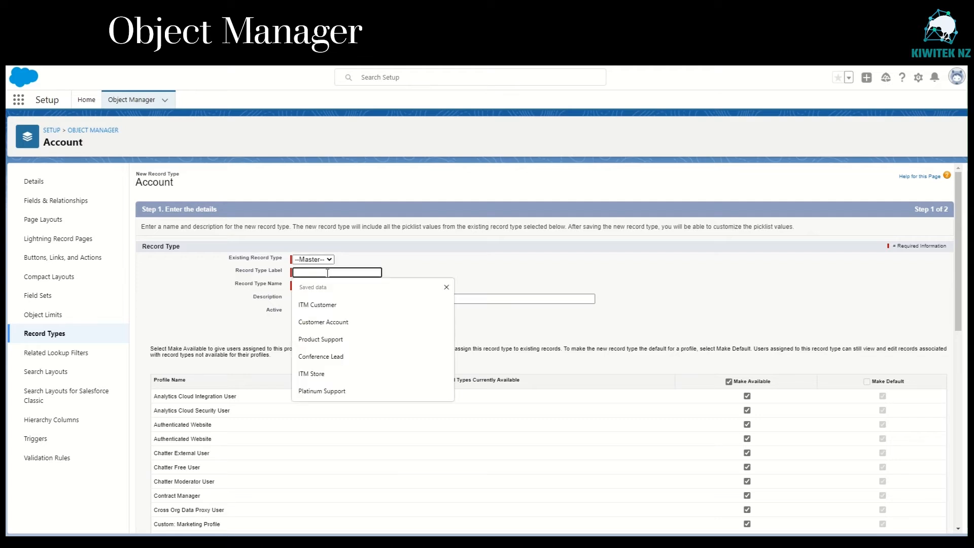
text(Customer)
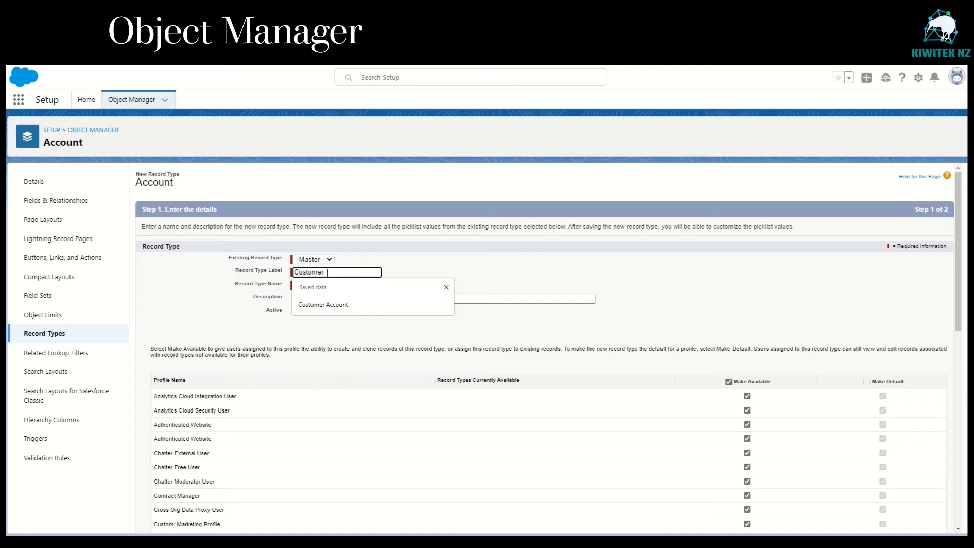
key(Tab)
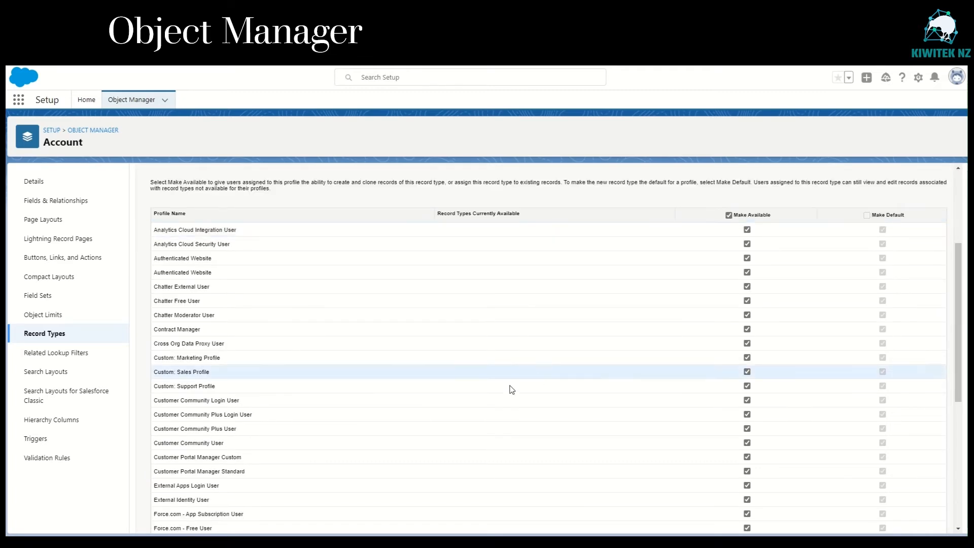
Step: Make the Customer record type available only to the Marketing User and System Administrator profiles, and continue to the page layout assignment
scroll(509, 389, up, 3)
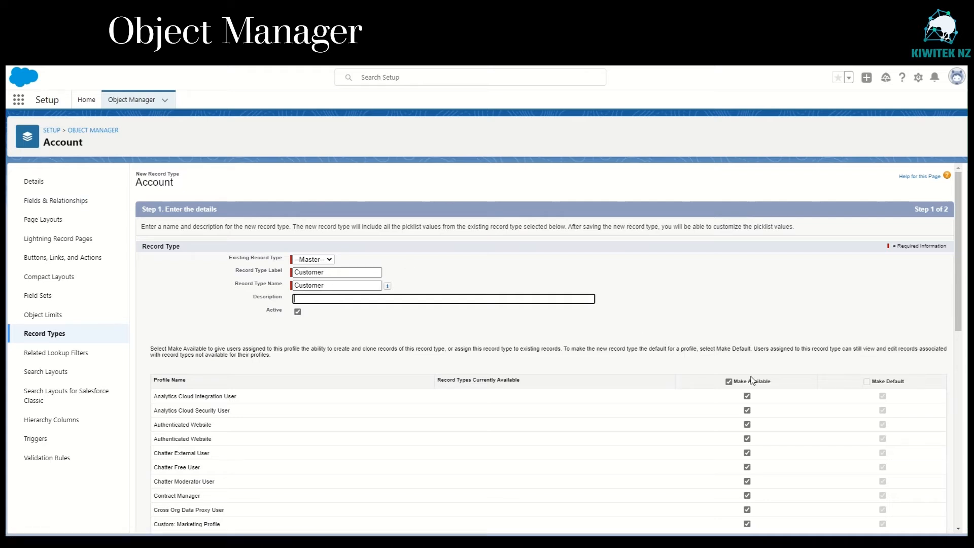
click(729, 381)
scroll(702, 426, down, 5)
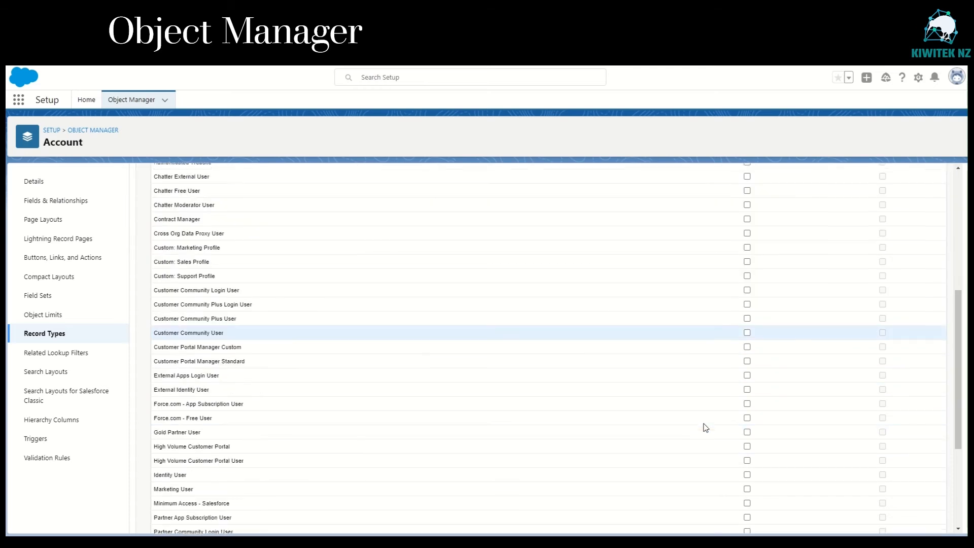
scroll(526, 433, down, 3)
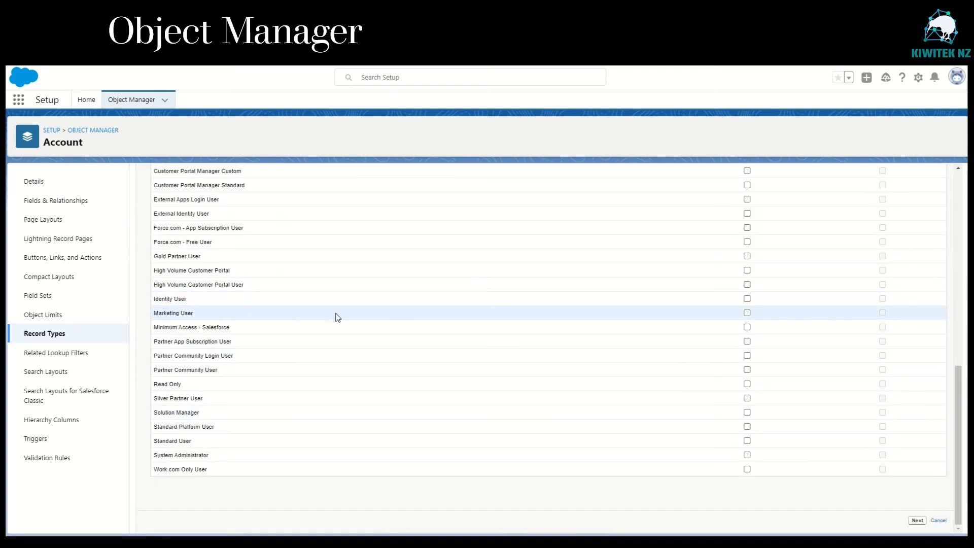
click(747, 313)
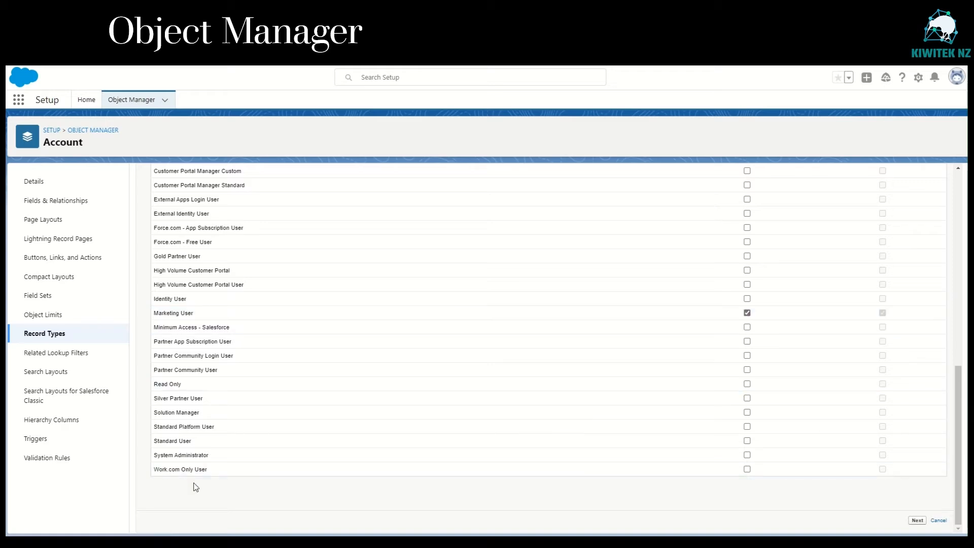
click(747, 455)
scroll(528, 481, up, 10)
scroll(532, 481, down, 8)
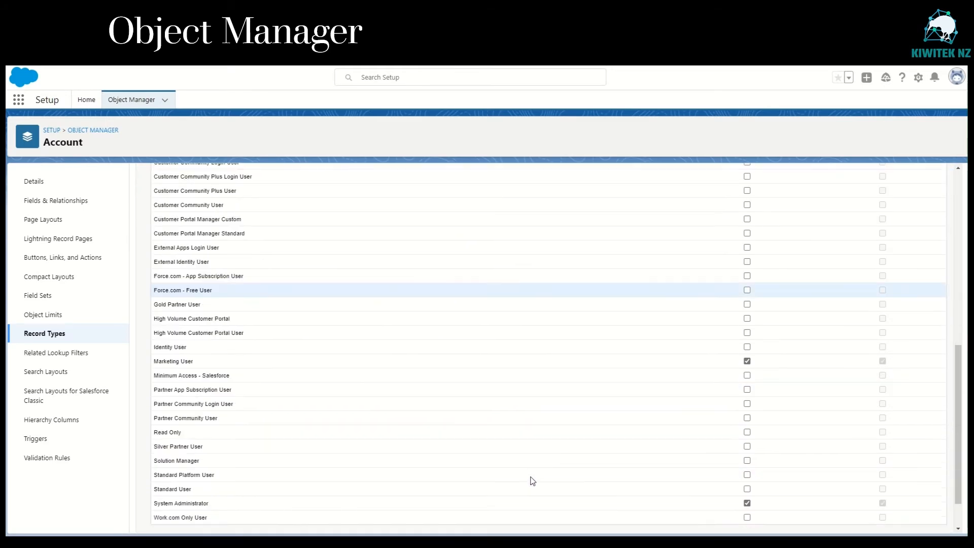
scroll(532, 480, down, 2)
click(915, 522)
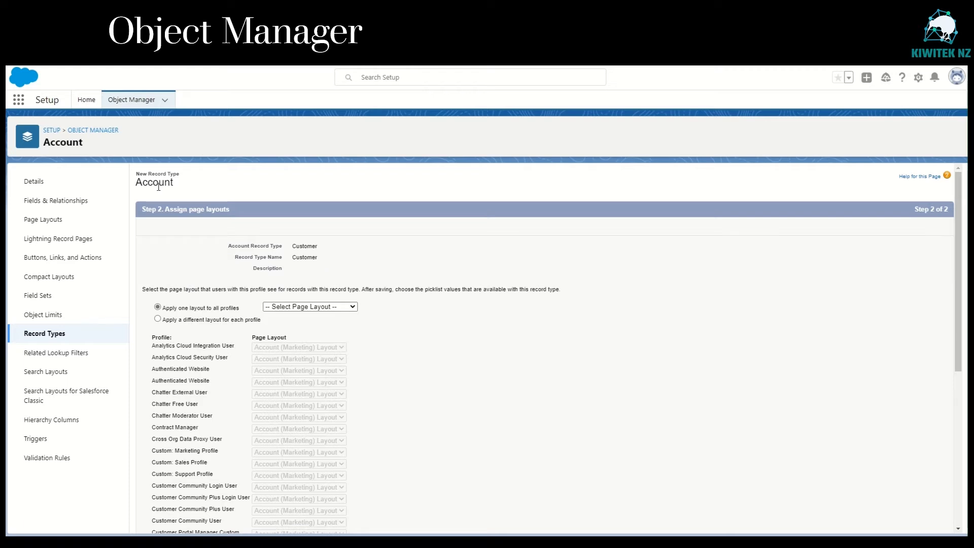
Step: Apply the Customer Account Layout to all profiles for the Customer record type and save it
click(321, 307)
click(320, 360)
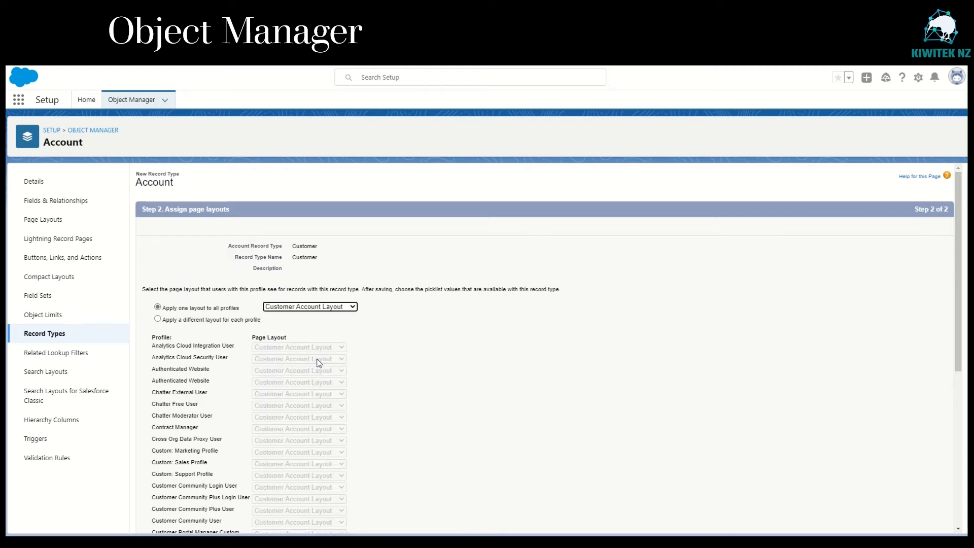
scroll(377, 366, down, 5)
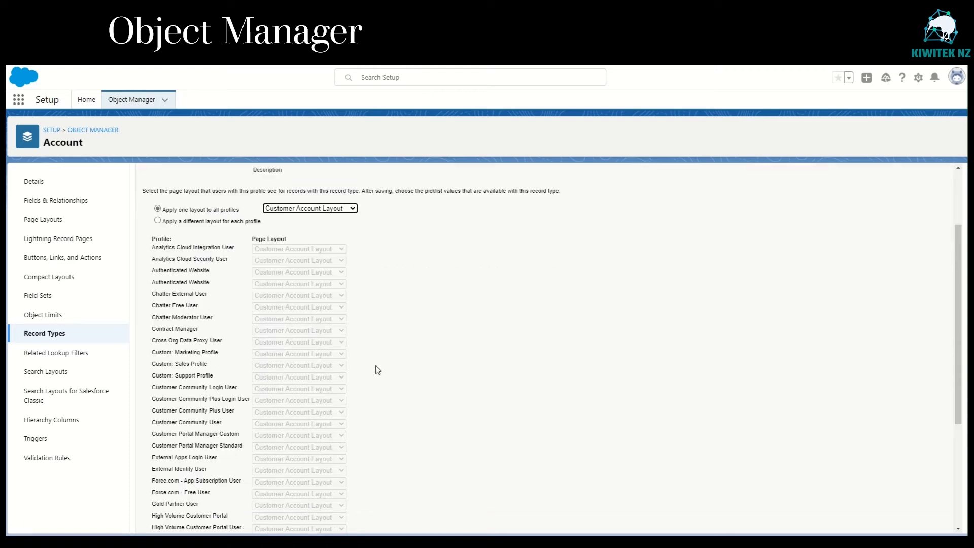
scroll(378, 371, up, 4)
scroll(378, 371, up, 2)
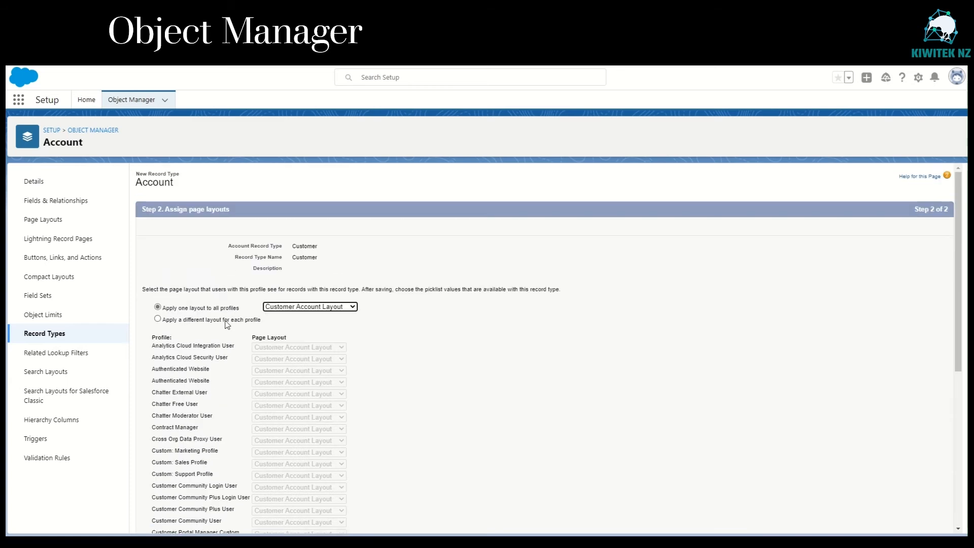
scroll(327, 312, down, 6)
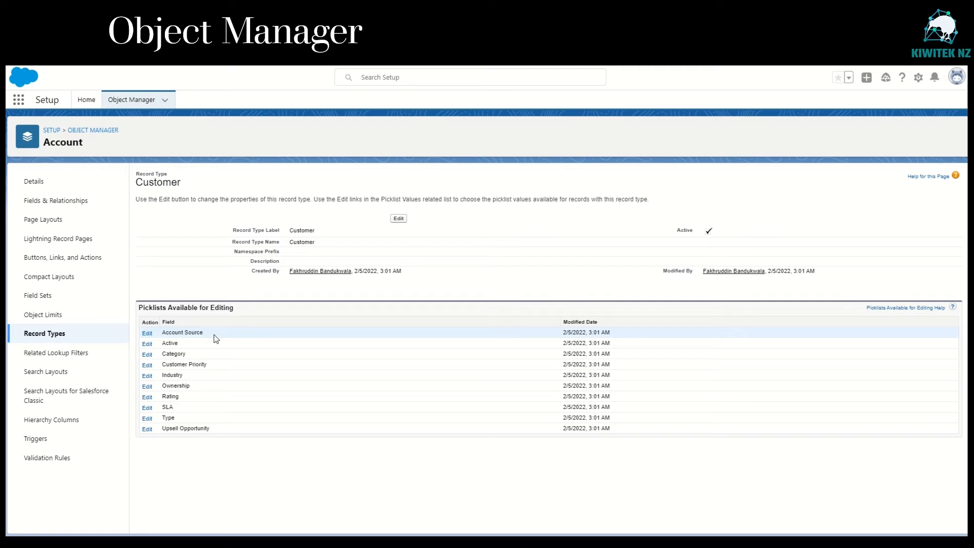
Step: Remove Raw Material and Packaging from the Category picklist values of the Customer record type and save
double_click(163, 354)
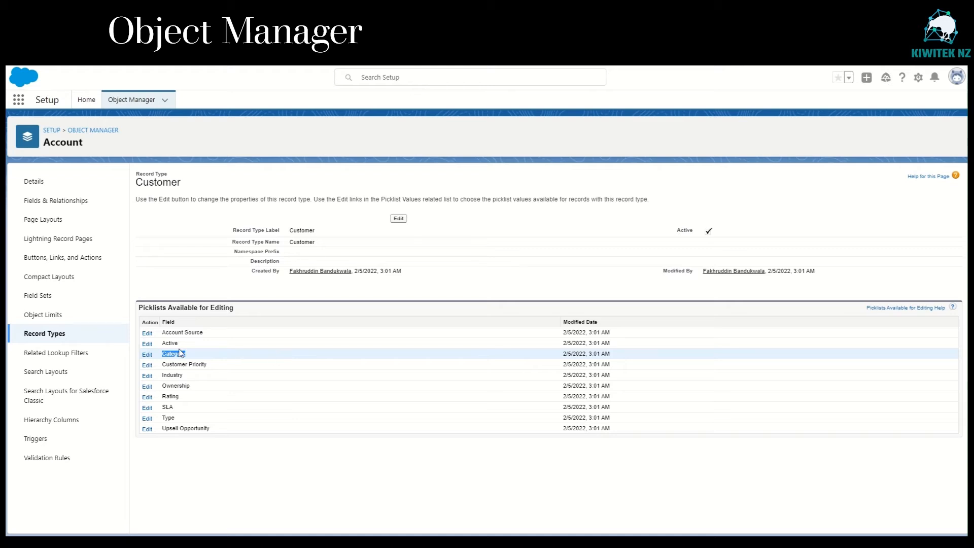
click(147, 355)
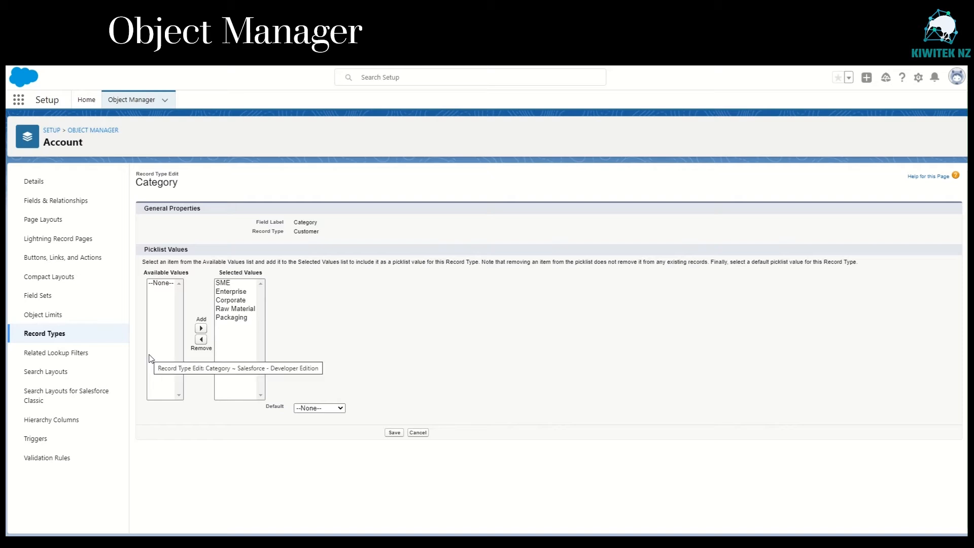
click(248, 310)
key(shift+Down)
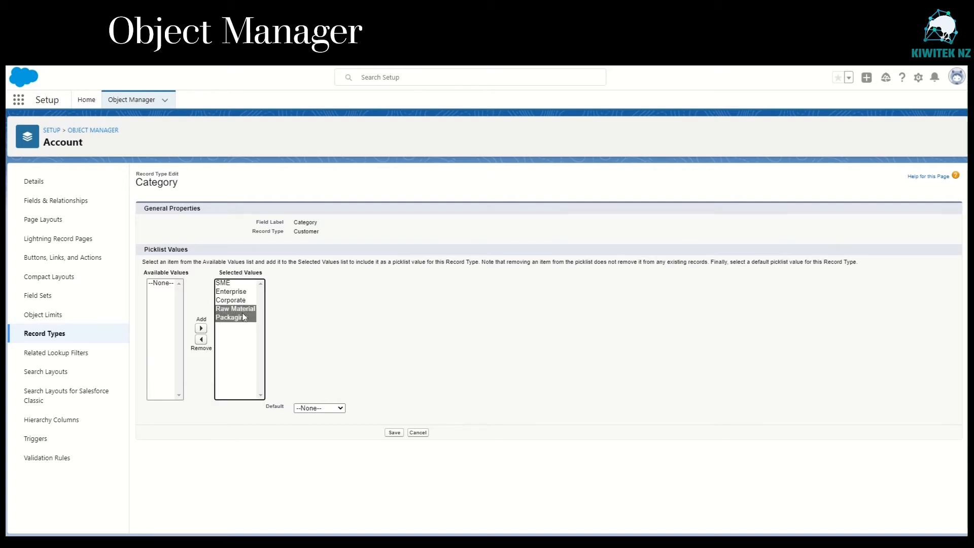
click(201, 340)
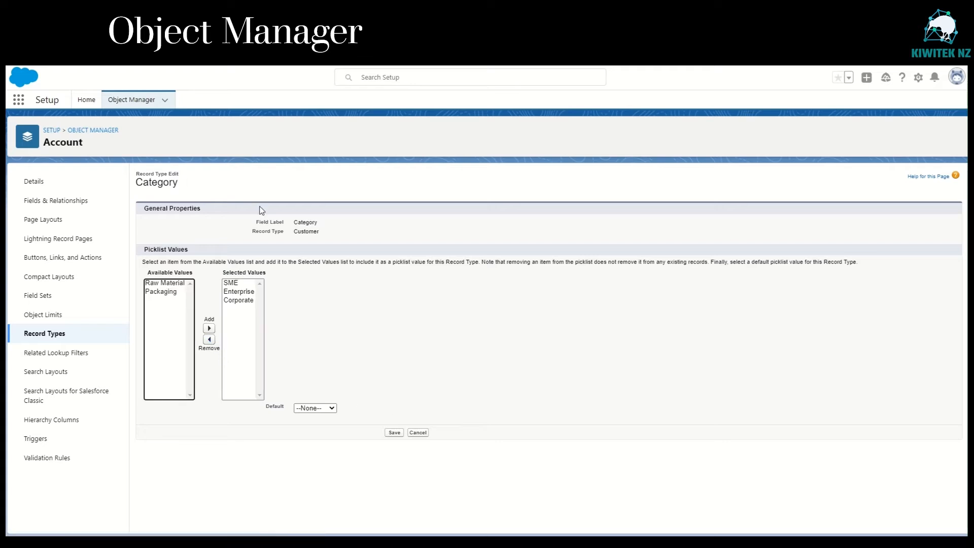
click(295, 234)
drag(294, 234, 331, 238)
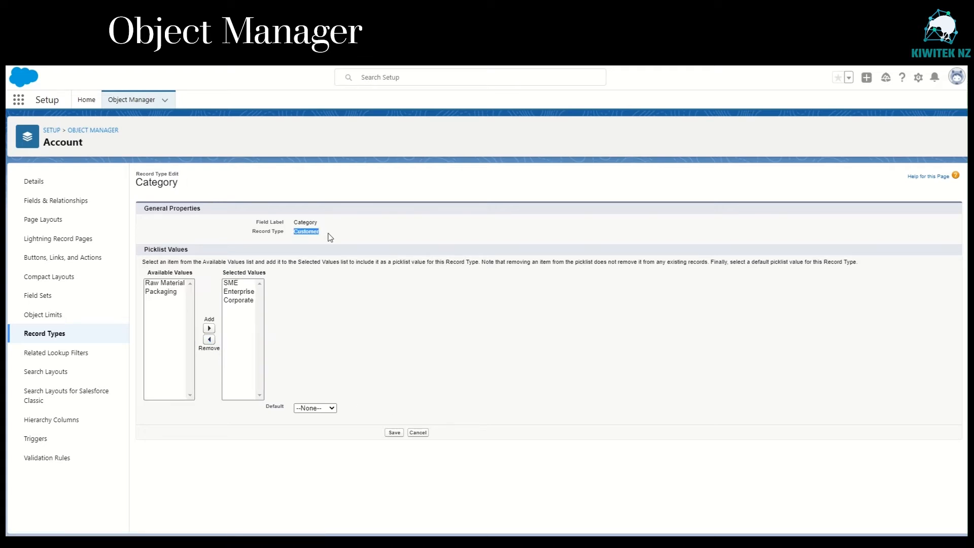
click(245, 284)
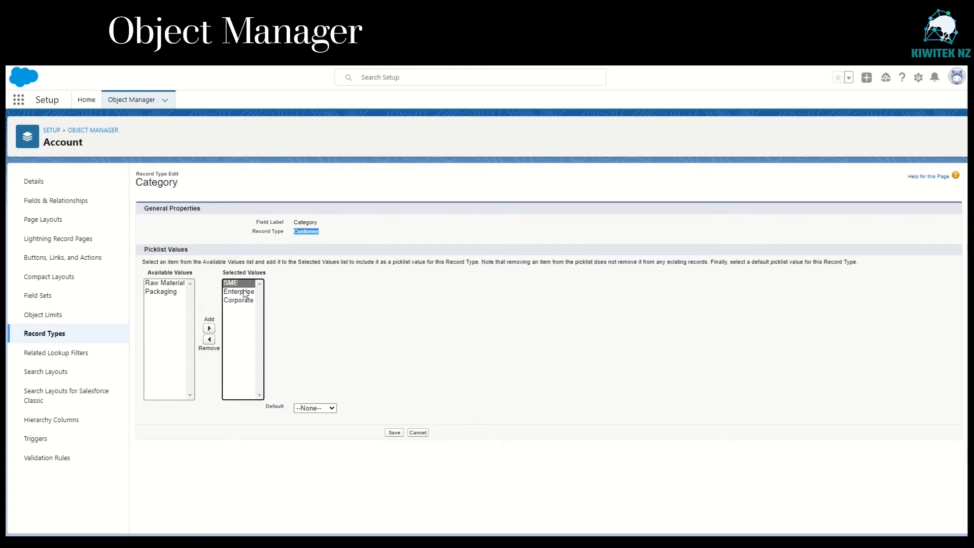
click(246, 292)
click(246, 300)
click(395, 434)
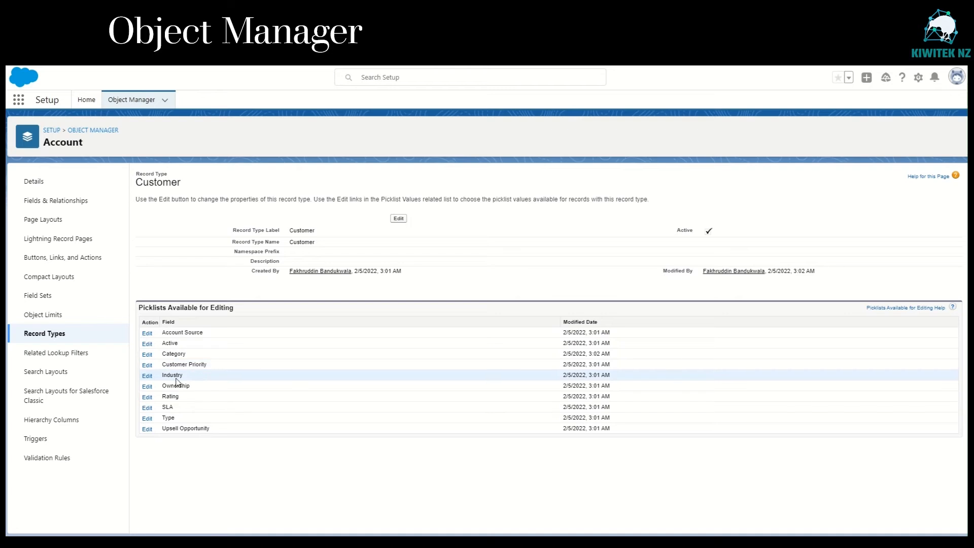
Step: Start a new active Account record type based on Master, with the label and name "Supplier"
click(56, 340)
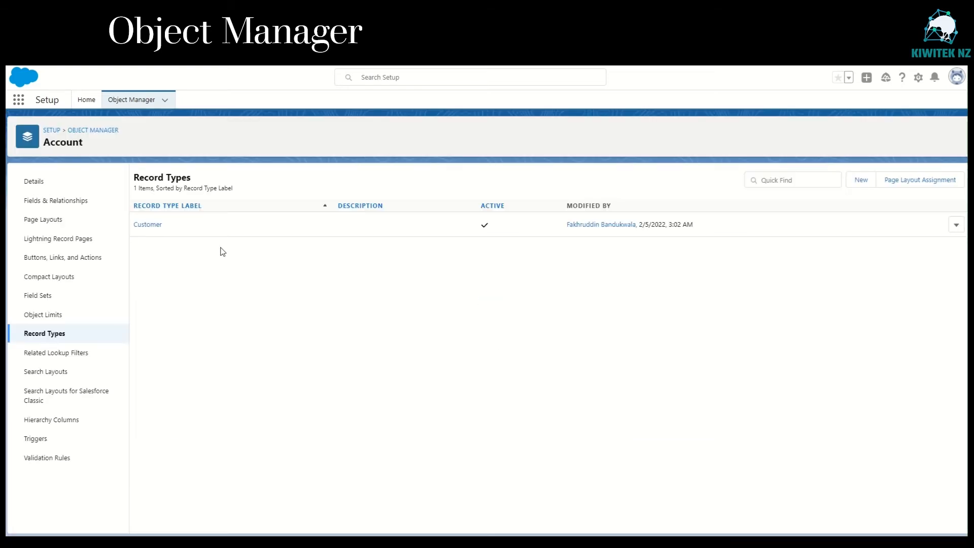
click(863, 182)
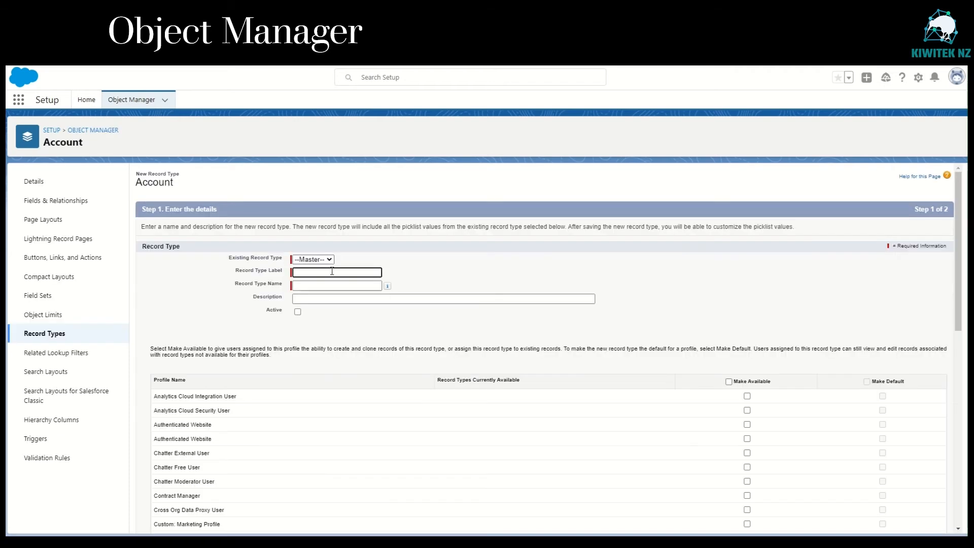
click(331, 272)
text(Supplier)
click(328, 284)
Step: Make the Supplier record type available to all profiles and continue to the page layout assignment
scroll(711, 361, down, 3)
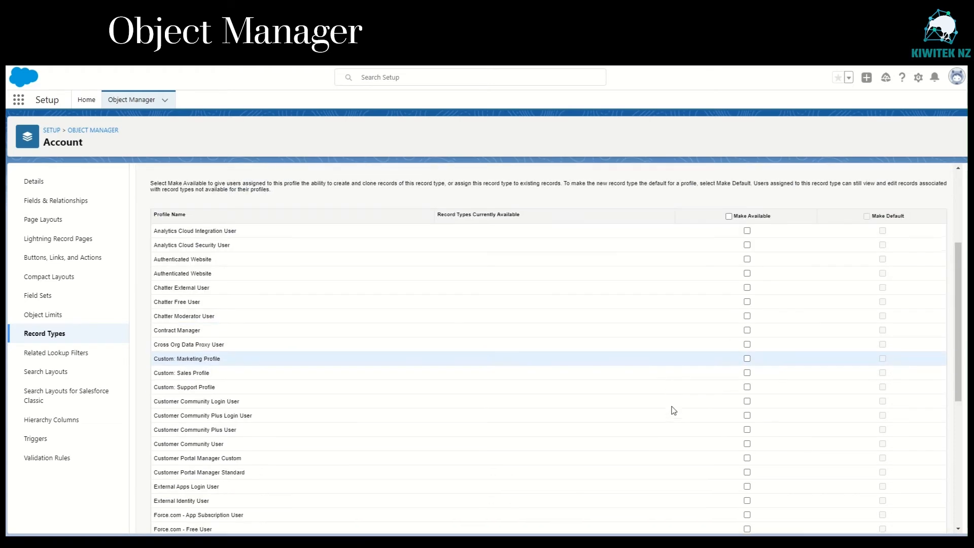
click(729, 215)
scroll(687, 391, down, 5)
scroll(713, 521, down, 2)
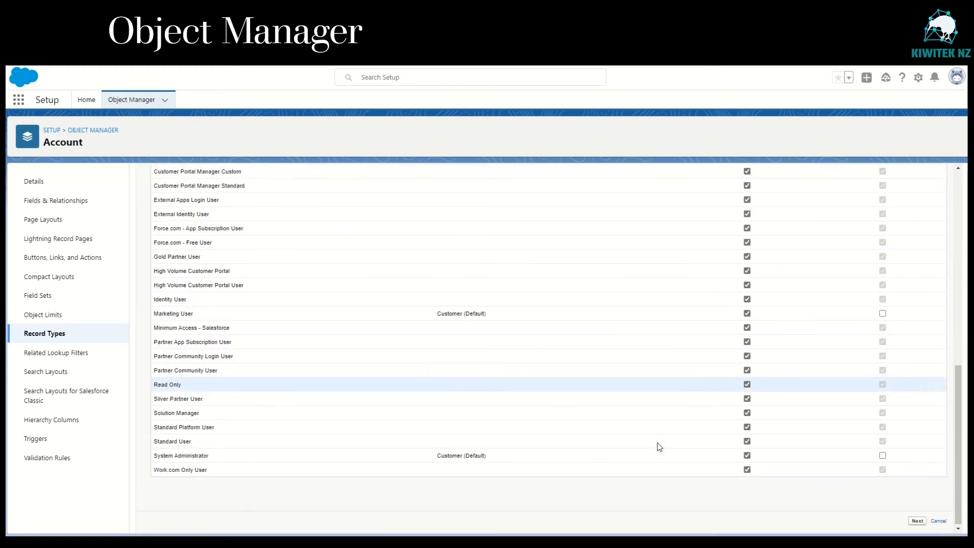
click(918, 520)
Step: Apply the Supplier Account Layout to all profiles for the Supplier record type and save it
click(323, 307)
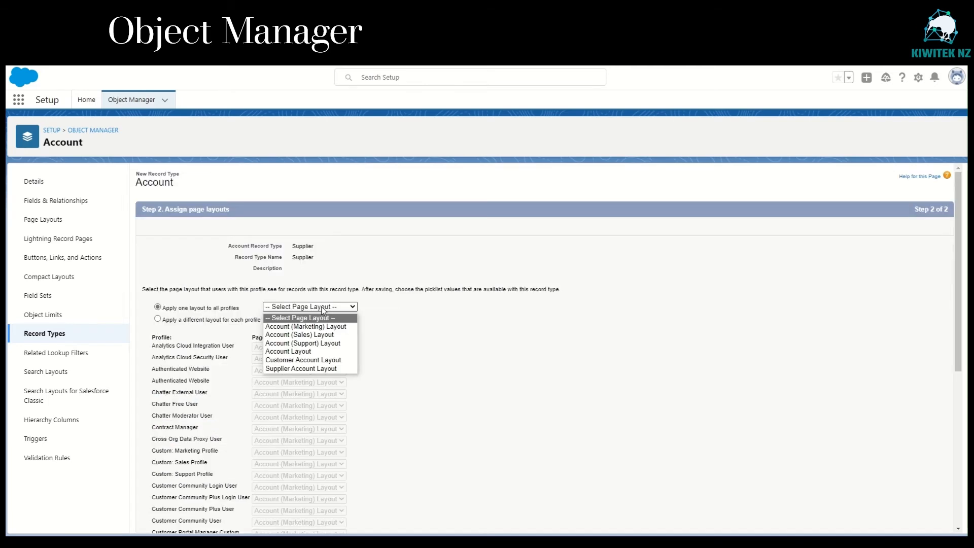
click(325, 369)
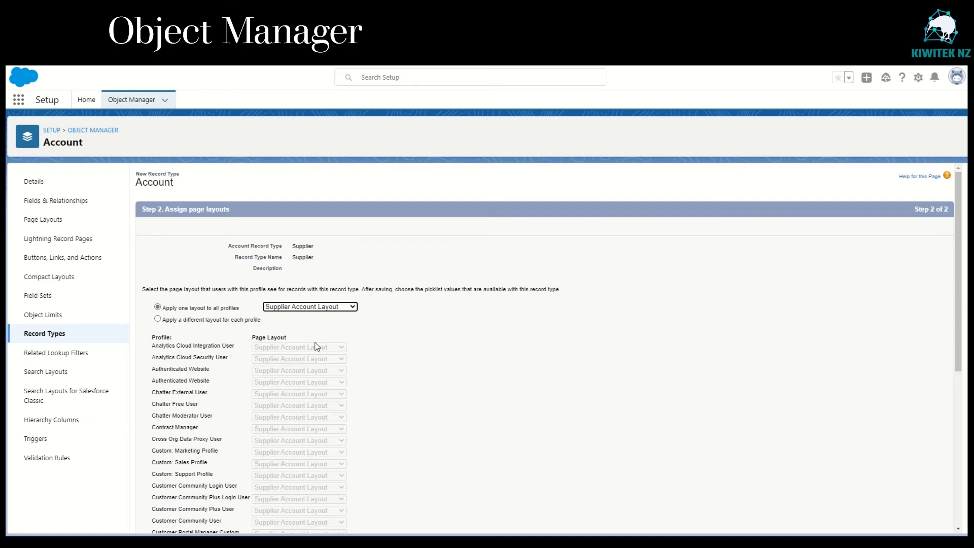
scroll(302, 474, down, 2)
scroll(303, 477, down, 3)
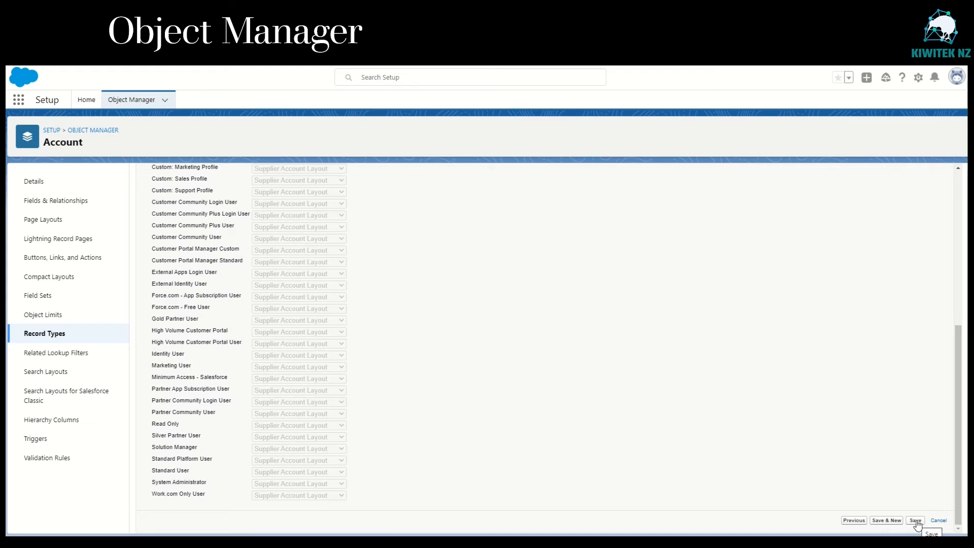
Step: Remove SME, Enterprise and Corporate from the Category picklist values of the Supplier record type and save
double_click(185, 355)
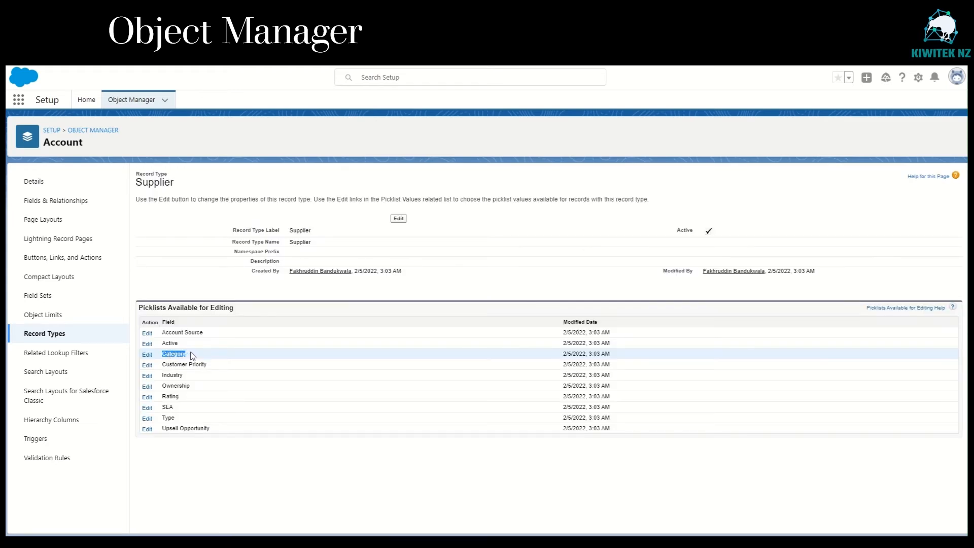
click(147, 355)
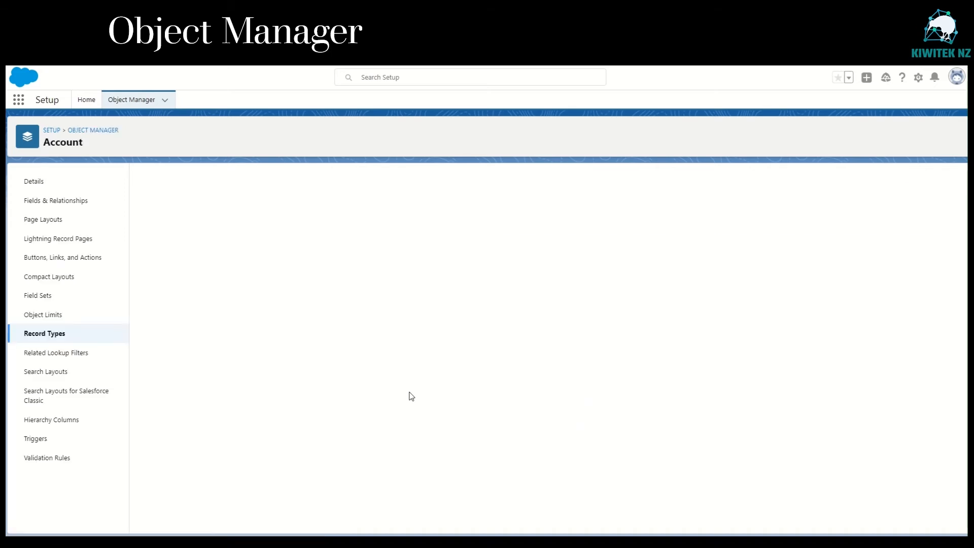
click(244, 284)
key(shift+Down)
key(shift+Down)
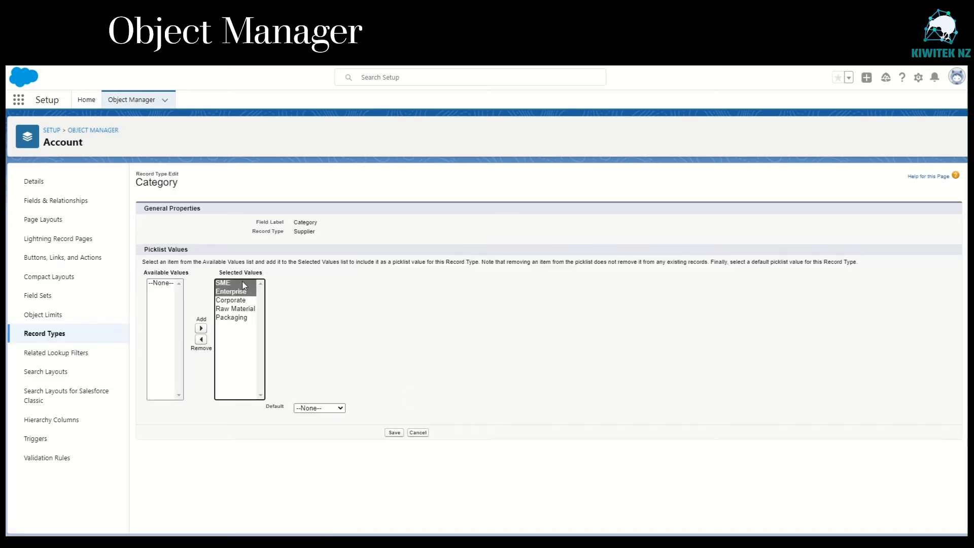
click(202, 344)
click(394, 432)
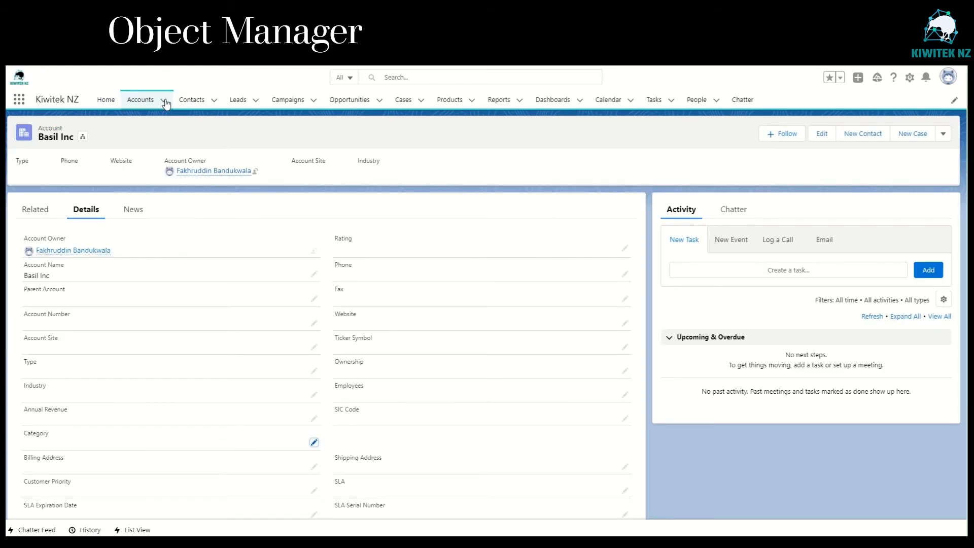
Step: Switch to the Kiwitek NZ app and start a new account with the Supplier record type
click(164, 101)
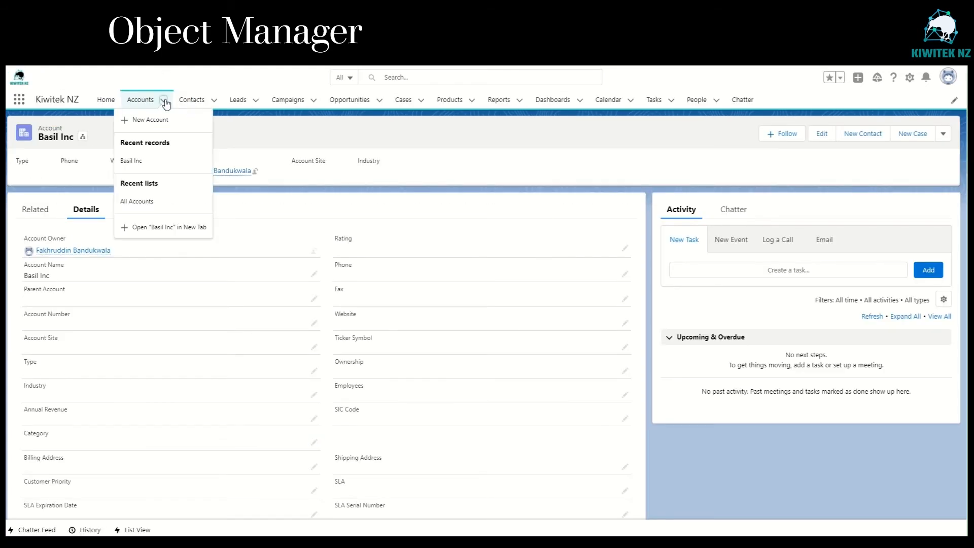
click(158, 118)
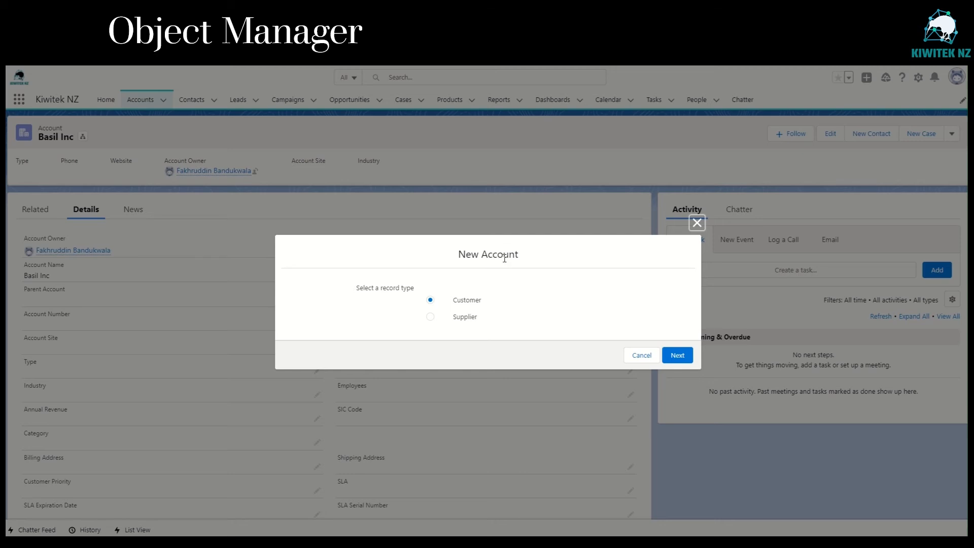
click(430, 318)
click(678, 356)
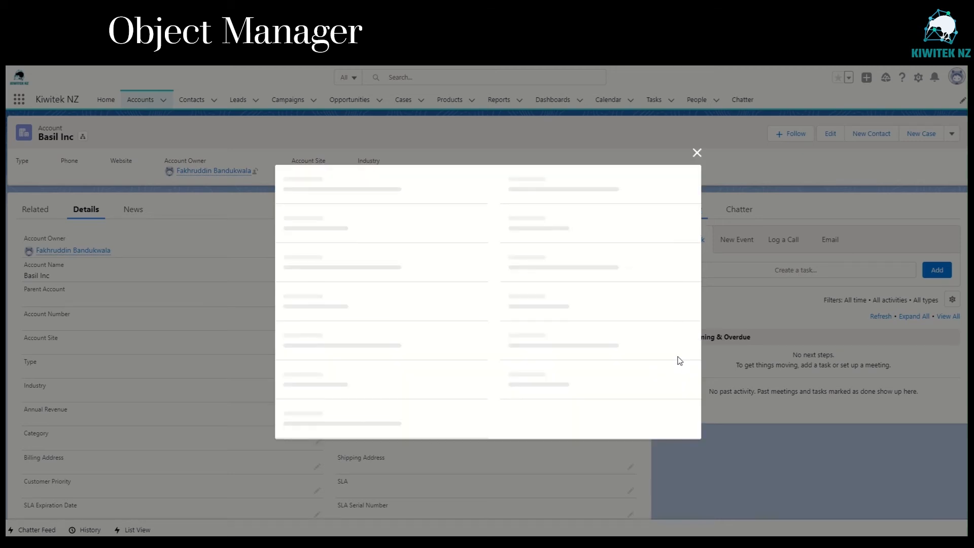
Step: Name the supplier account "Keychain RM Supplier", set its Category to Raw Material, and save it
click(396, 194)
text(K)
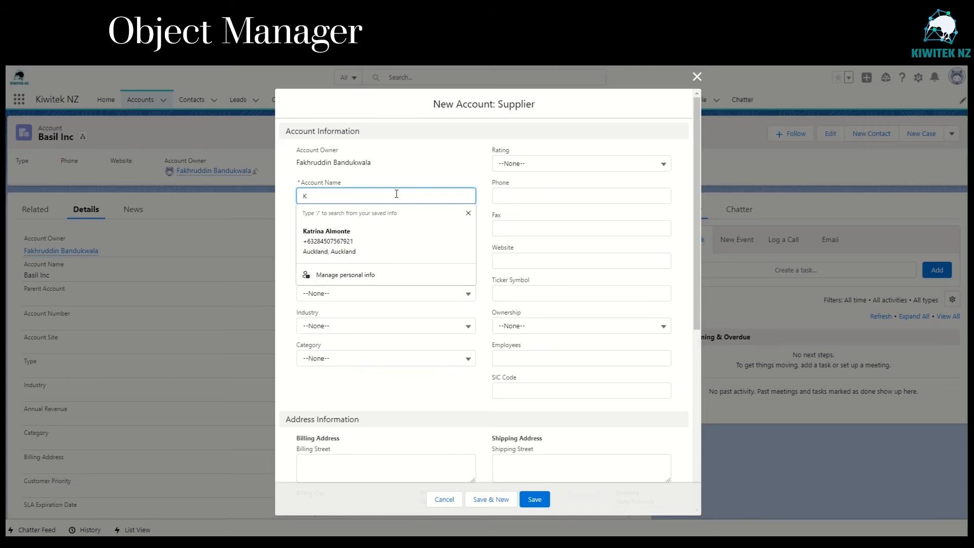
text(eych)
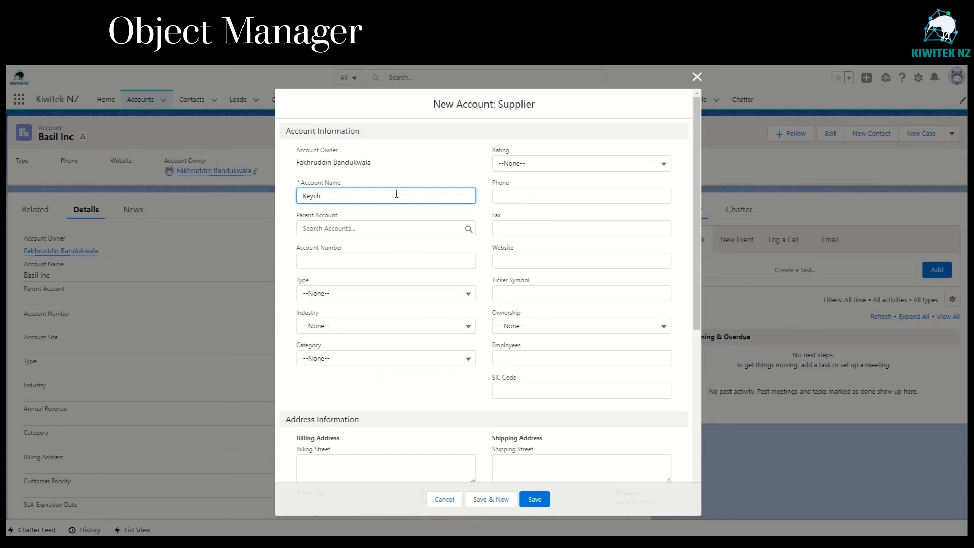
text(ain RM Supplier)
click(424, 361)
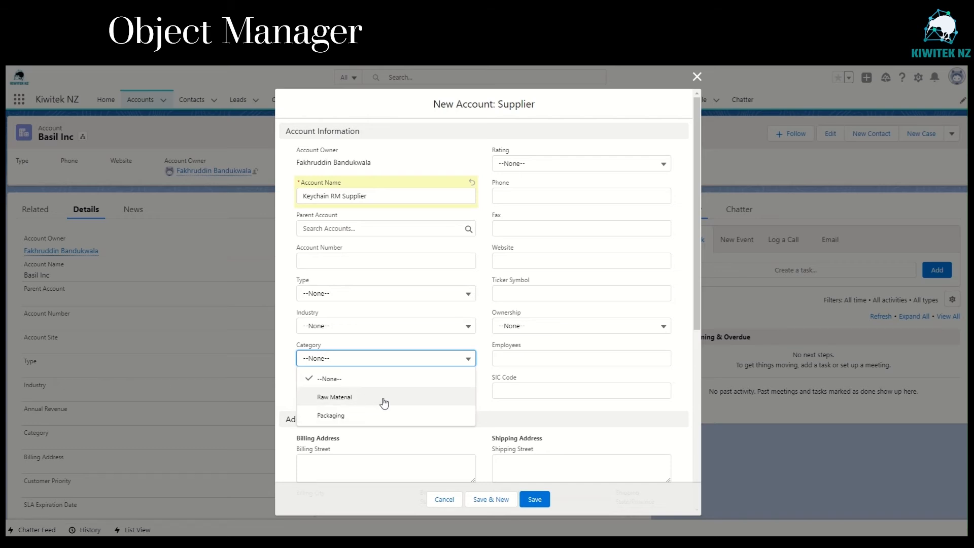
click(384, 398)
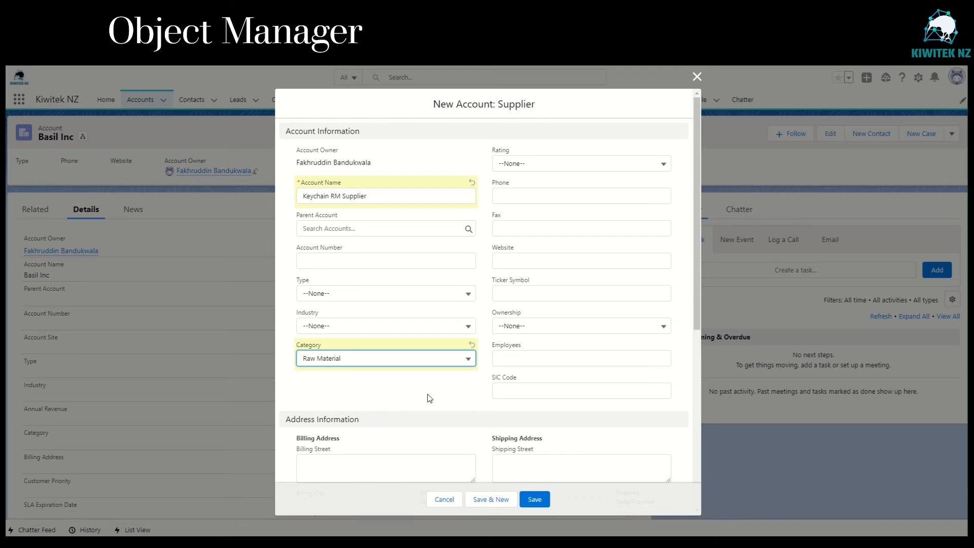
click(536, 501)
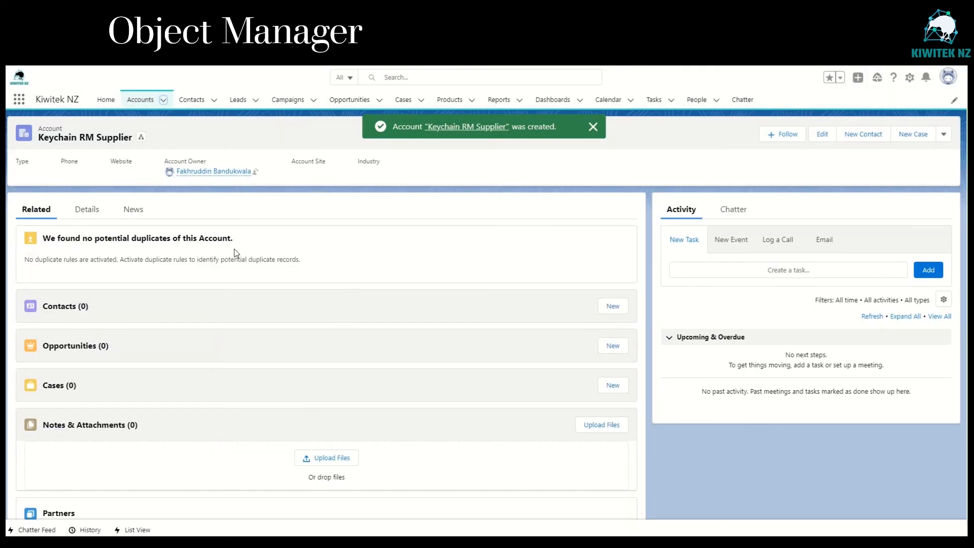
Step: Review the detail fields of the Keychain RM Supplier account
click(88, 210)
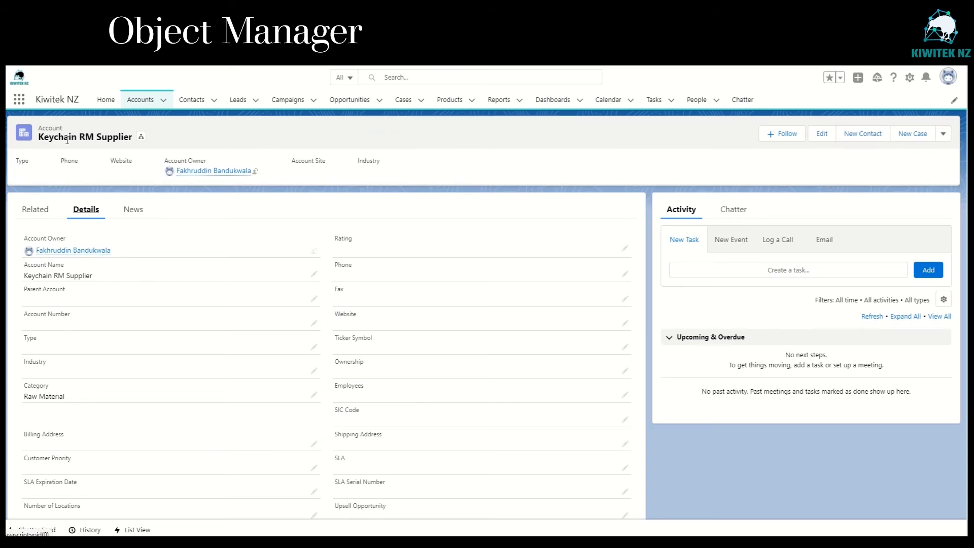
scroll(370, 401, down, 3)
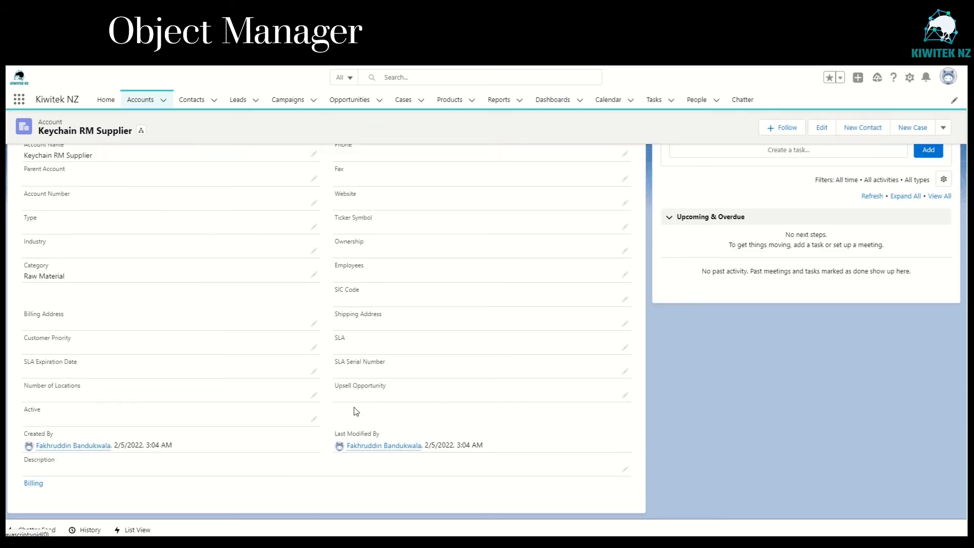
scroll(122, 299, up, 5)
Step: Open a new account form with the Customer record type and examine its fields and Category picklist options
click(163, 100)
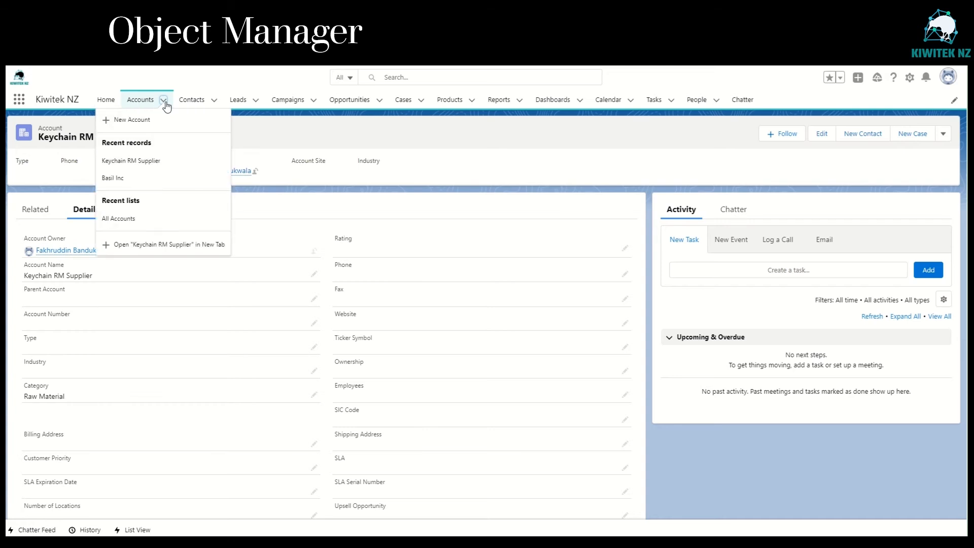
click(136, 123)
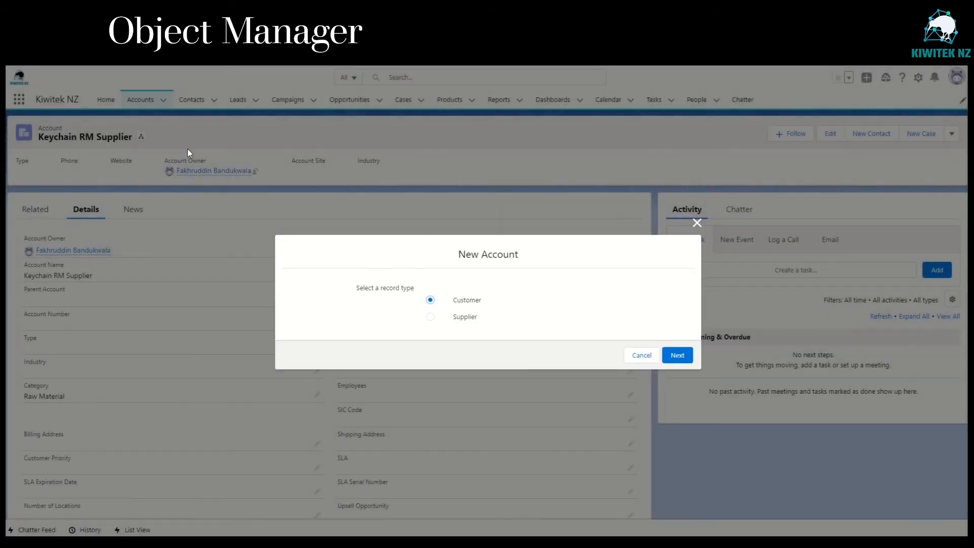
click(684, 359)
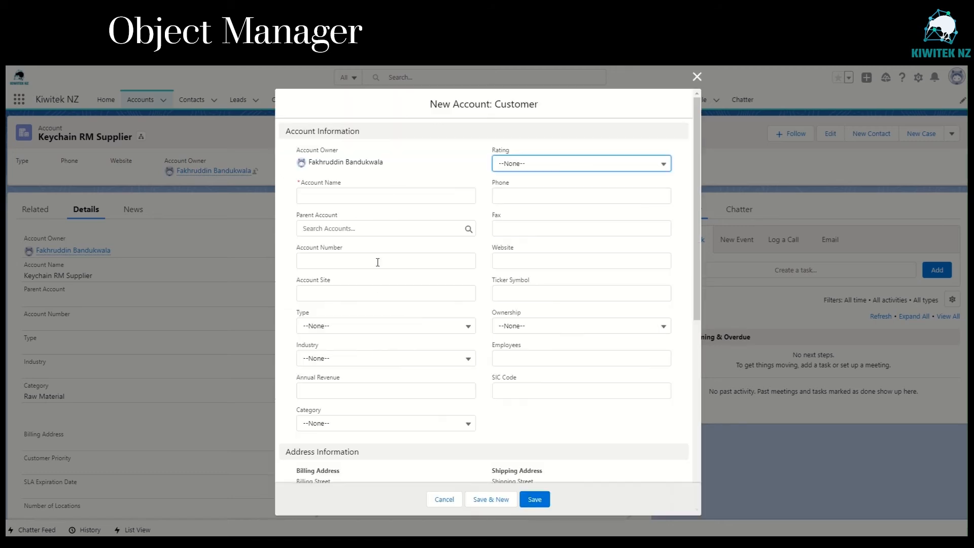
click(421, 194)
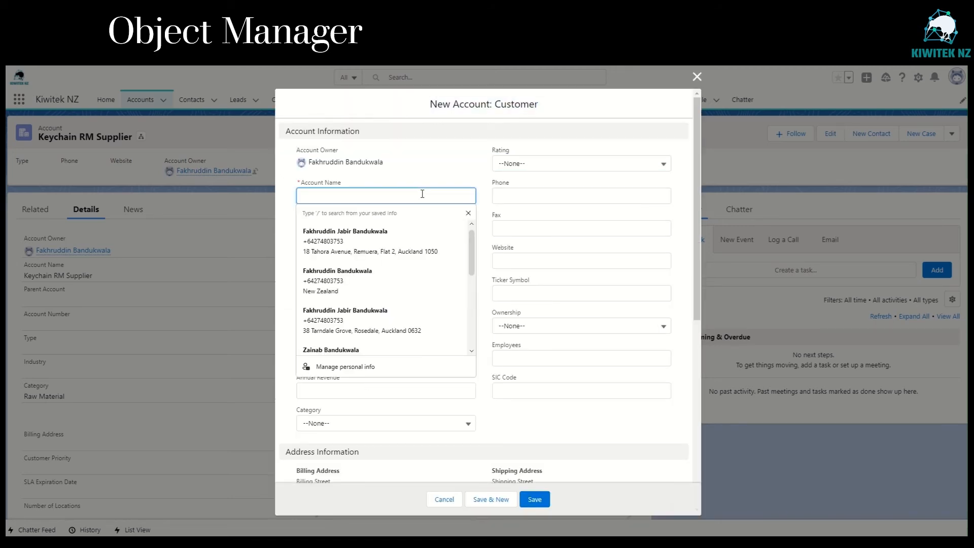
click(445, 167)
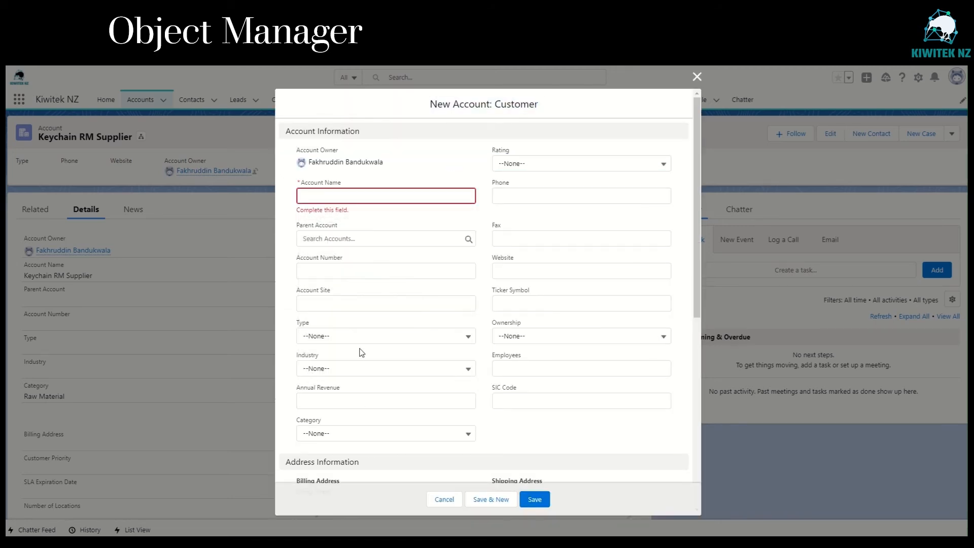
click(341, 432)
scroll(341, 436, down, 2)
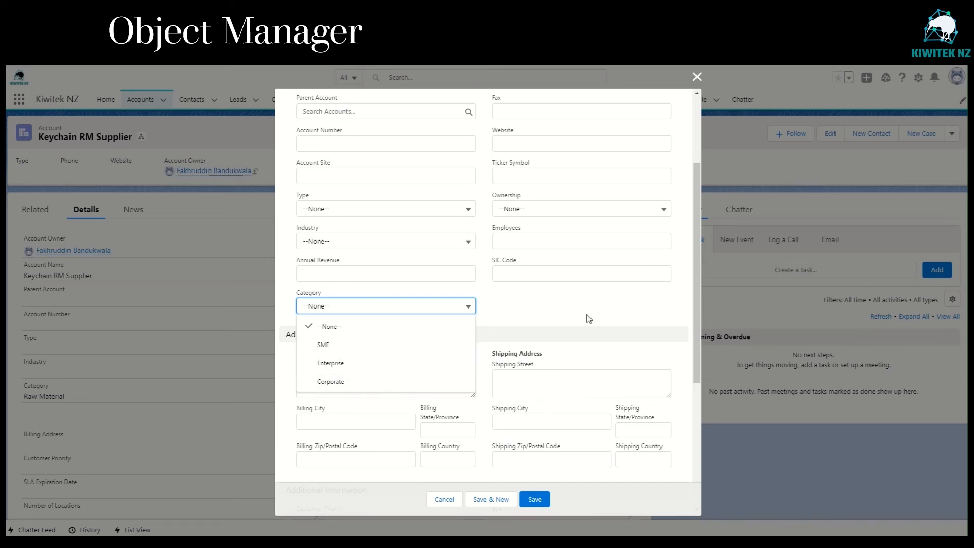
scroll(597, 317, up, 3)
drag(437, 104, 543, 107)
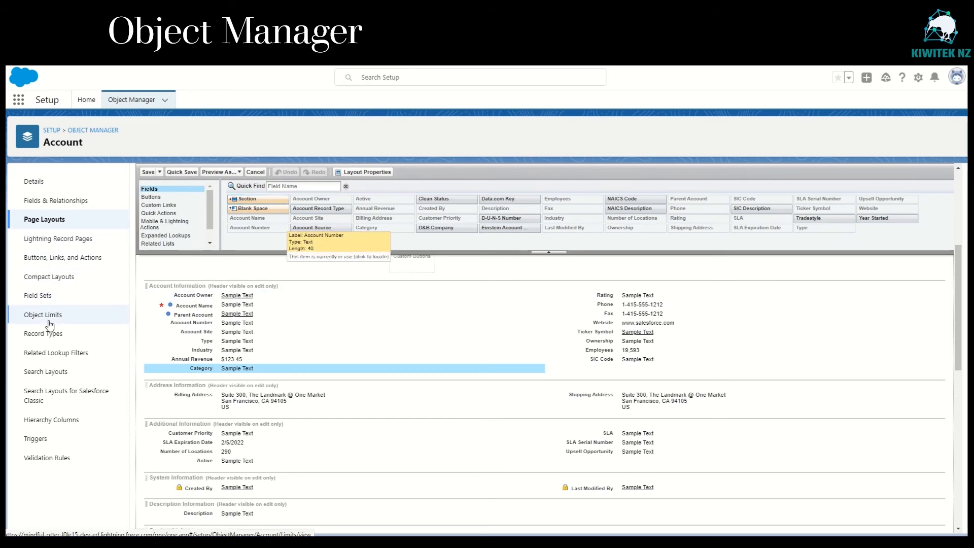
Step: Start a new validation rule on the Account object and name it SME_employee_count_rule
click(54, 463)
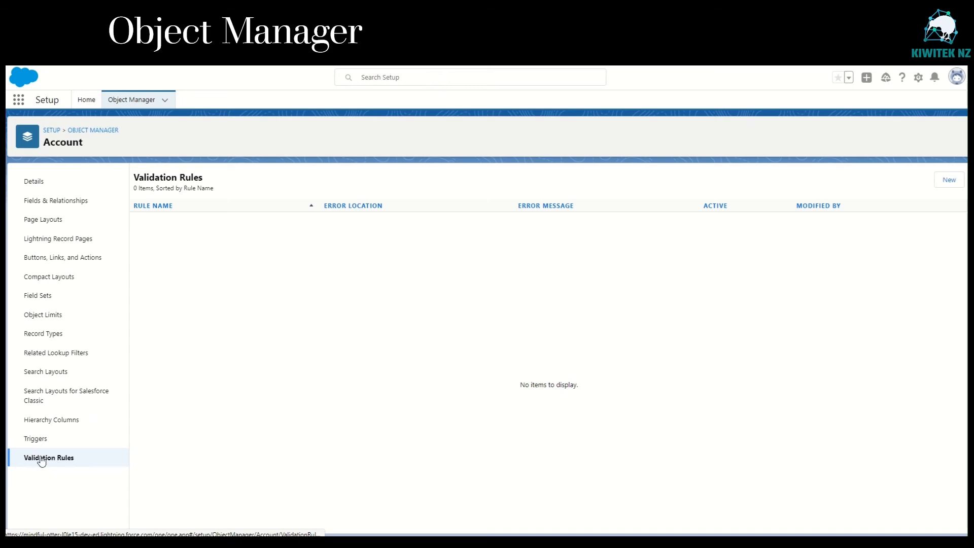
drag(132, 177, 229, 183)
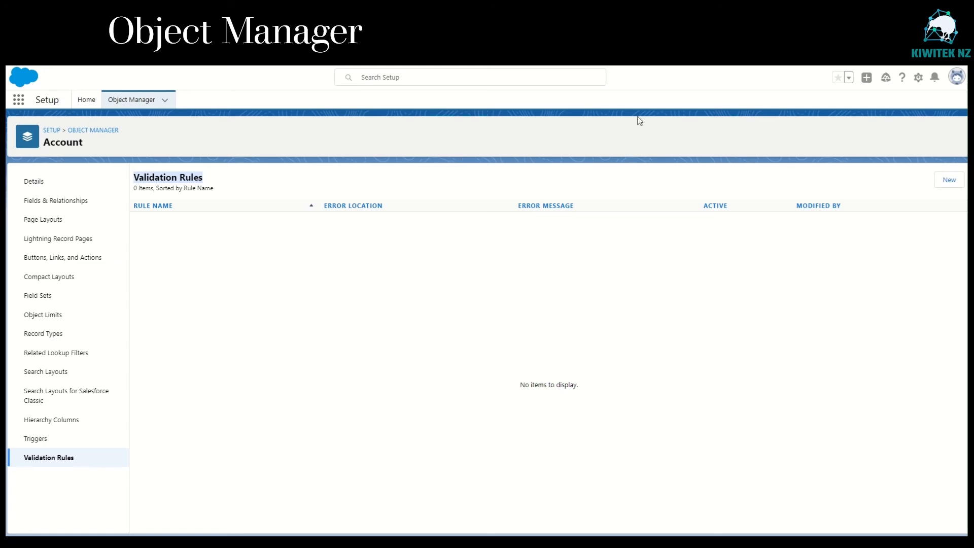
click(949, 181)
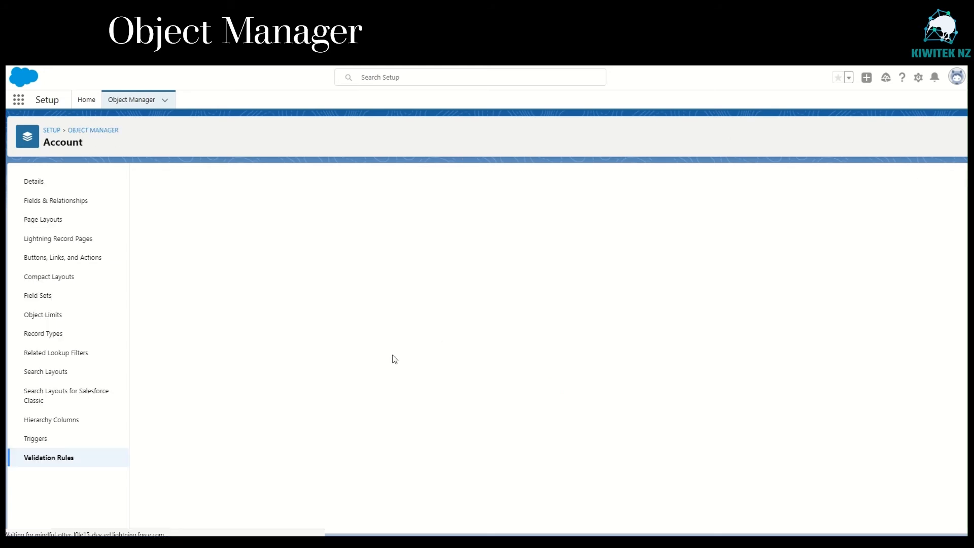
click(226, 245)
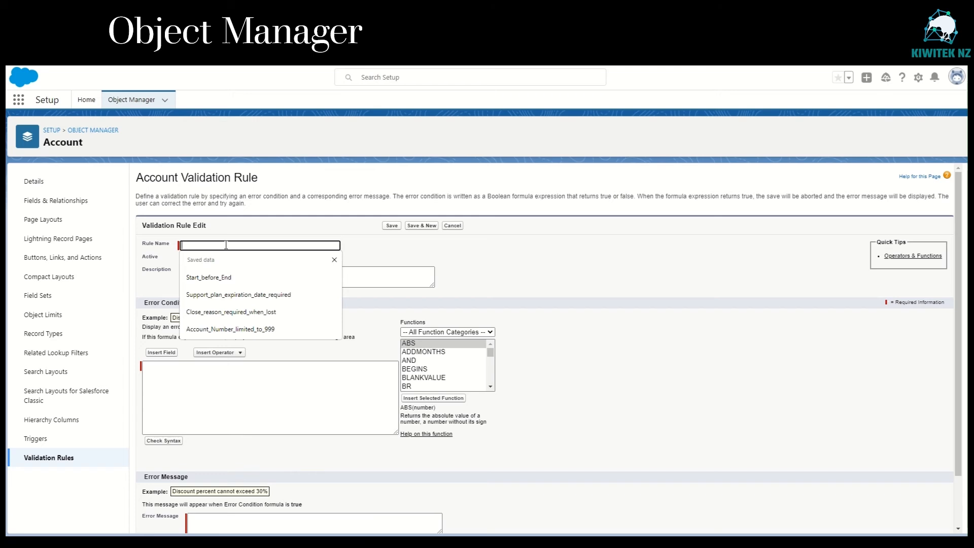
text(SME)
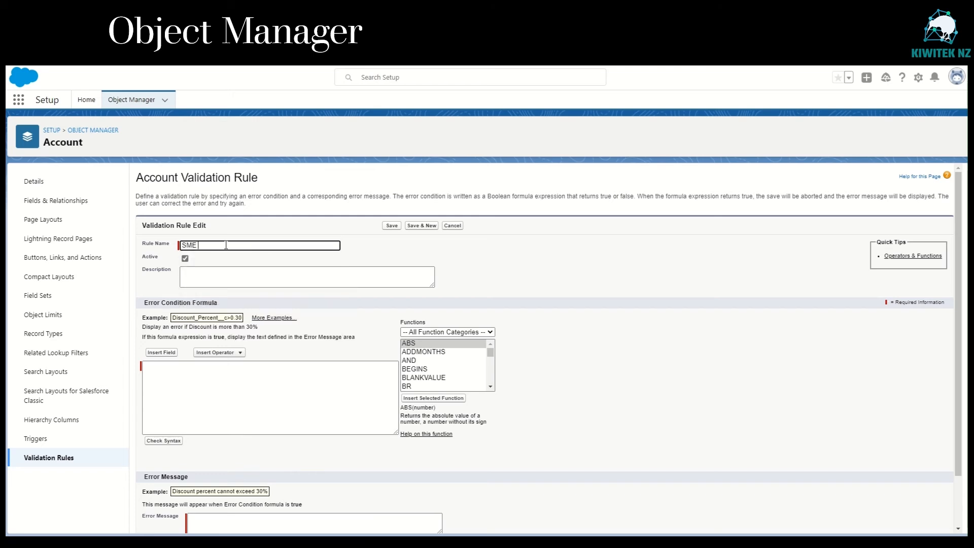
text( employee count rule)
Step: Describe the rule as "If category is SME number of employees should be less than 100"
click(229, 277)
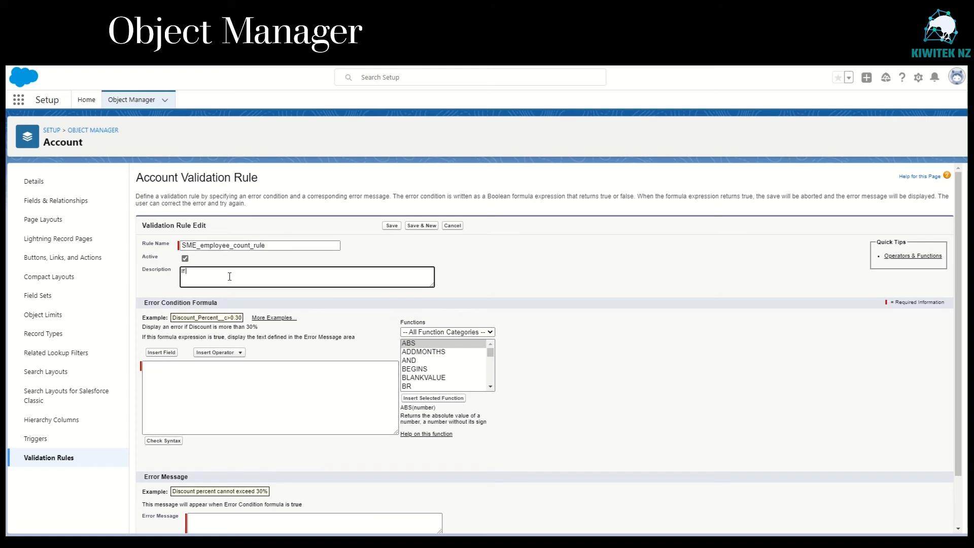
text(If category of)
key(BackSpace)
key(BackSpace)
text(is SME number of employees should be less than 100)
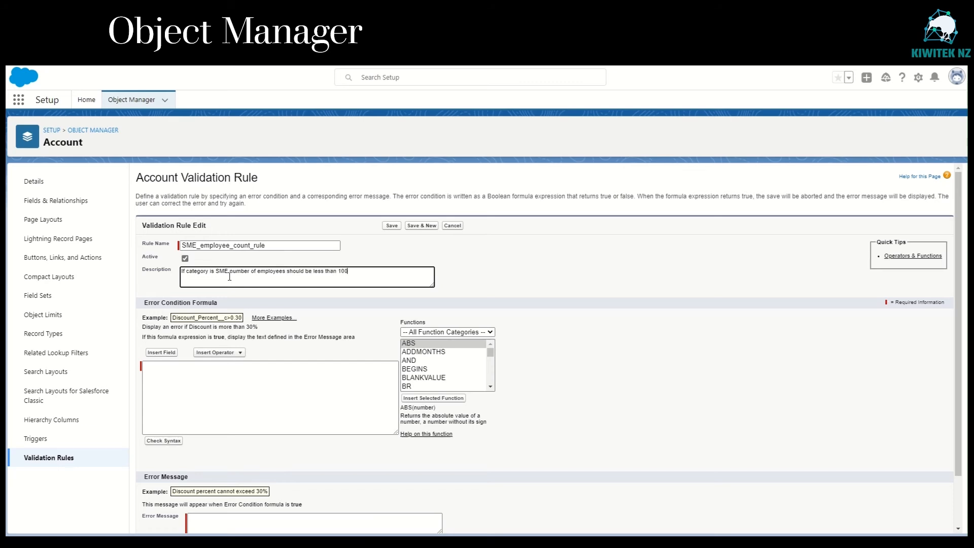
Step: Build the error condition formula NumberOfEmployees <= 99 && NOT(ISPICKVAL(Category__c, SME))
click(199, 371)
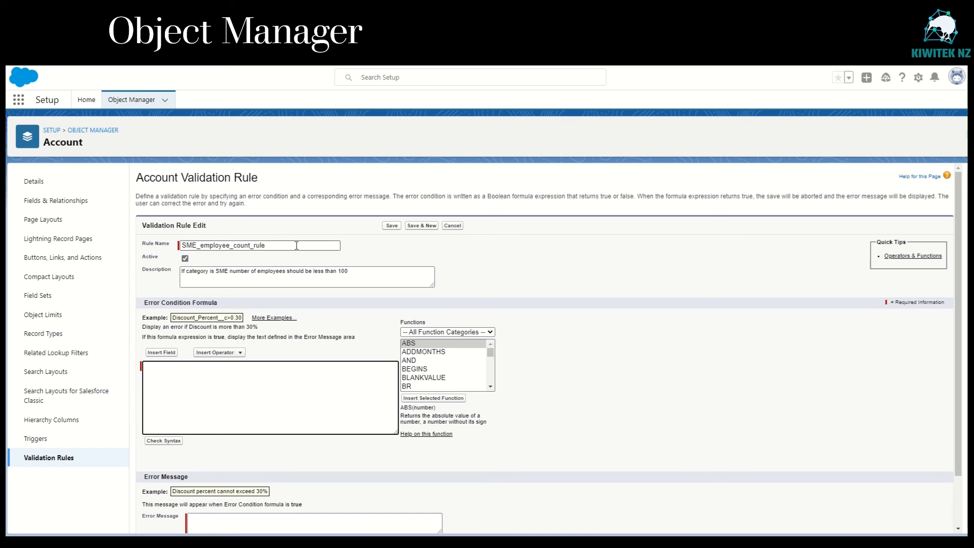
click(162, 353)
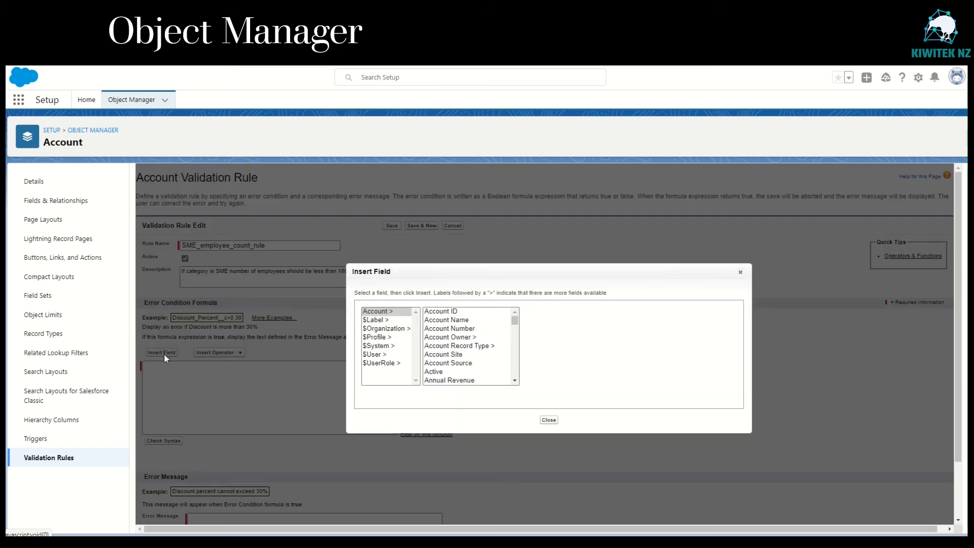
click(480, 363)
scroll(472, 364, down, 3)
scroll(468, 364, down, 5)
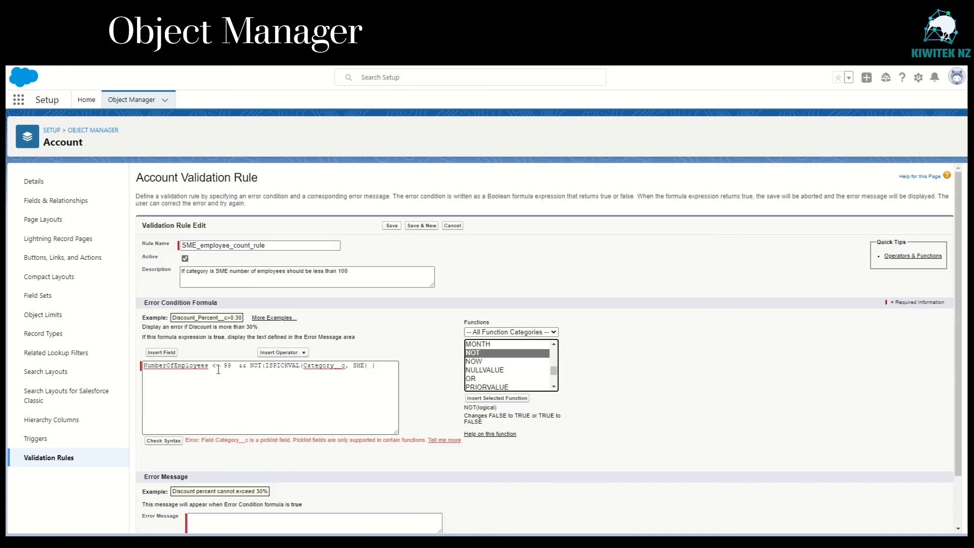
Step: Check the formula's syntax, enclose SME in double quotes in the ISPICKVAL function, and check the syntax again
click(168, 441)
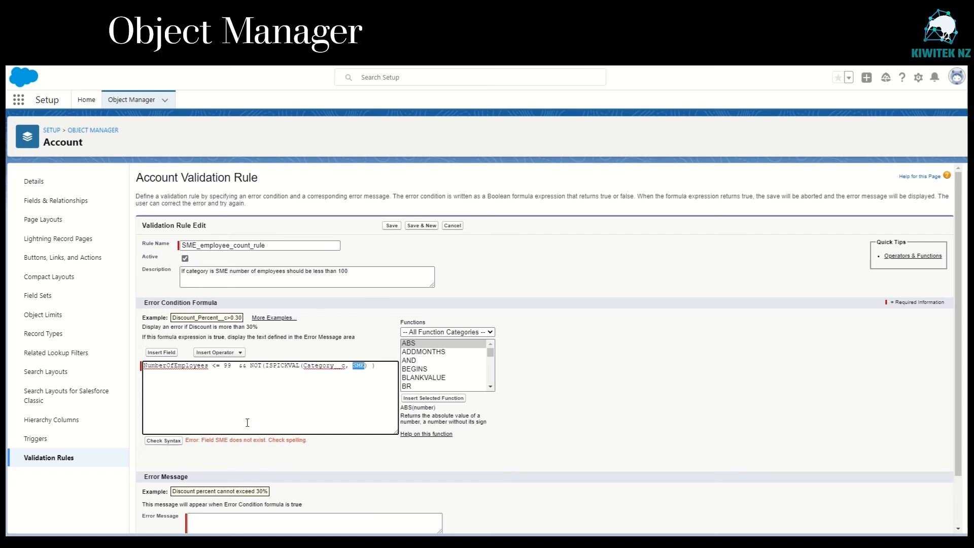
click(355, 366)
text(")
key(Right)
key(Right)
key(Right)
text(")
click(168, 441)
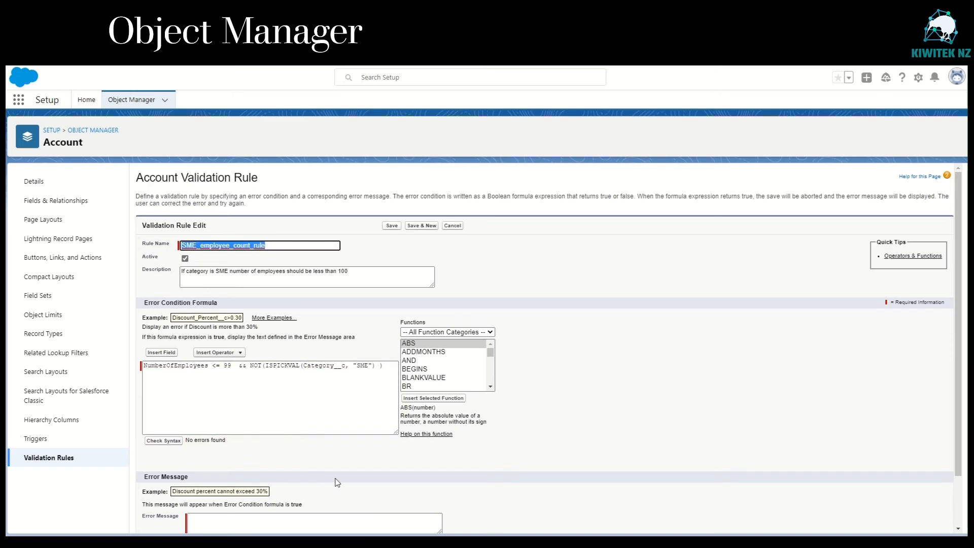
Step: Set the error message to "Category should be SME if Number of Employees < 100" and save the validation rule
click(249, 366)
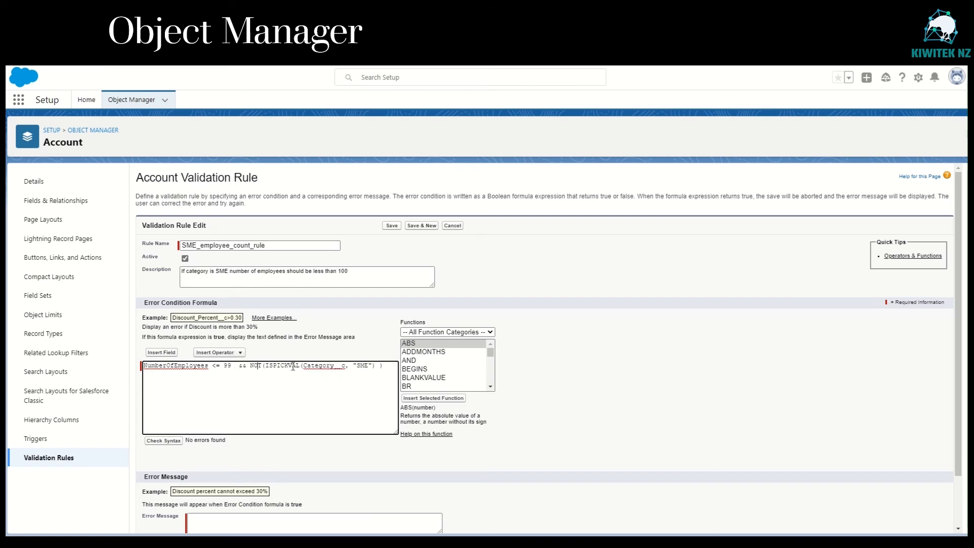
drag(385, 366, 144, 365)
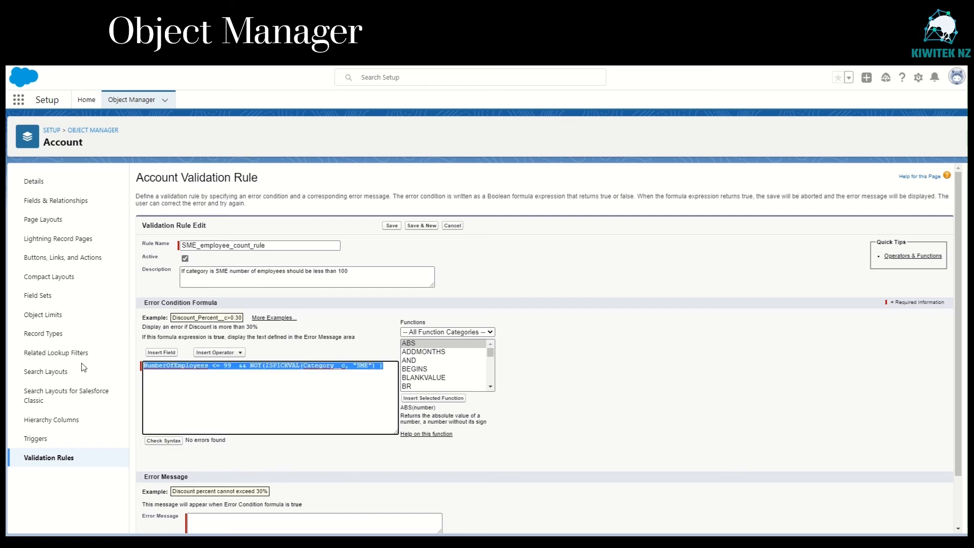
scroll(241, 368, down, 1)
scroll(241, 368, down, 1)
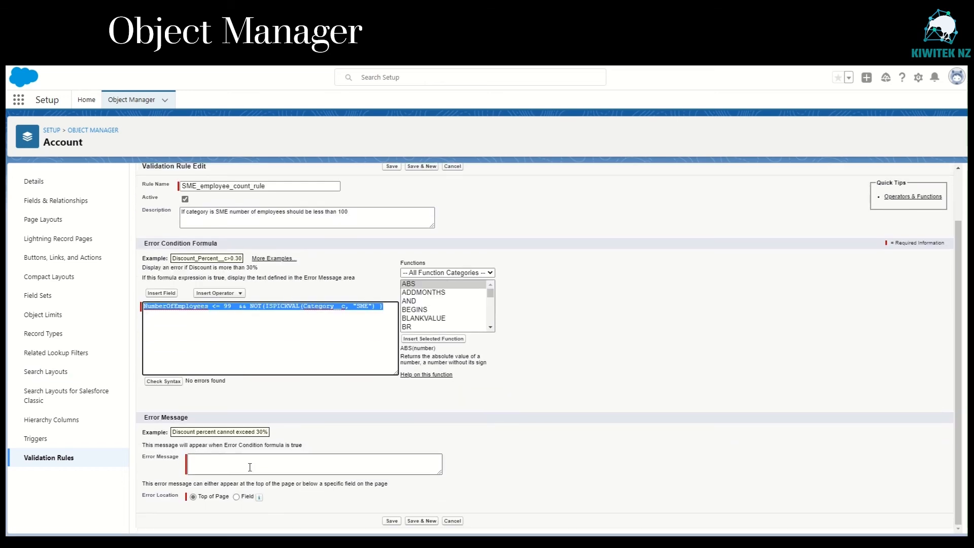
click(270, 463)
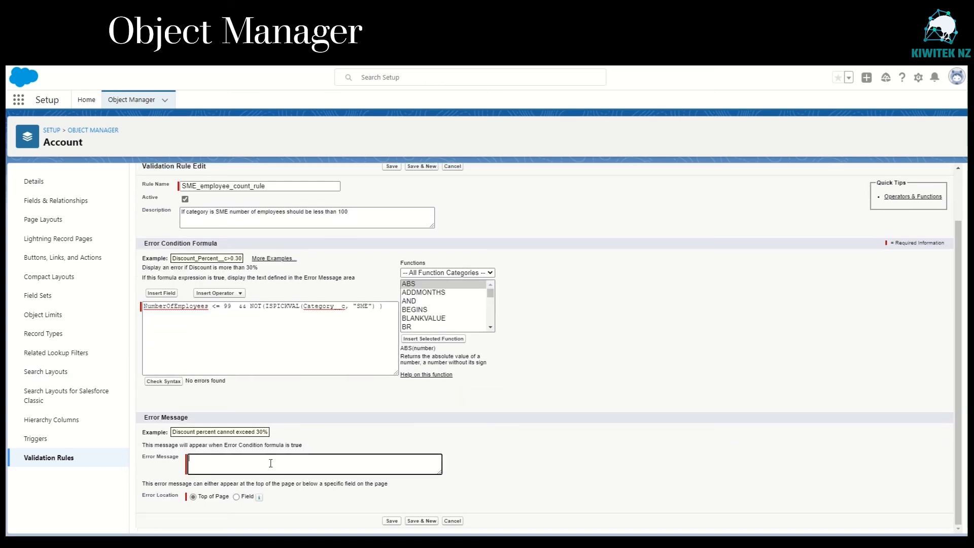
text(Category should be SME if Number of Employees < 100)
click(392, 521)
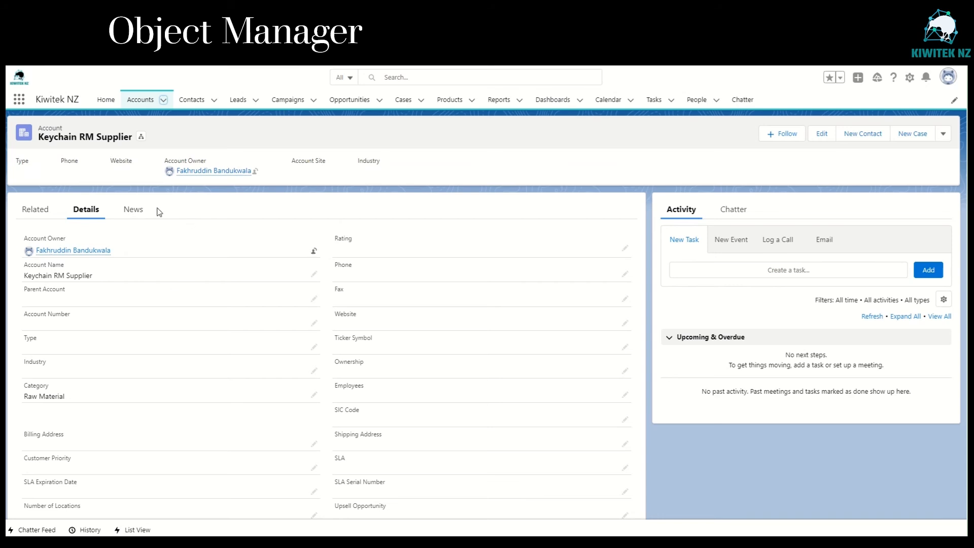
Step: In the Kiwitek NZ app, create and save a Customer account named "Alter Ego Packaging Material" with Category Enterprise and 101 employees
click(163, 99)
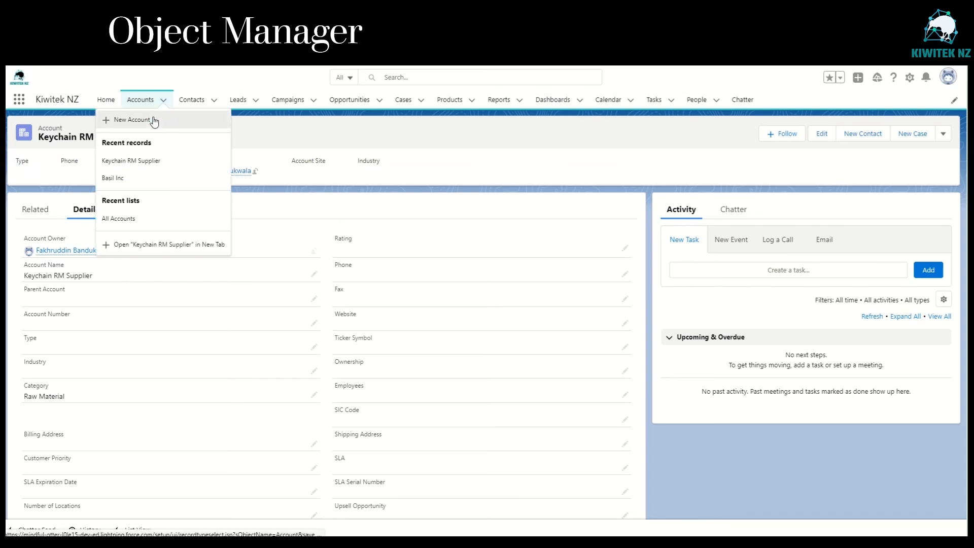
click(152, 120)
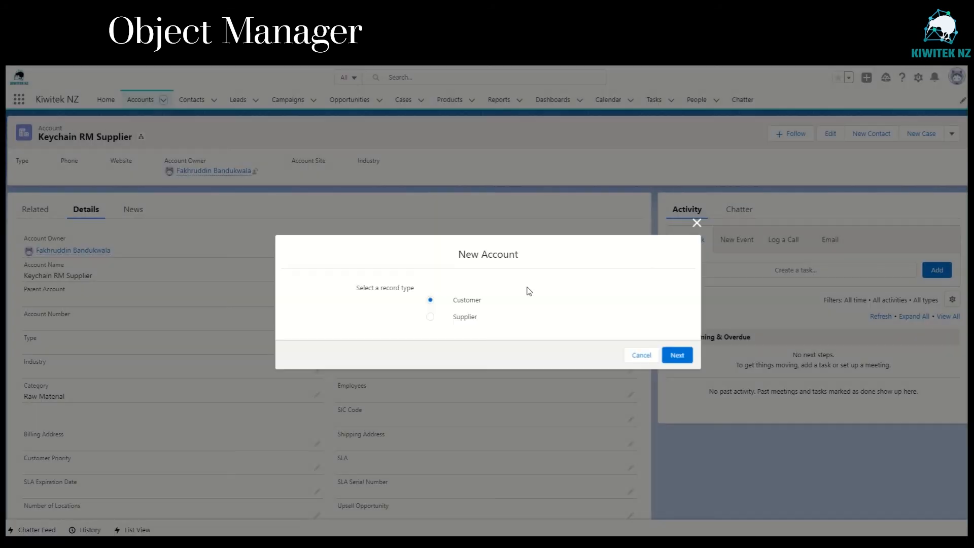
click(677, 356)
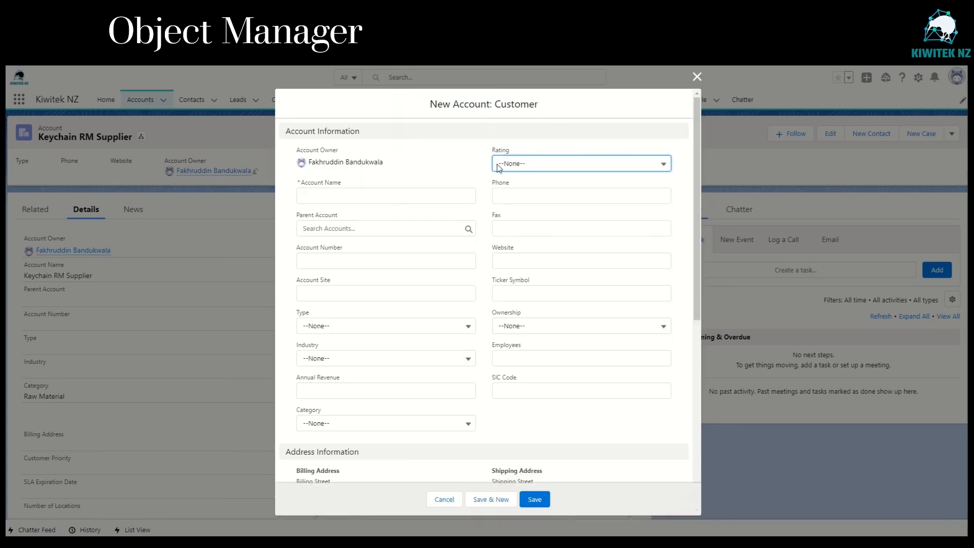
click(363, 422)
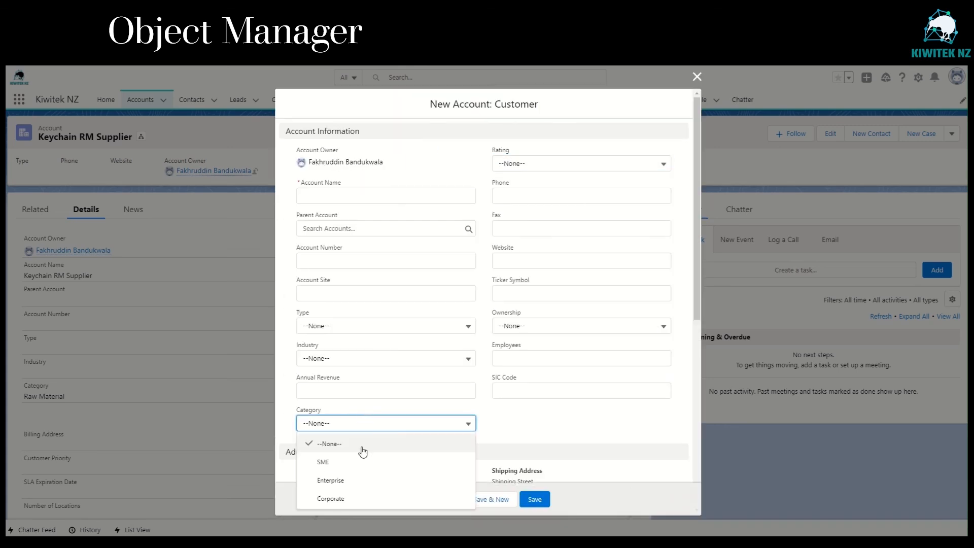
click(359, 483)
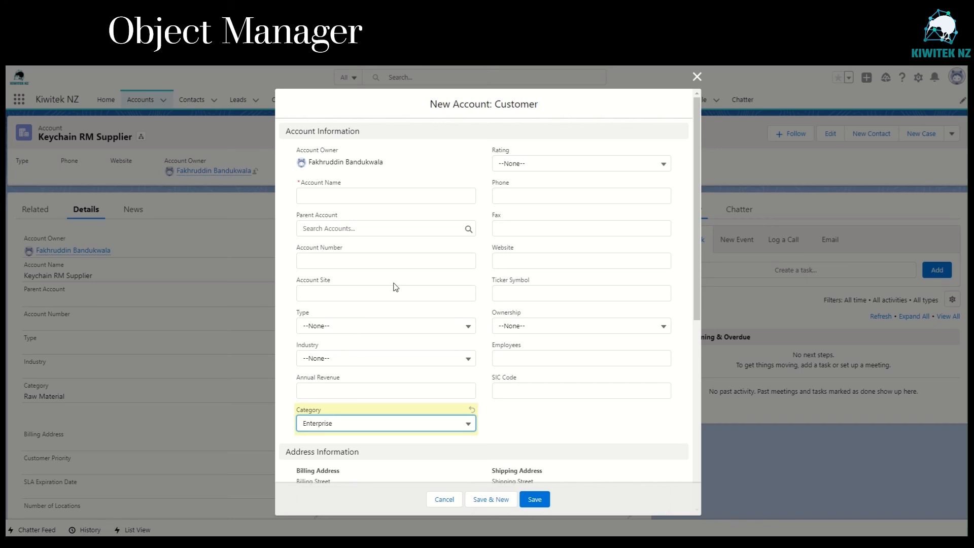
click(563, 358)
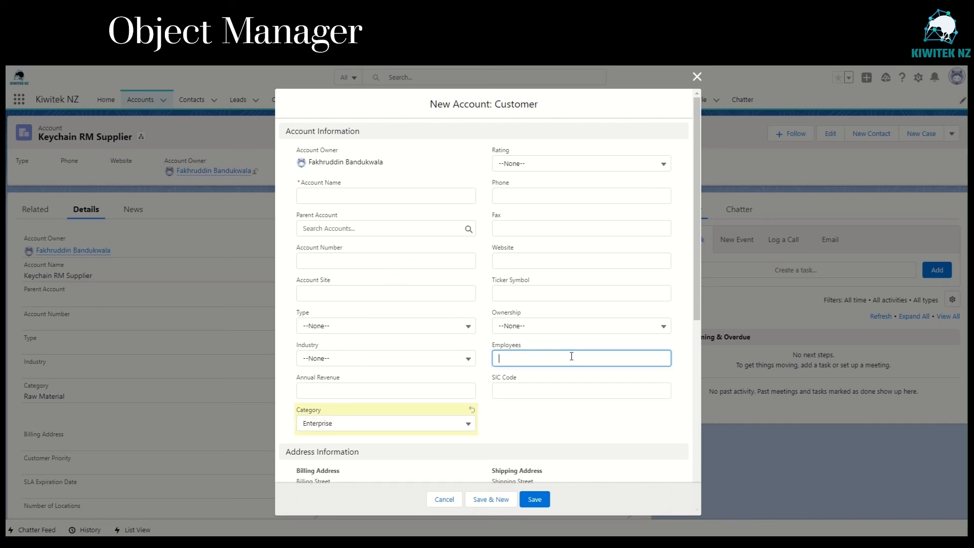
text(101)
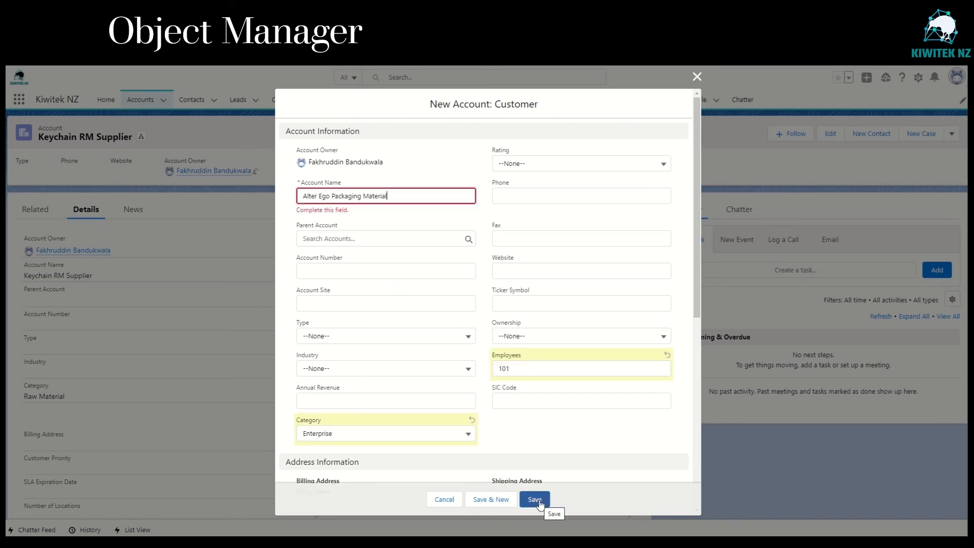
click(537, 500)
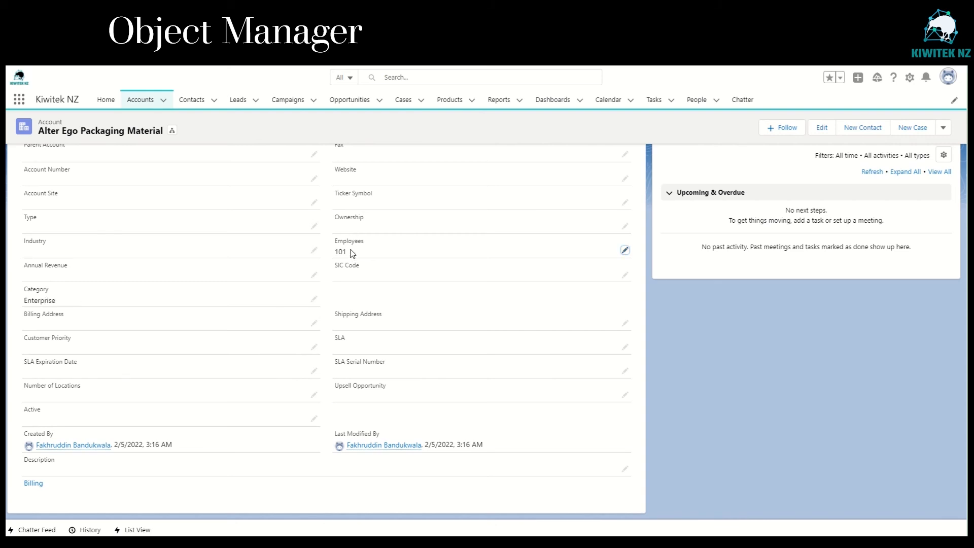
Step: Test the validation rule by trying to save the Alter Ego Packaging Material account with 99 employees, and cancel the edit
click(625, 250)
drag(363, 255, 254, 252)
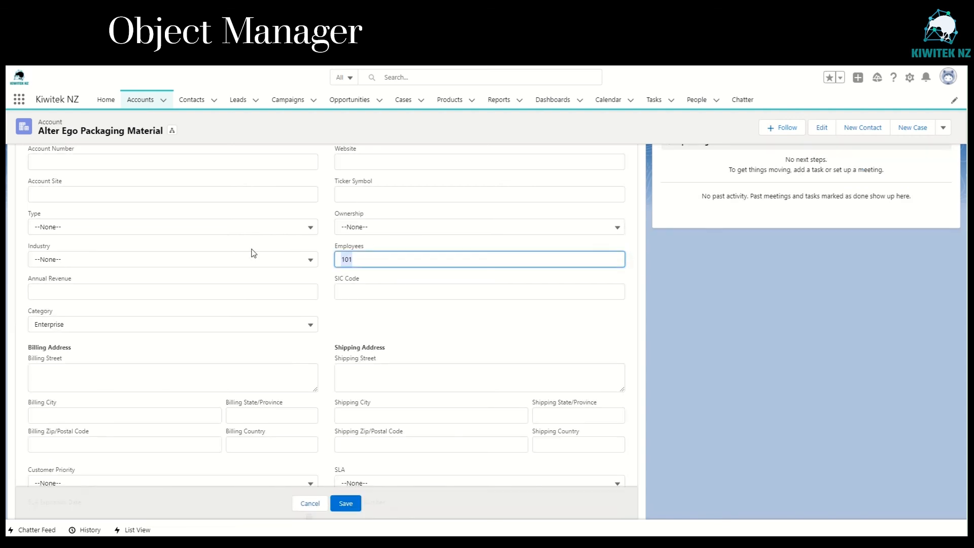
text(99)
click(355, 506)
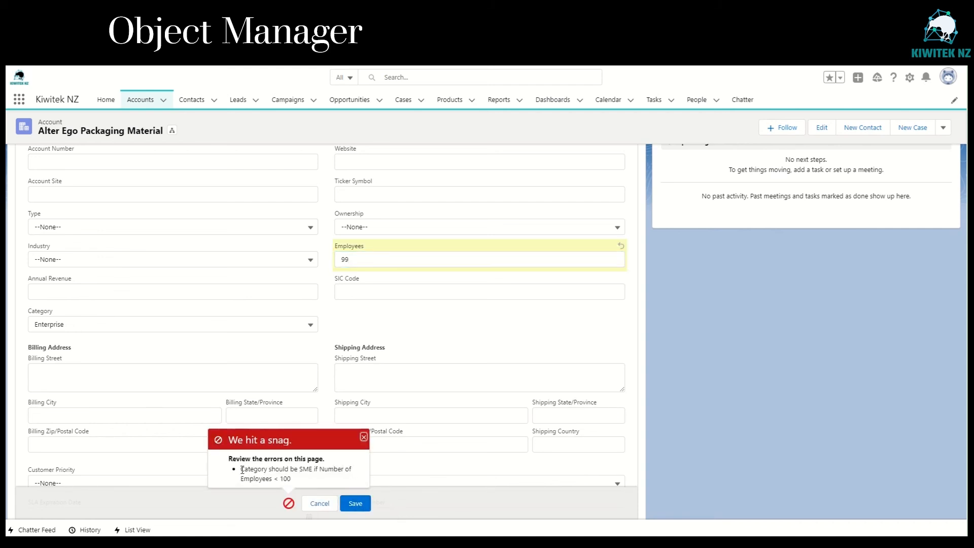
drag(242, 470, 354, 483)
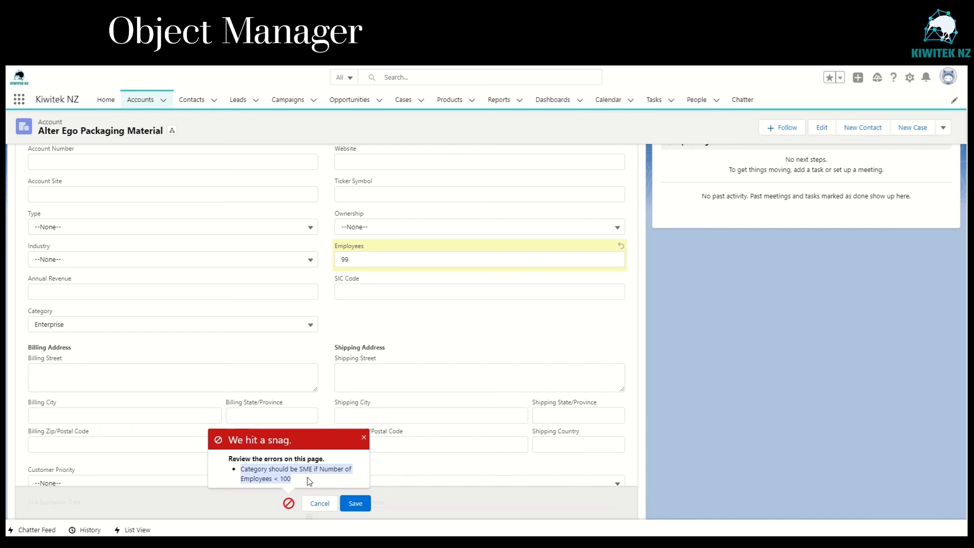
click(319, 504)
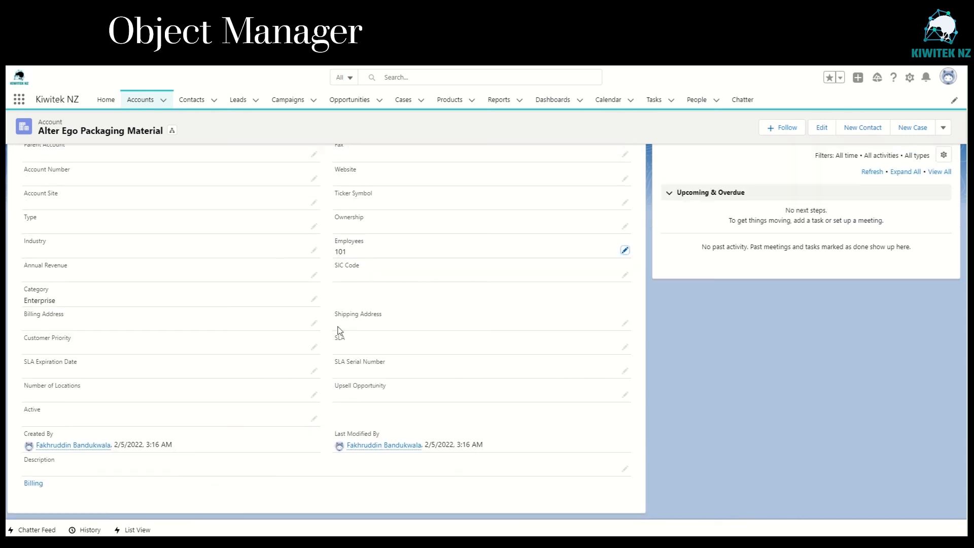
scroll(340, 331, up, 3)
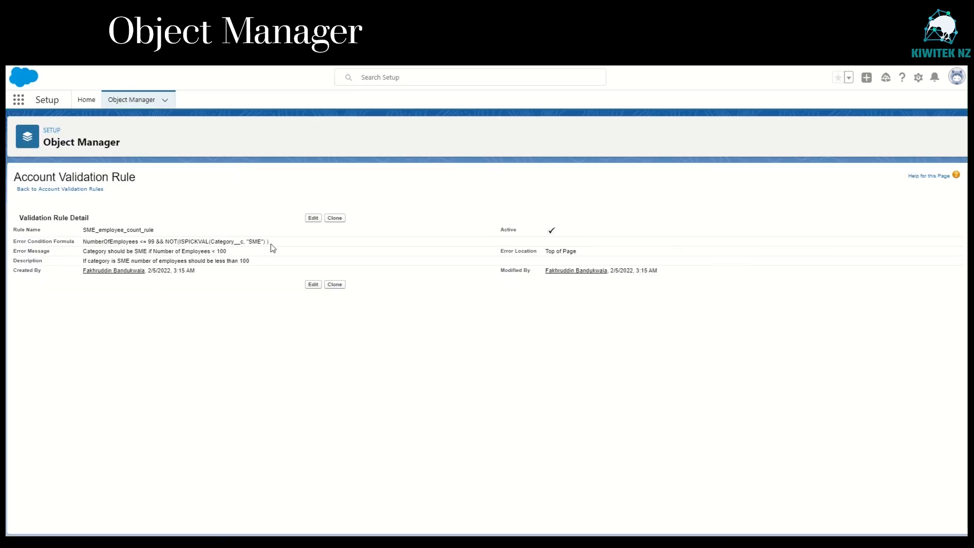
Step: Edit the SME_employee_count_rule validation rule so its error location is the Category field, and save it
click(313, 219)
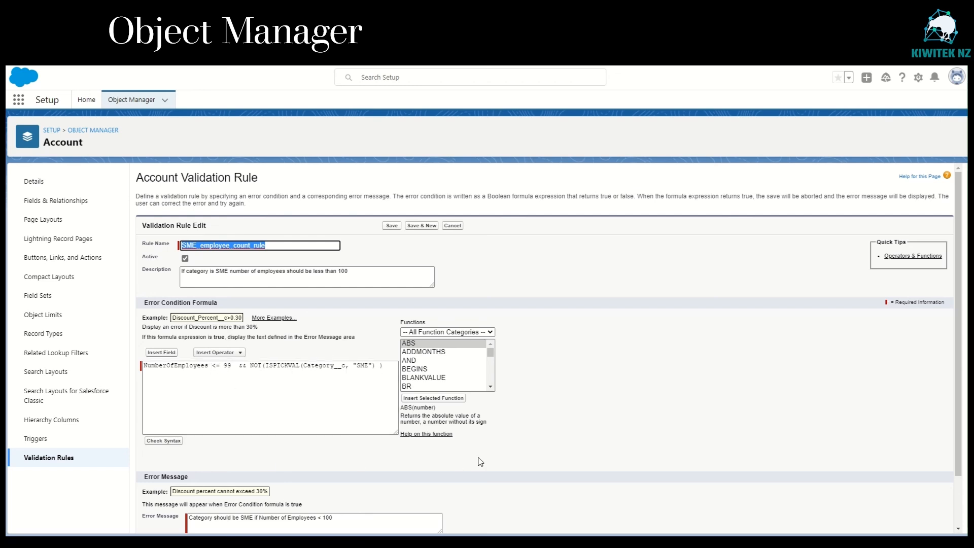
scroll(481, 462, down, 1)
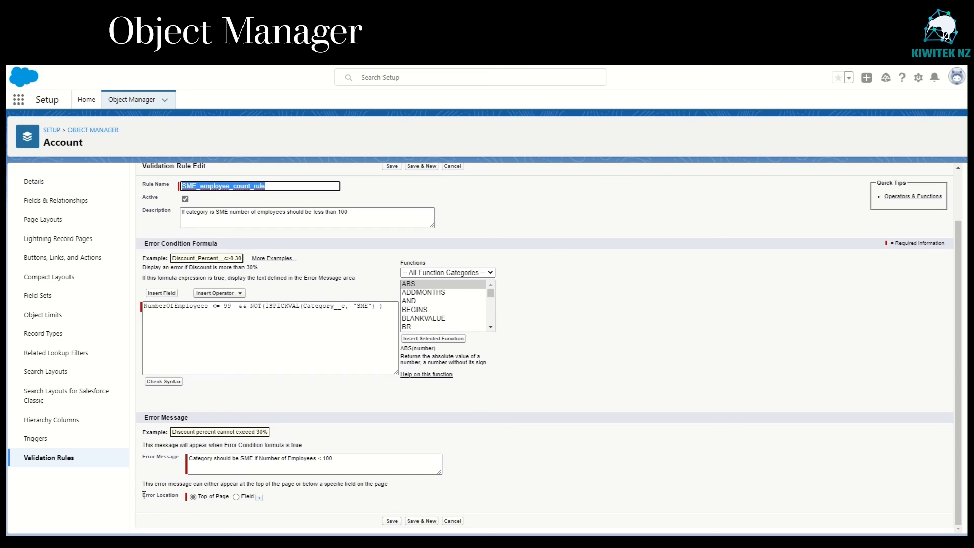
drag(143, 495, 171, 495)
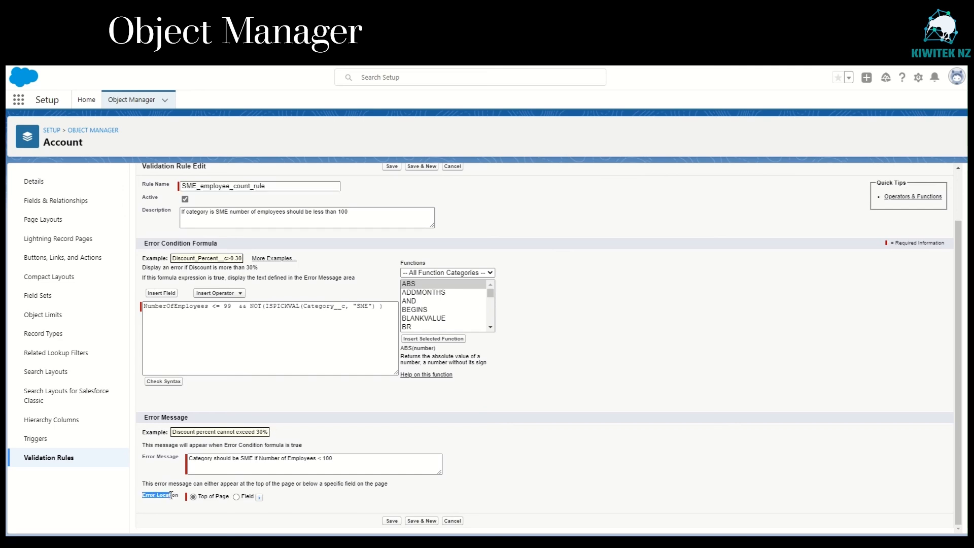
click(237, 497)
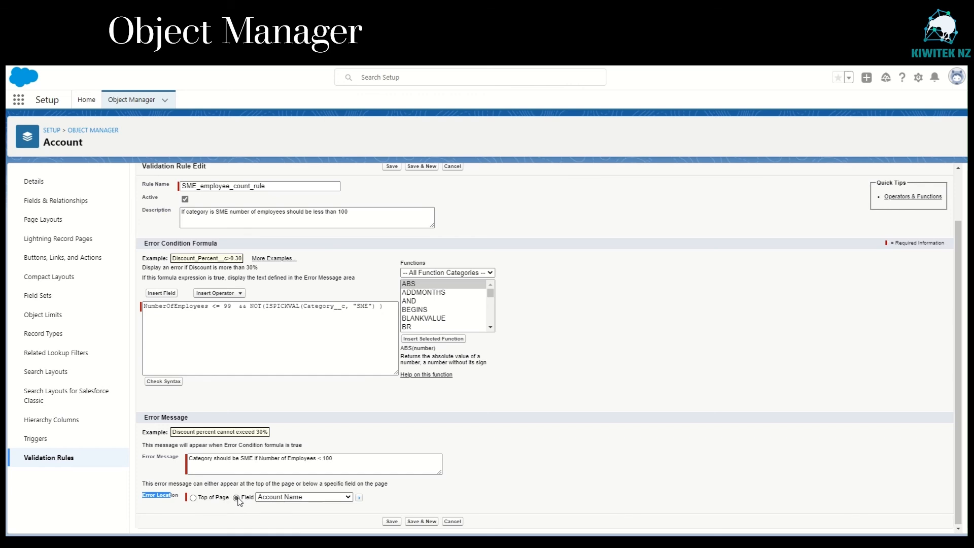
click(303, 497)
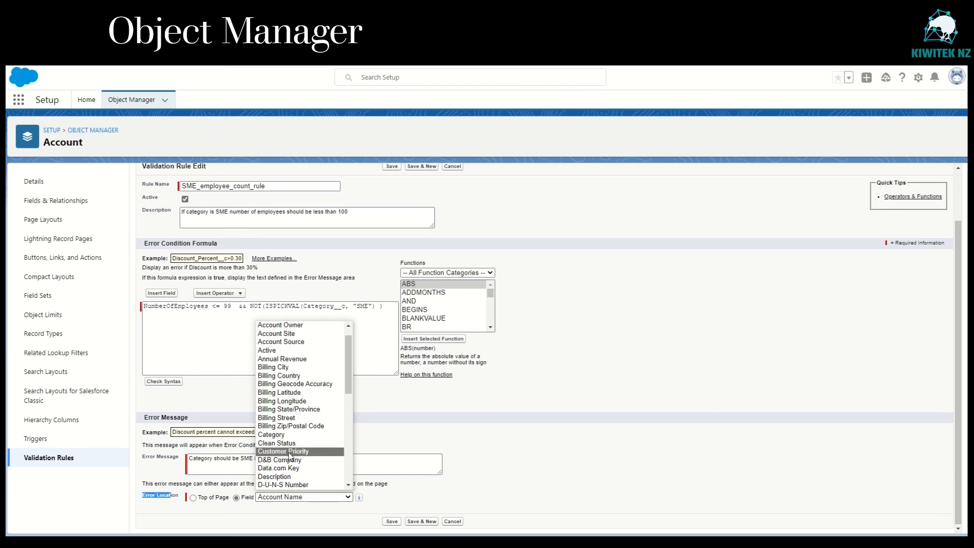
click(293, 435)
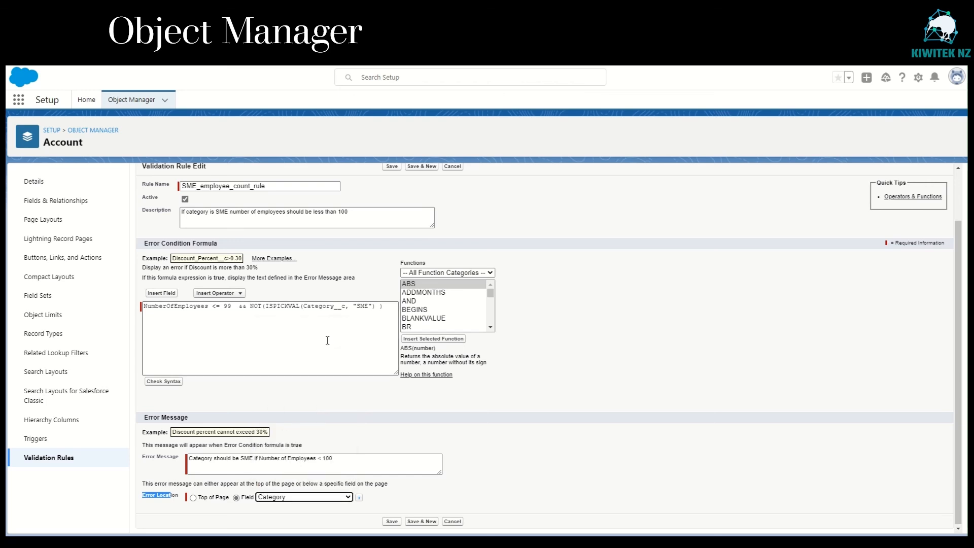
drag(303, 306, 347, 306)
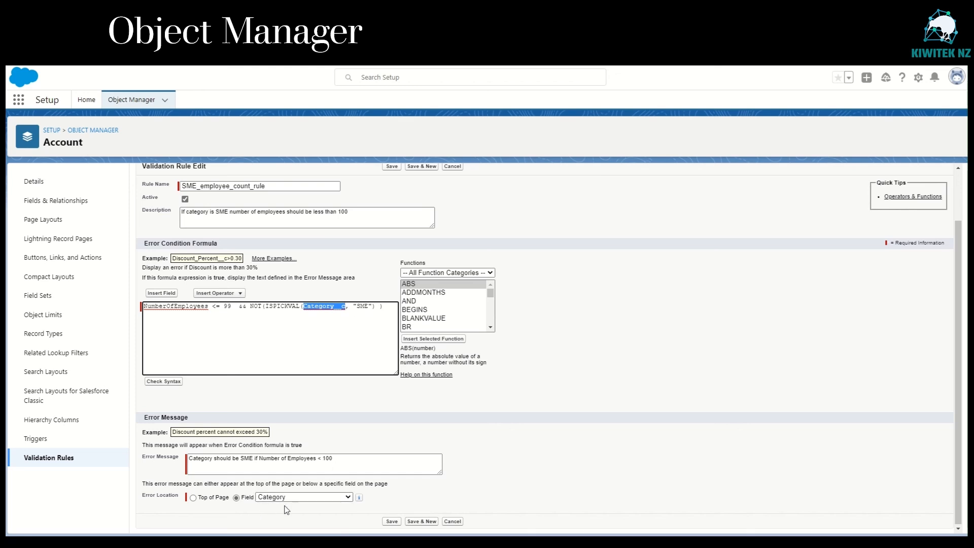
click(391, 522)
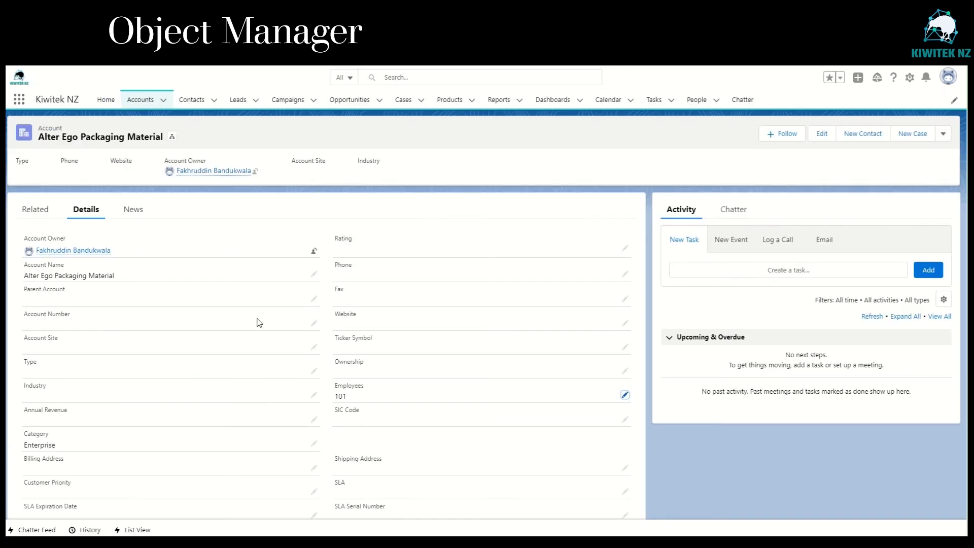
Step: In the Kiwitek NZ app, try to save the Alter Ego Packaging Material account with 99 employees and examine the Category field's error message
click(625, 396)
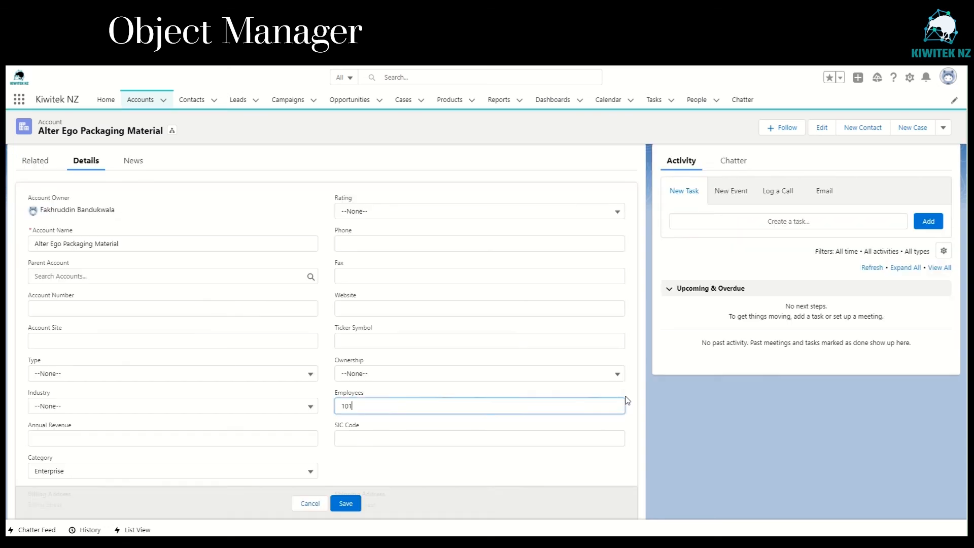
drag(354, 406, 315, 399)
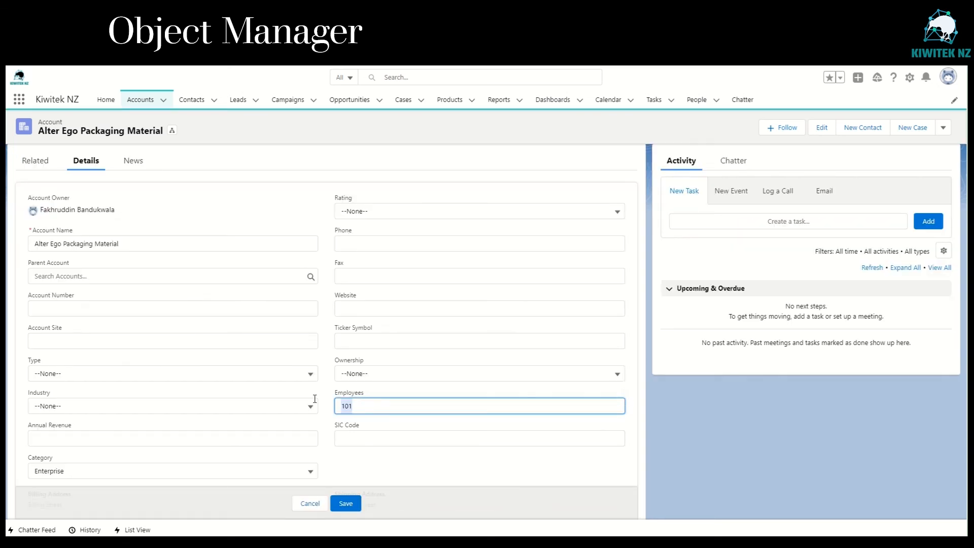
text(99)
click(353, 508)
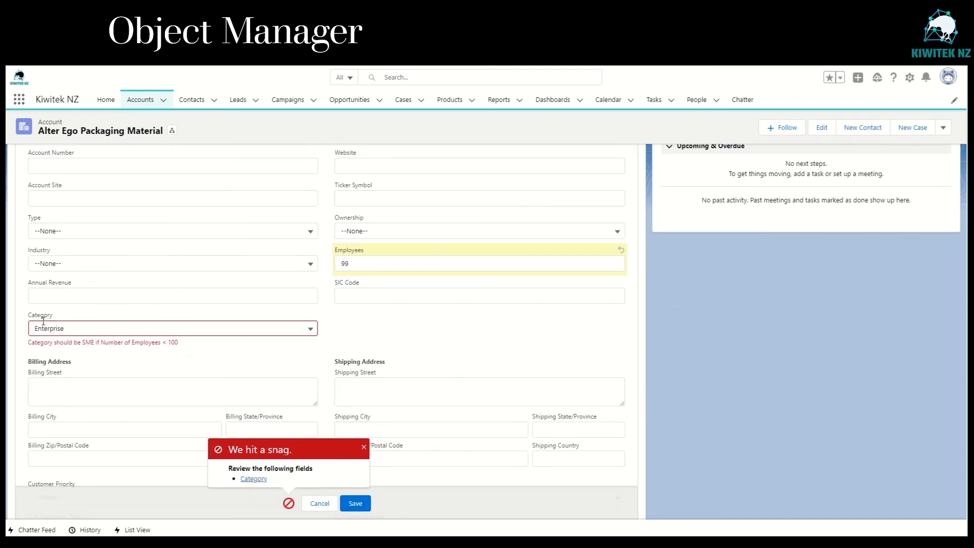
drag(31, 345, 186, 345)
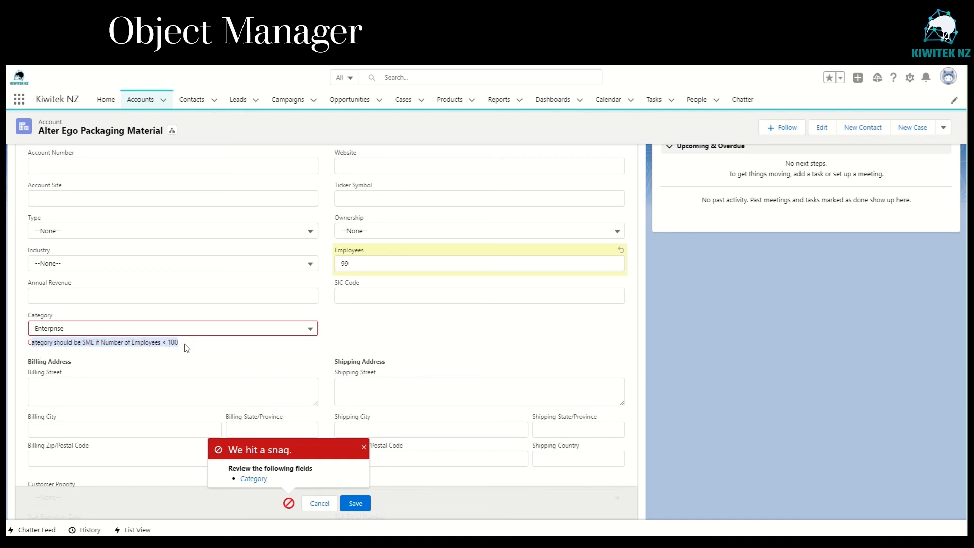
Step: Set the account's Category to SME and save the record
click(211, 329)
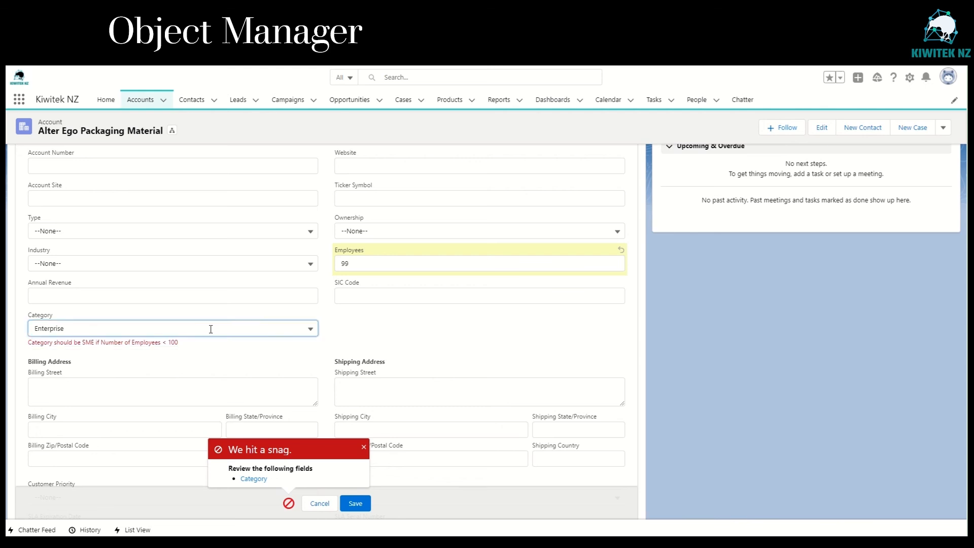
click(94, 364)
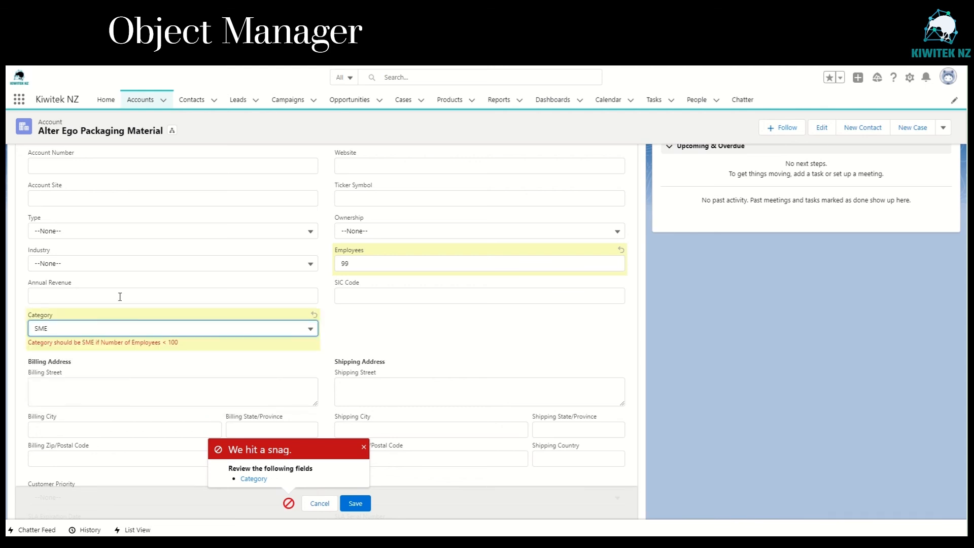
click(360, 505)
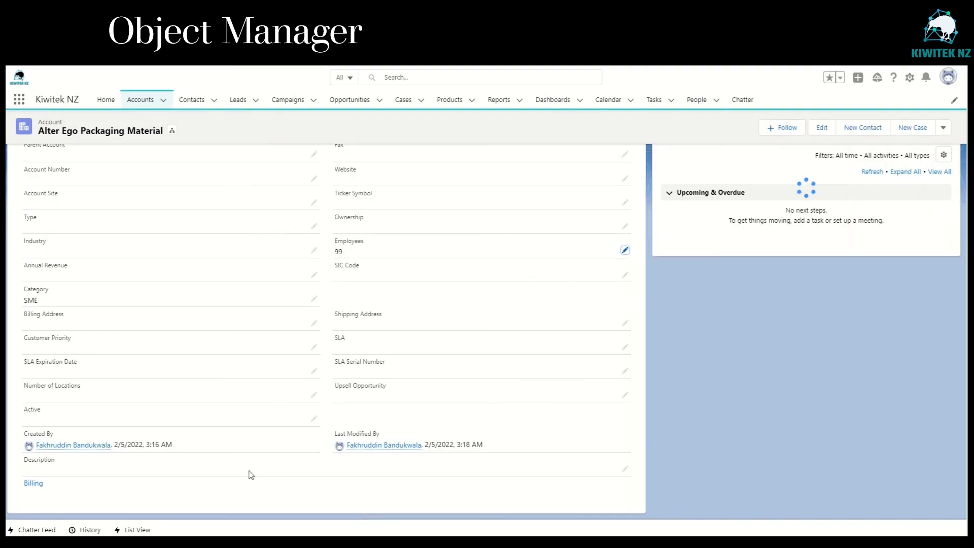
scroll(477, 335, up, 3)
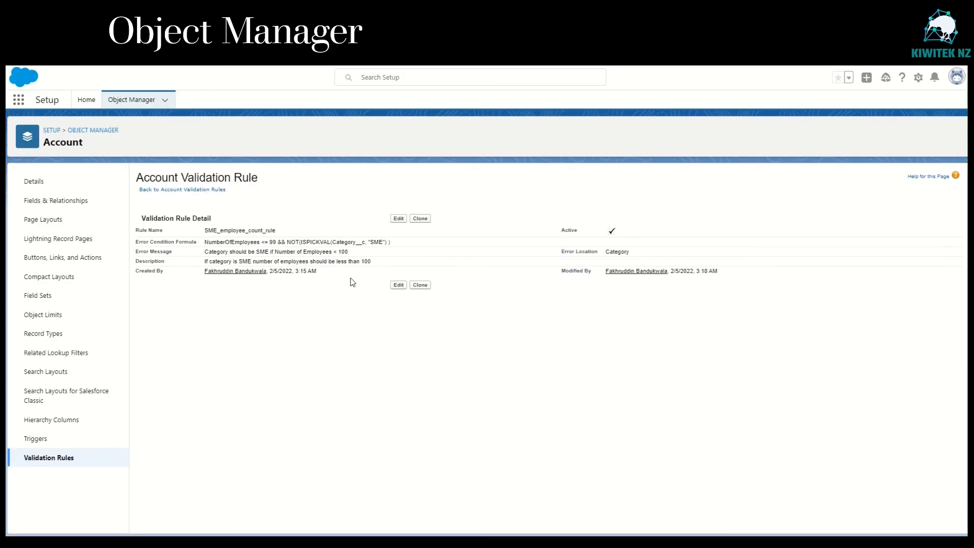
Step: Return to Setup and review the error message of SME_employee_count_rule in the Account object's validation rules list
click(54, 461)
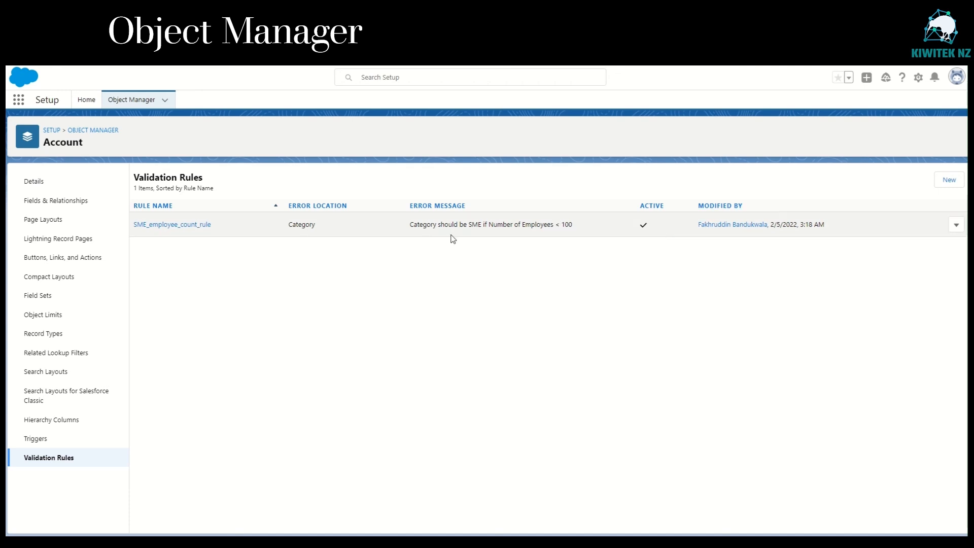
drag(410, 225, 573, 227)
click(577, 351)
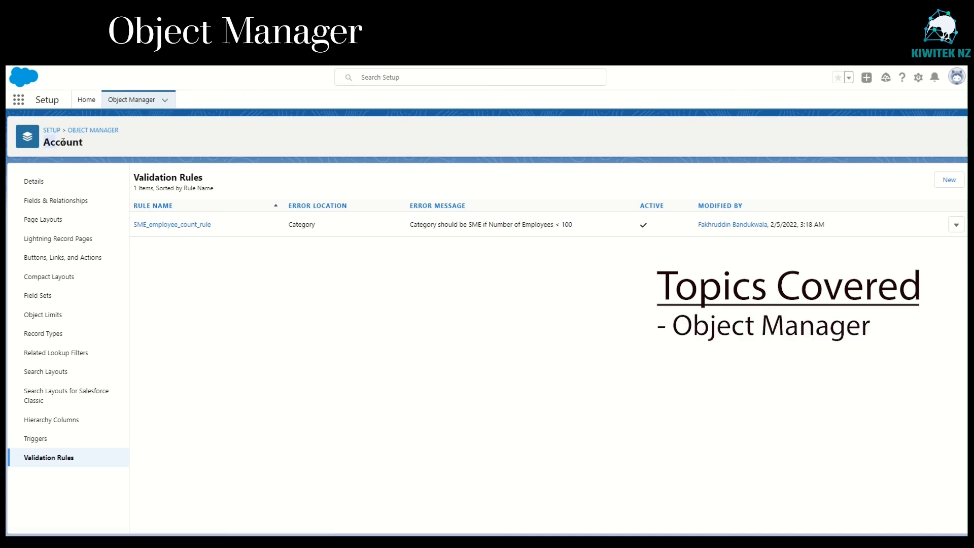
Step: Go back to the full Object Manager list and bring up the Custom Object creation option
drag(63, 143, 86, 147)
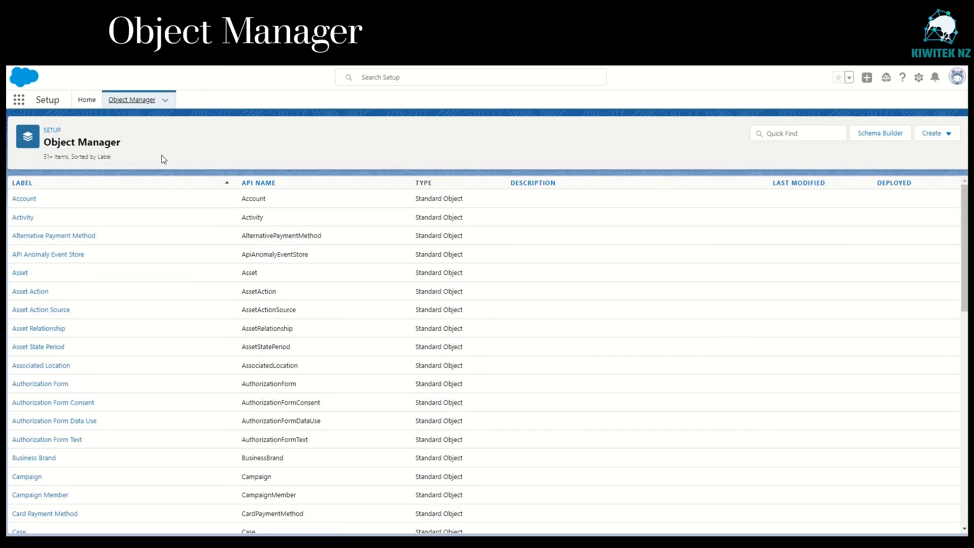
click(946, 133)
click(889, 163)
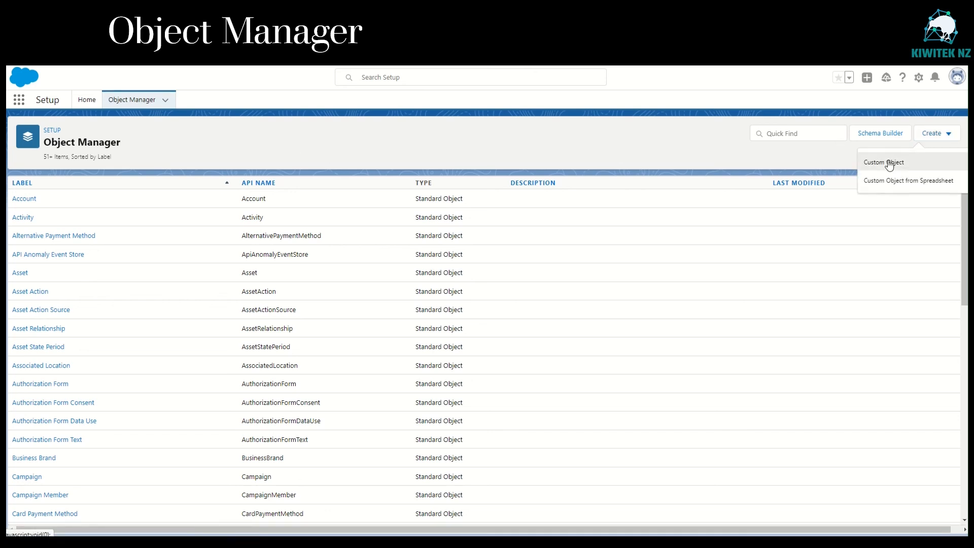